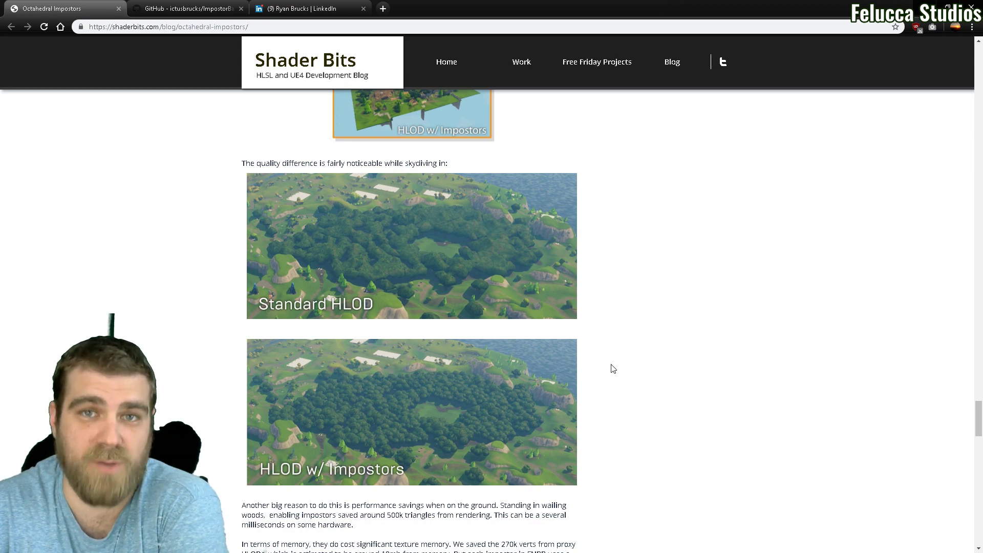
# Examine the blog's triangle-count and skydiving comparisons of standard and impostor HLODs, and view the author's LinkedIn profile.
pyautogui.scroll(5, 612, 366)
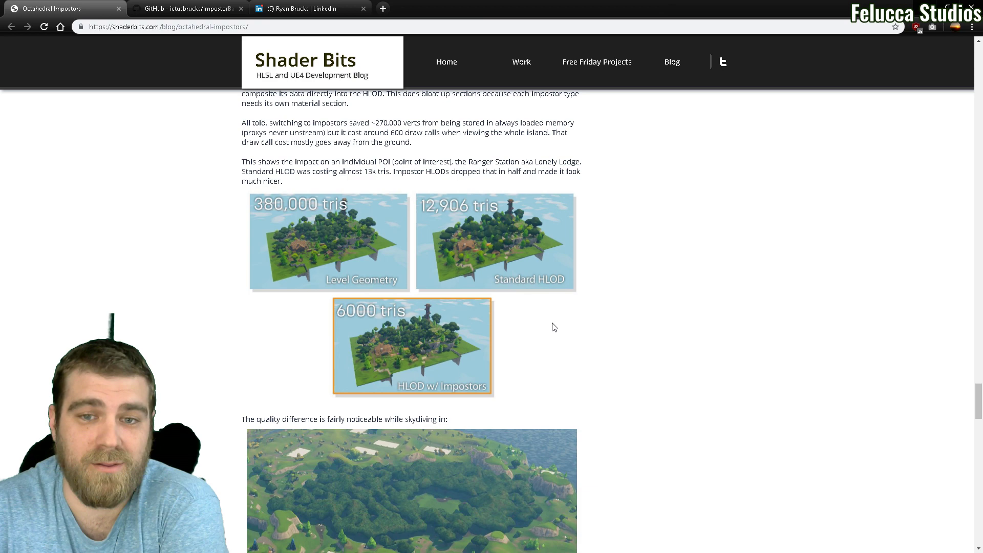
pyautogui.scroll(-5, 553, 328)
pyautogui.scroll(6, 516, 315)
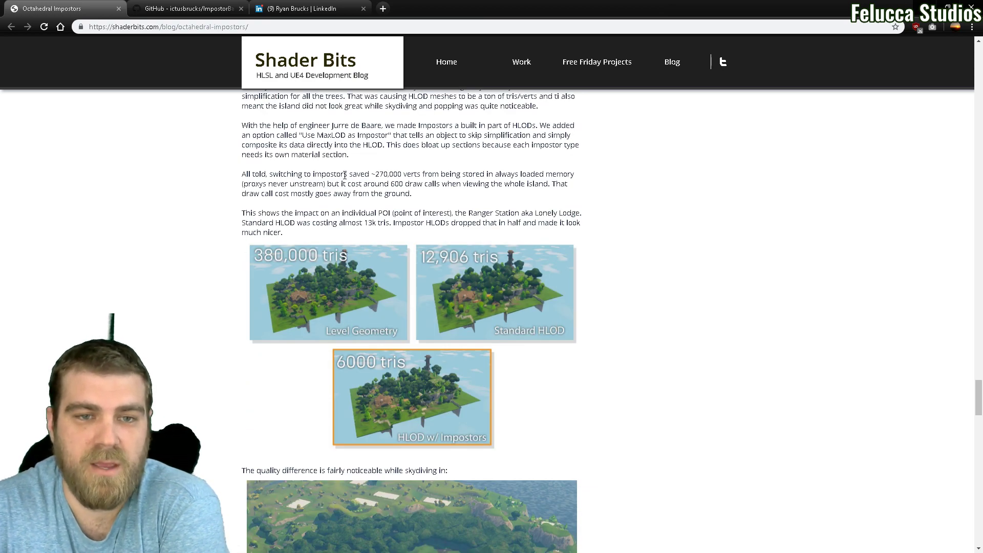
pyautogui.click(294, 9)
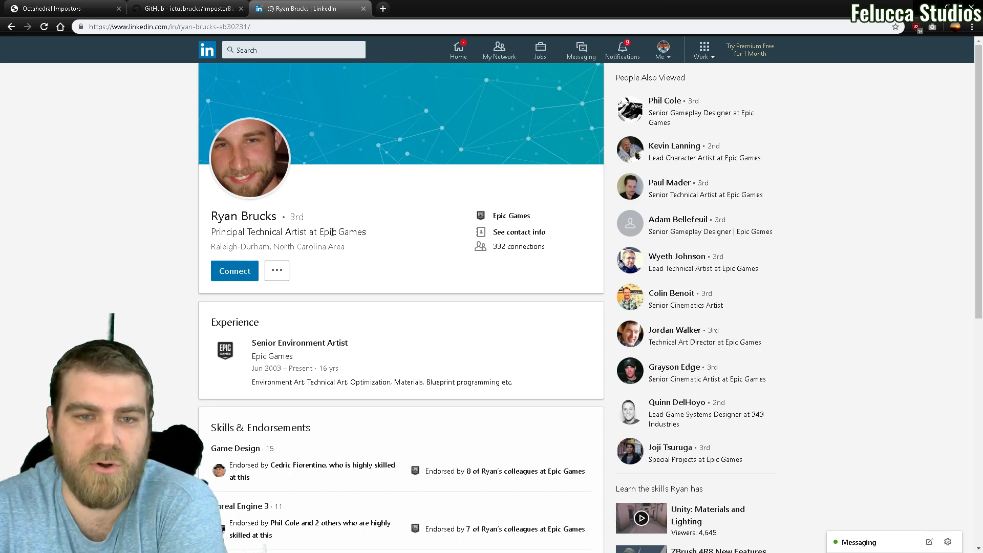
pyautogui.click(69, 9)
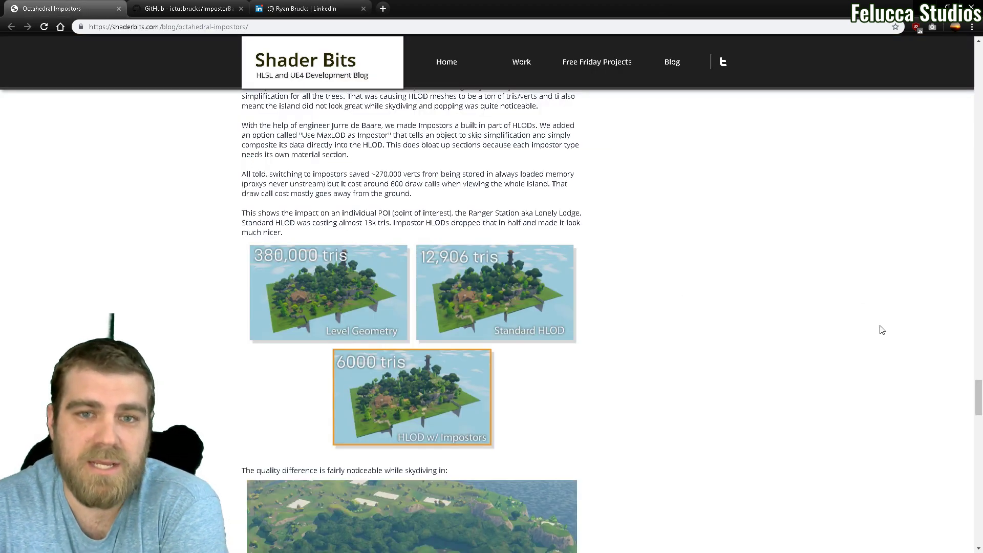
# Skim the Octahedral Impostors article's introduction, transition video and billboard mode section, and return to its download link and release notes.
pyautogui.moveTo(979, 397); pyautogui.dragTo(969, 55)
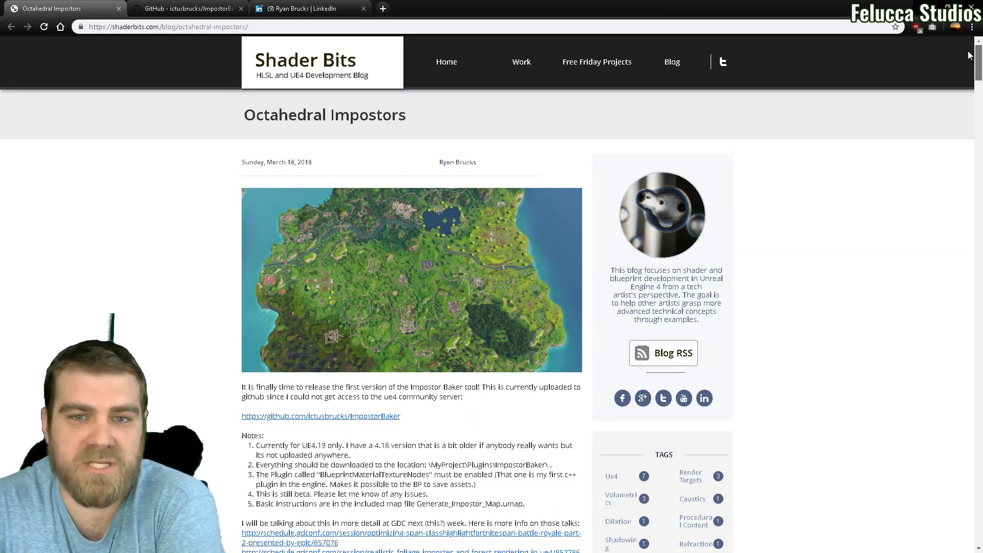
pyautogui.scroll(-7, 288, 323)
pyautogui.scroll(-4, 549, 365)
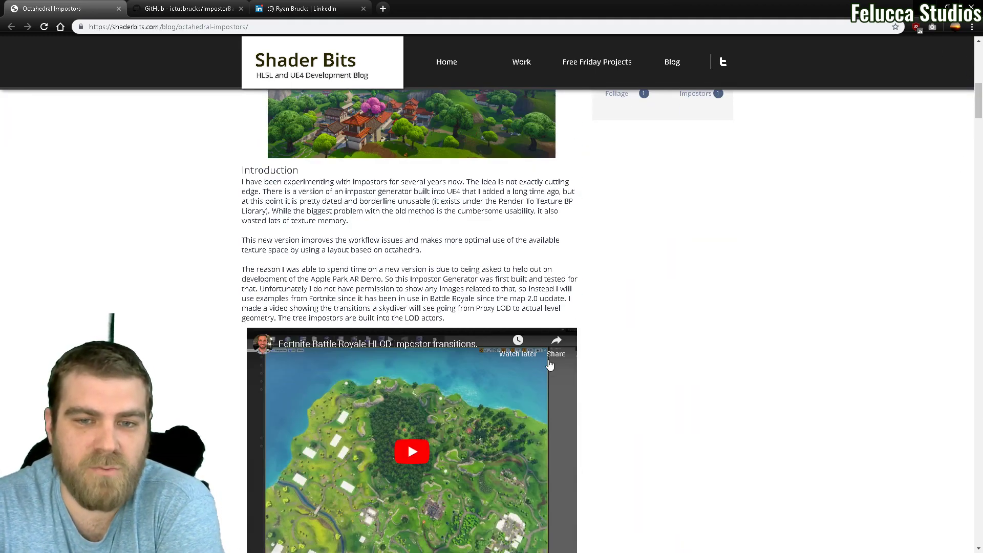
pyautogui.scroll(-4, 710, 297)
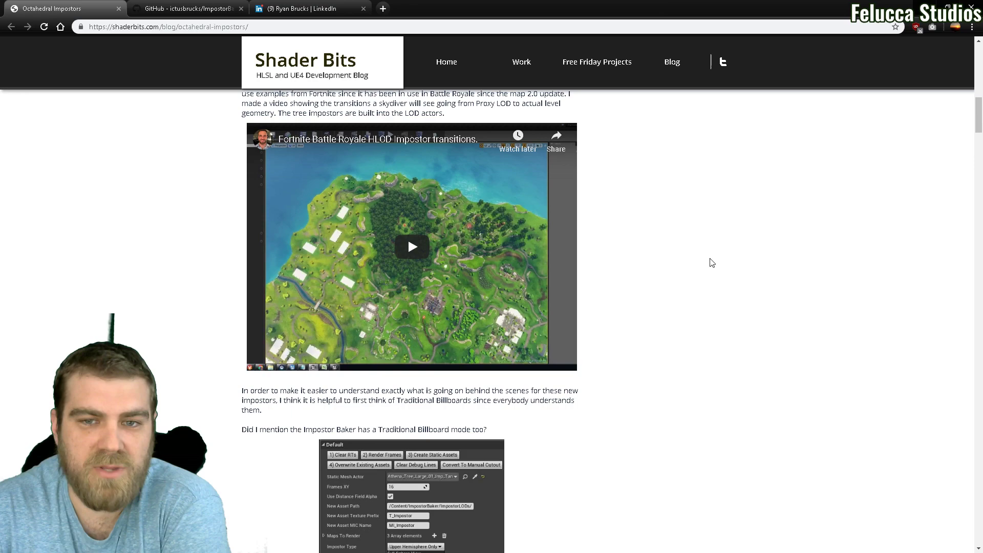
pyautogui.scroll(8, 714, 246)
pyautogui.scroll(-3, 708, 328)
pyautogui.scroll(-8, 708, 341)
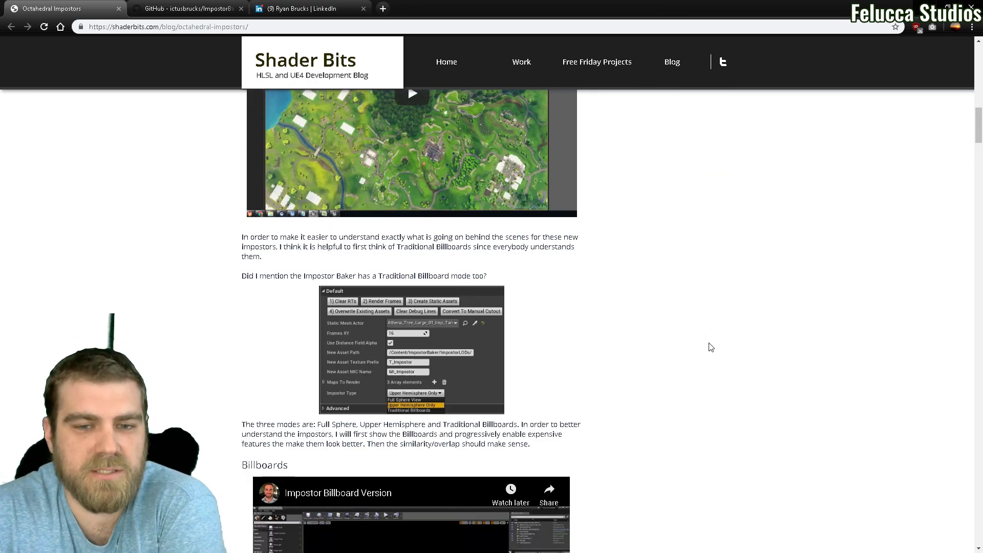
pyautogui.scroll(8, 713, 356)
pyautogui.scroll(6, 714, 359)
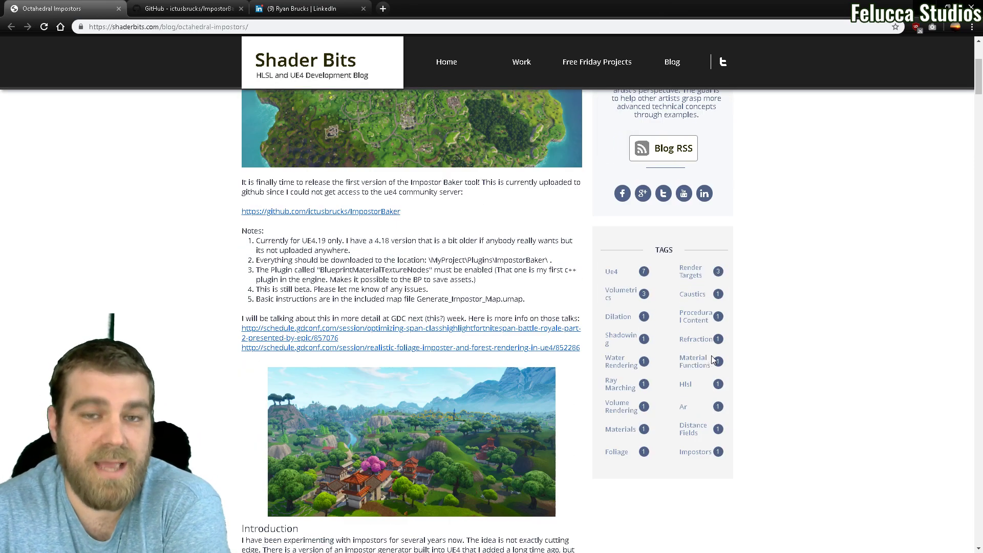
pyautogui.scroll(4, 713, 361)
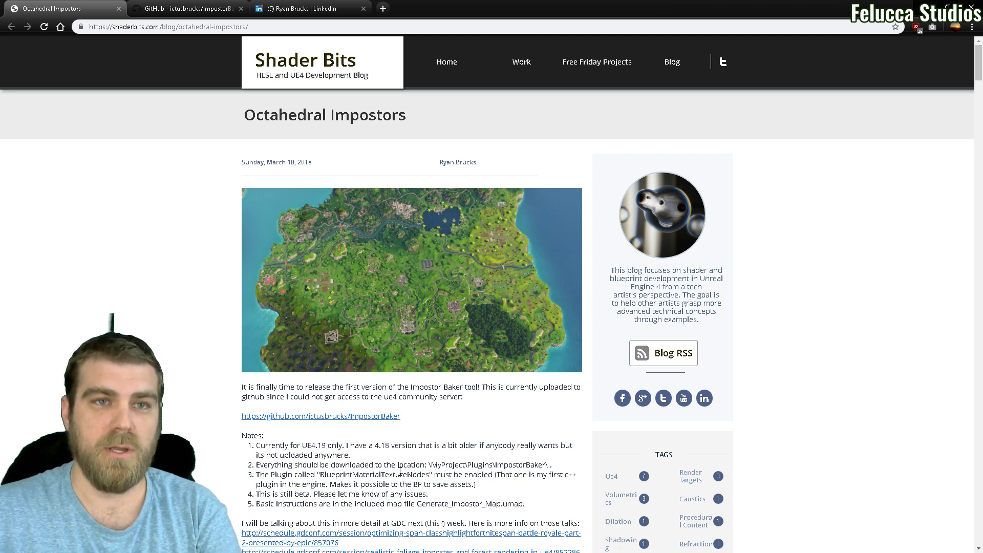
# View the ImpostorBaker repository on GitHub and check its clone and ZIP download options.
pyautogui.click(185, 9)
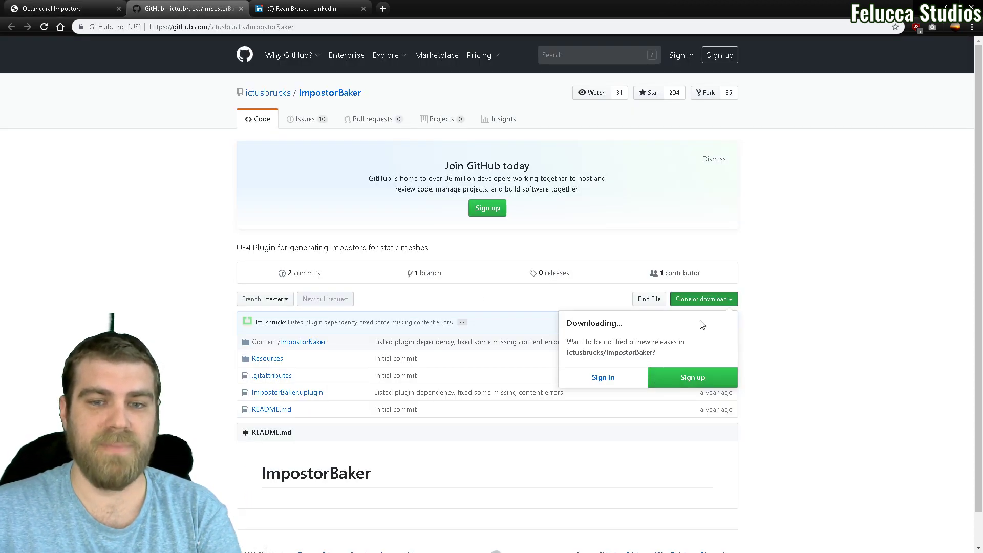
pyautogui.click(675, 299)
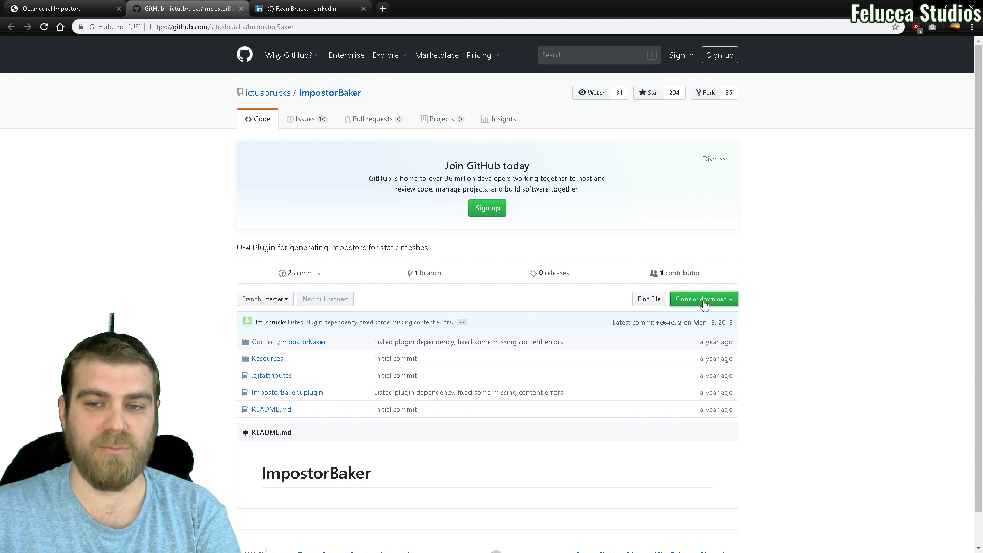
pyautogui.click(682, 301)
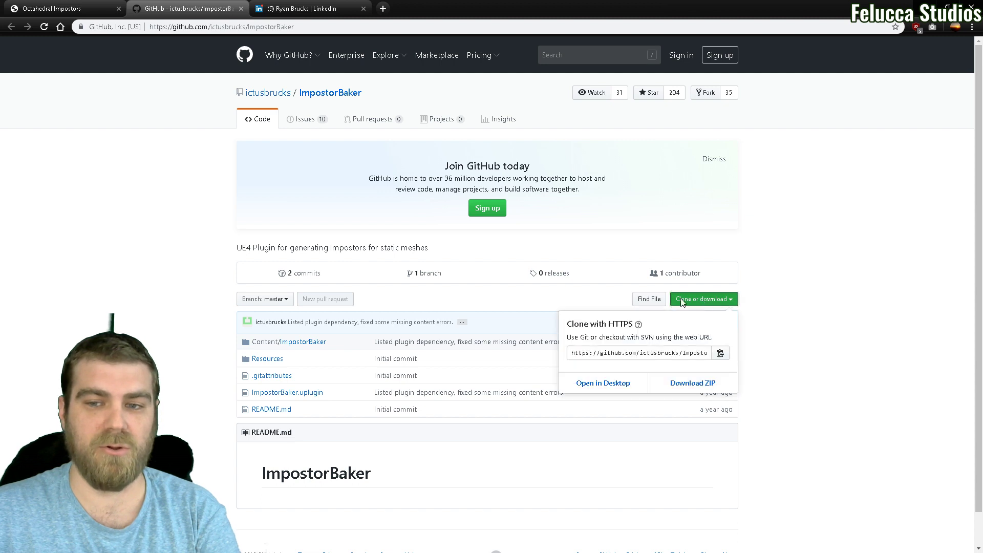
pyautogui.click(863, 335)
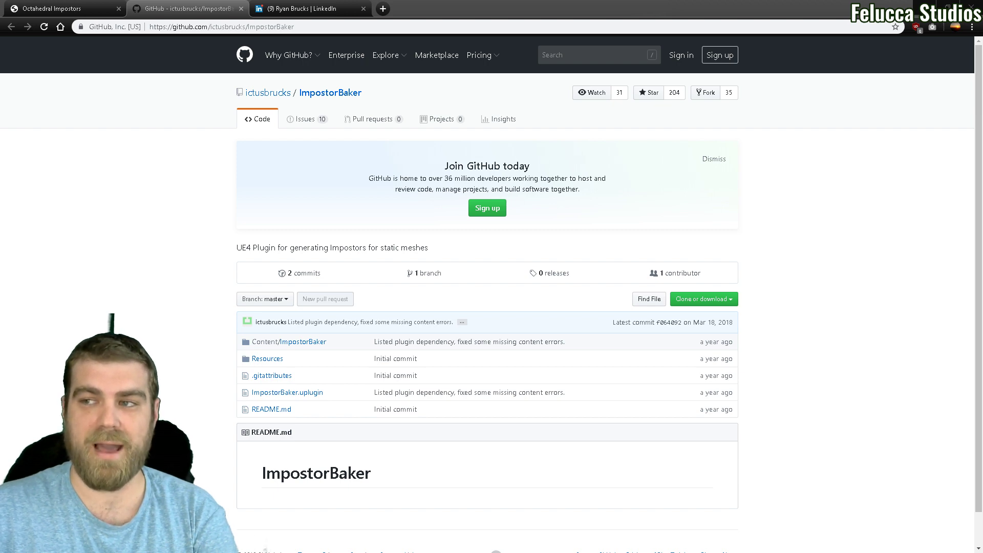
# Bring the File Explorer window into view and browse the 4.21 source build to Engine\Plugins\Marketplace.
pyautogui.moveTo(982, 25); pyautogui.dragTo(341, 81)
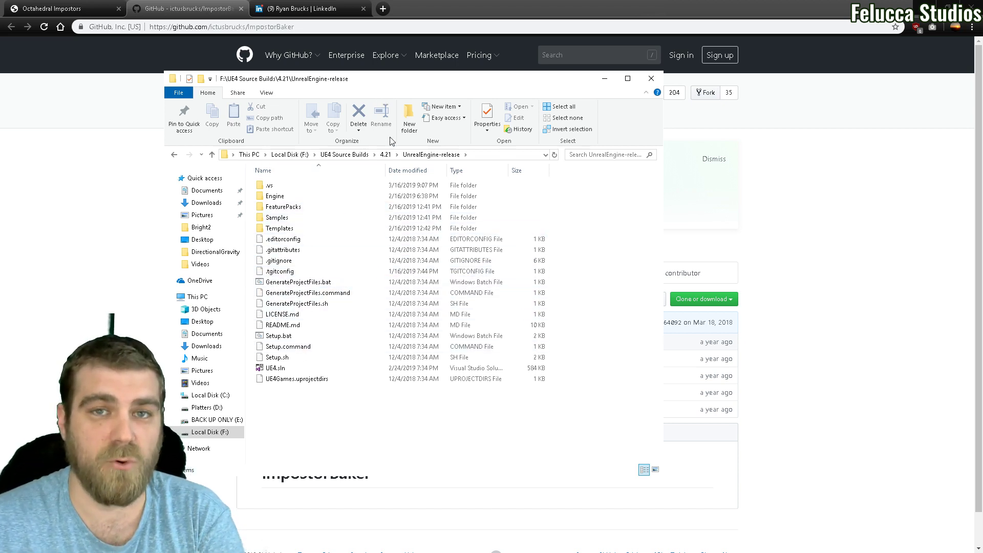
pyautogui.doubleClick(278, 198)
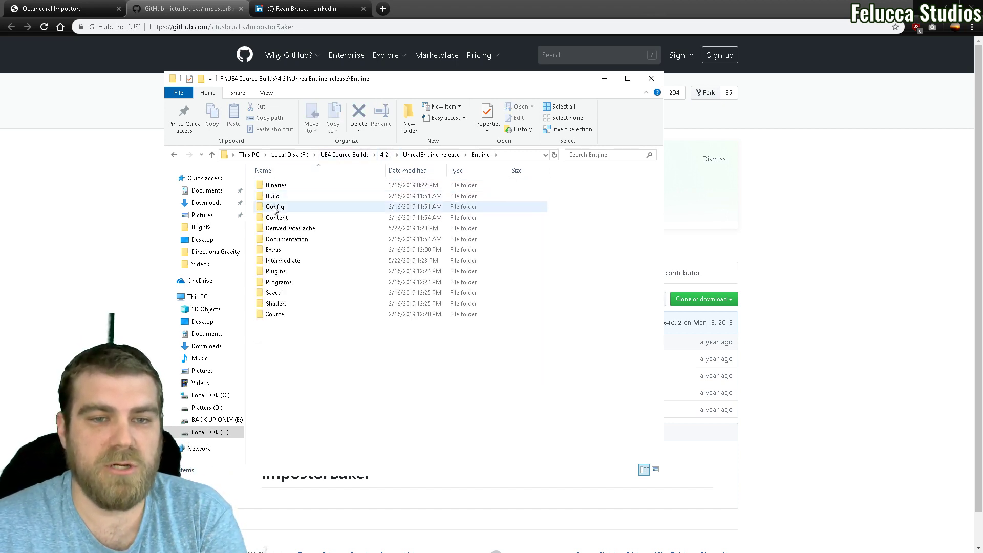
pyautogui.doubleClick(276, 271)
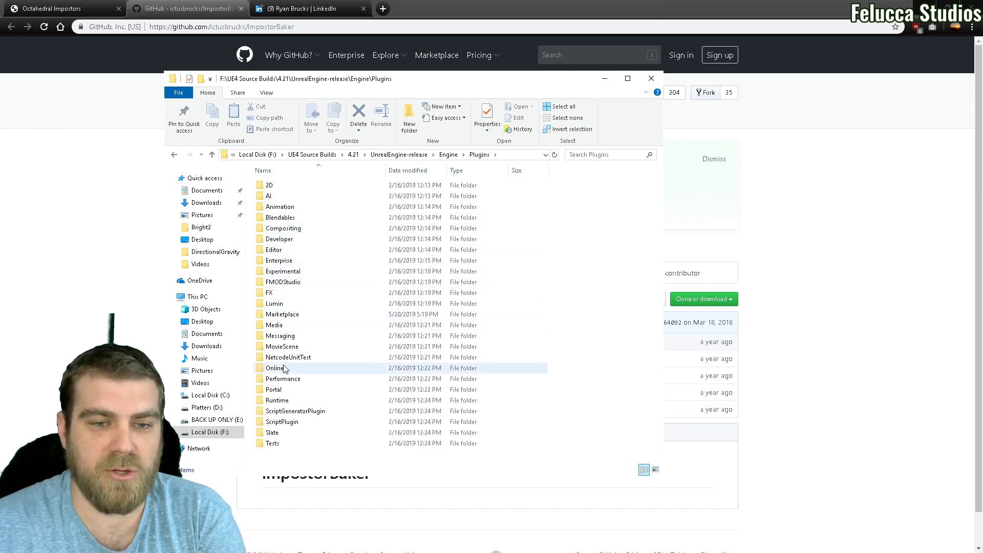
pyautogui.click(280, 316)
pyautogui.doubleClick(281, 315)
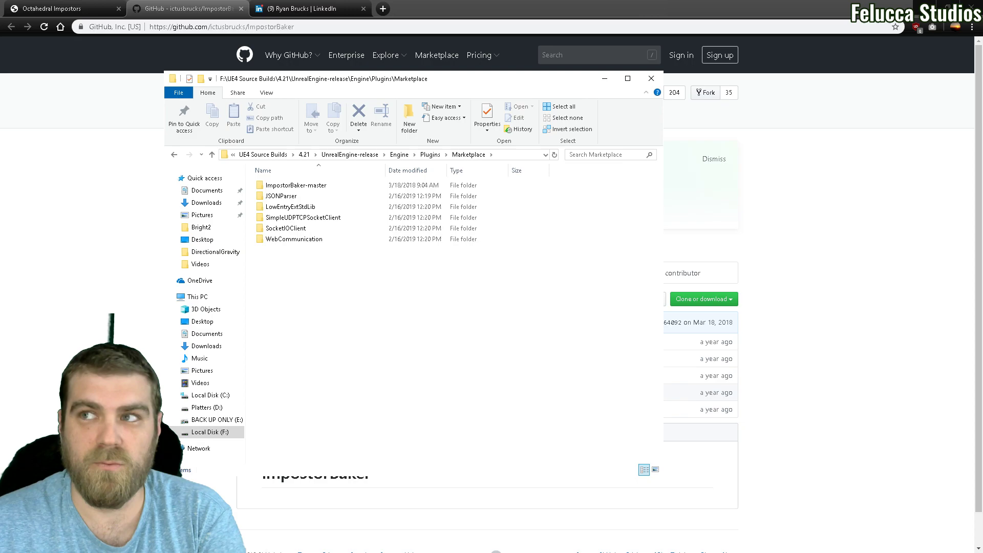
# Switch to Unreal Editor and check the ImpostorBaker plugin by searching the built-in plugins for "impost", closing the plugin list when done.
pyautogui.hotkey('alt', 'Tab')
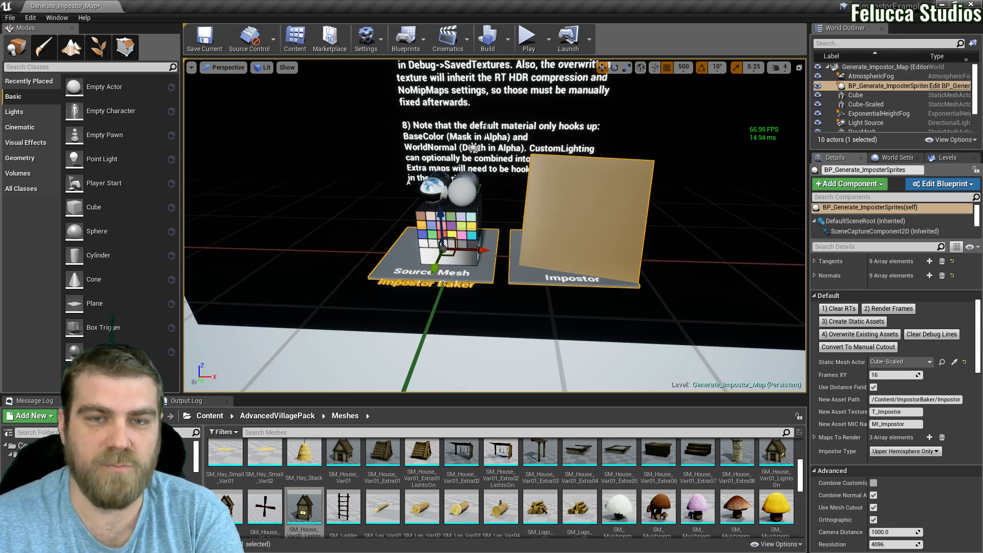
pyautogui.click(374, 40)
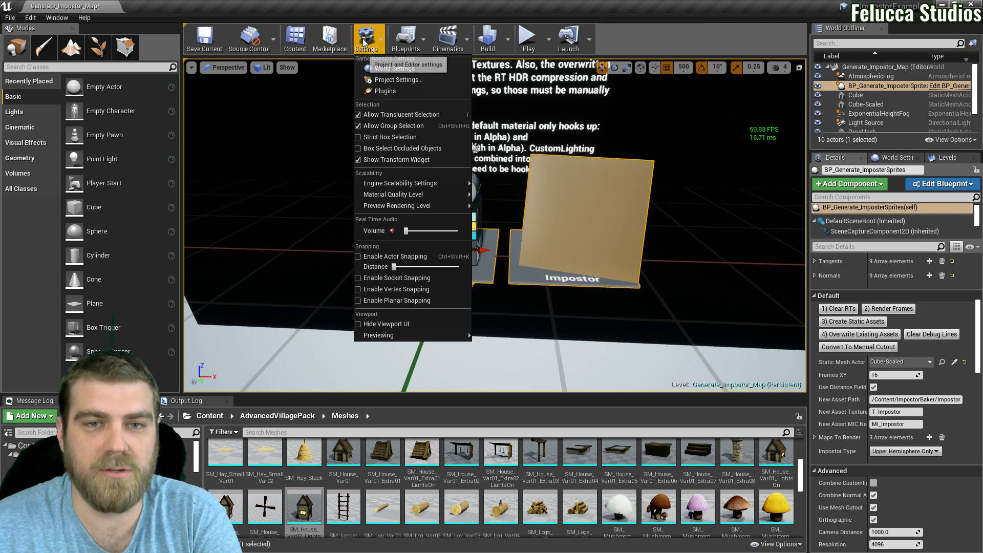
pyautogui.click(376, 92)
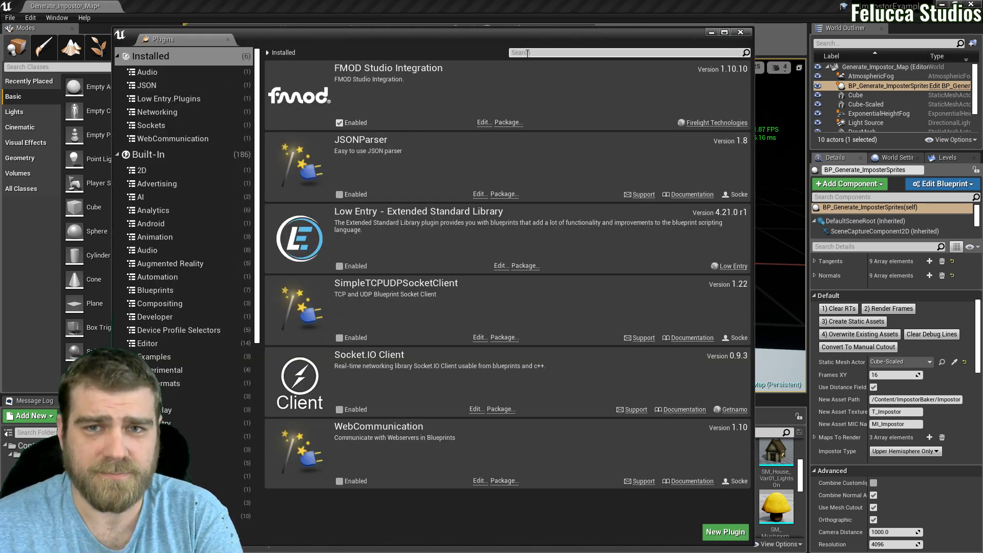
pyautogui.click(153, 154)
pyautogui.click(563, 52)
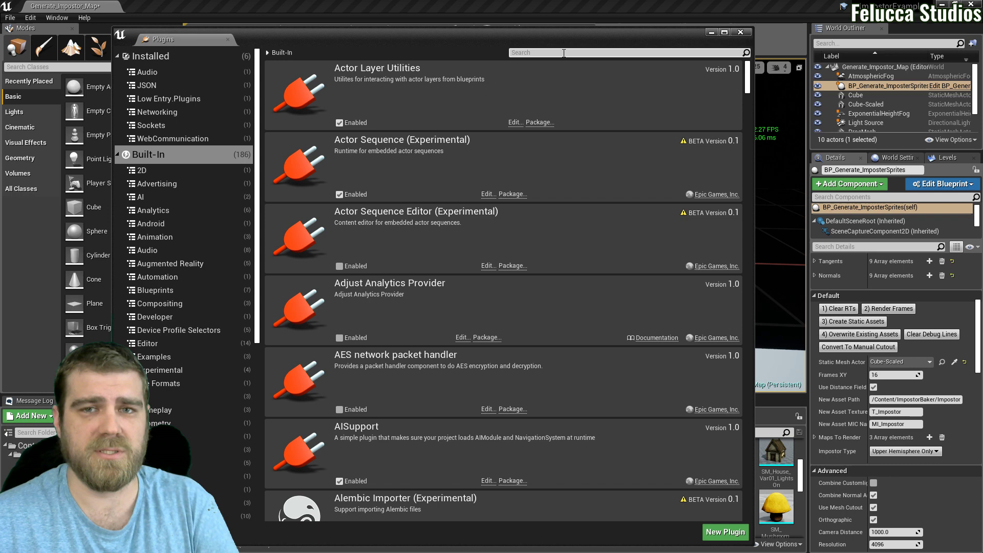
pyautogui.write('imposter')
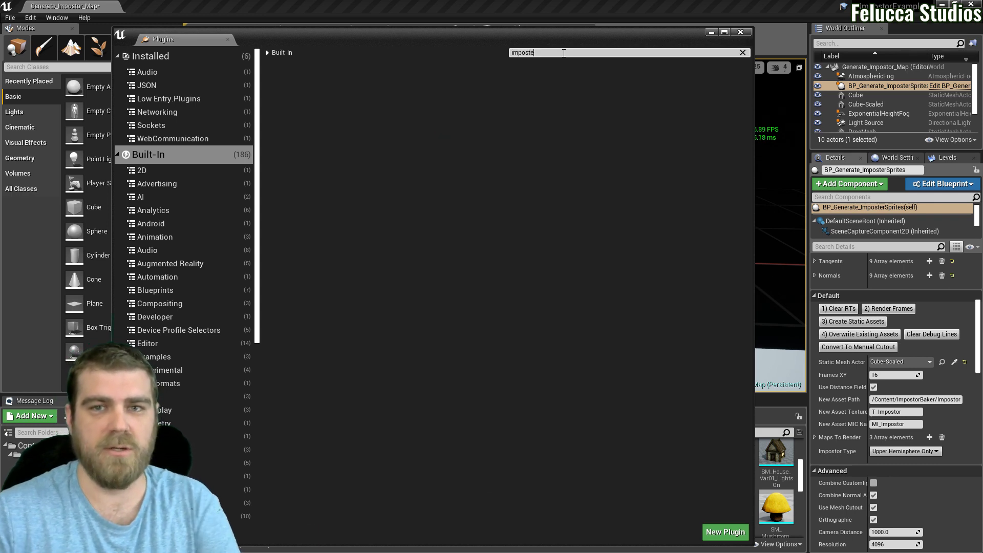
pyautogui.press('BackSpace')
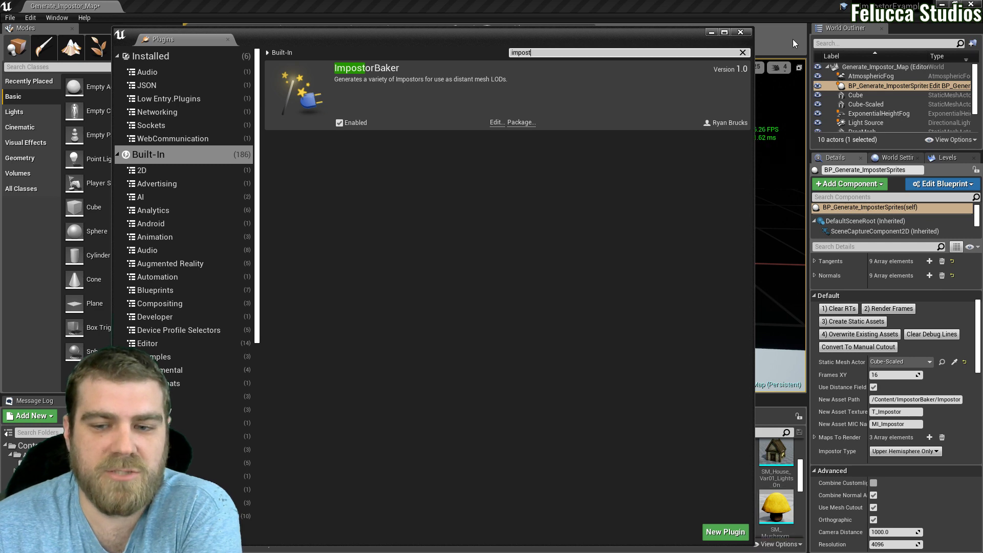
pyautogui.click(740, 32)
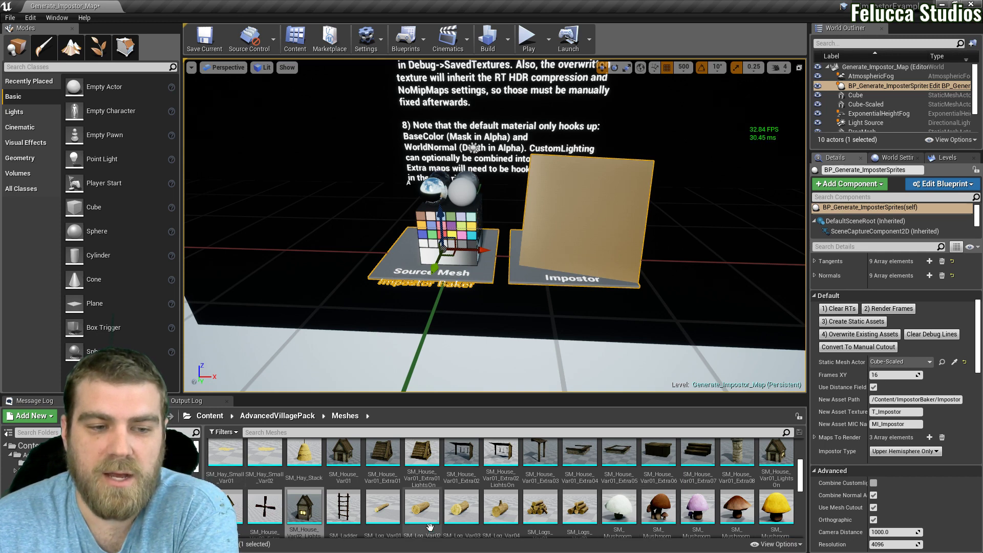
# Make sure the Content Browser has Show Plugin Content enabled and its folder tree displayed.
pyautogui.click(779, 544)
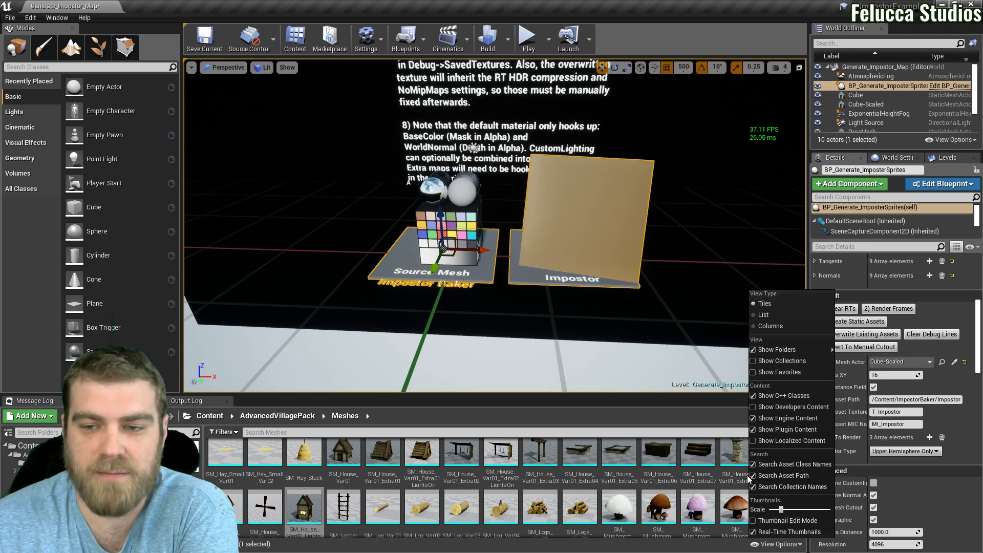
pyautogui.click(753, 430)
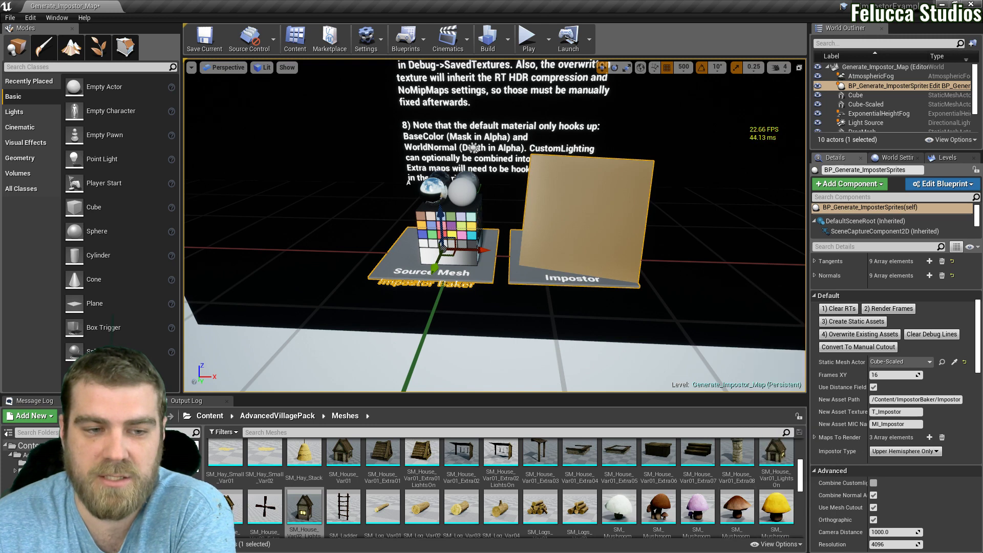
pyautogui.click(9, 433)
pyautogui.click(9, 433)
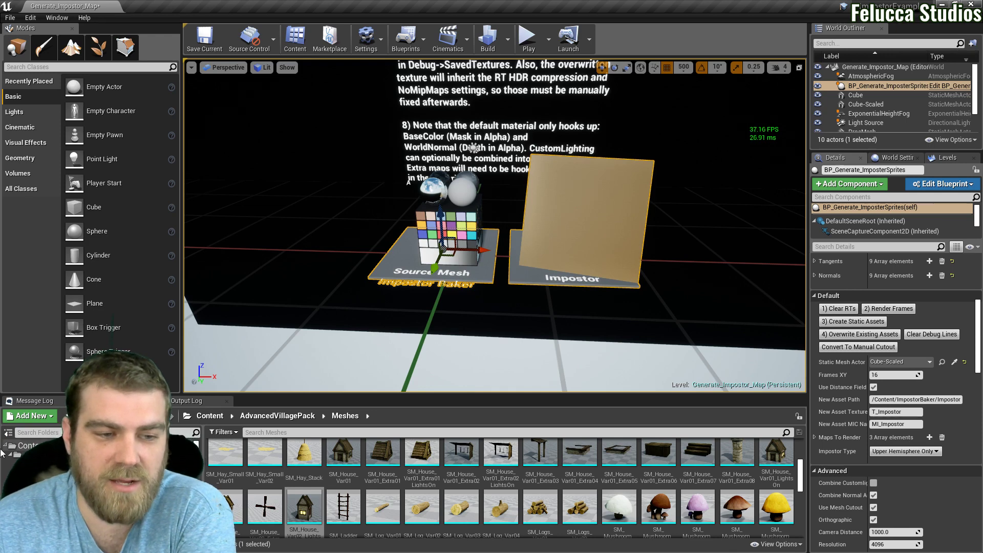
pyautogui.click(9, 434)
pyautogui.click(9, 434)
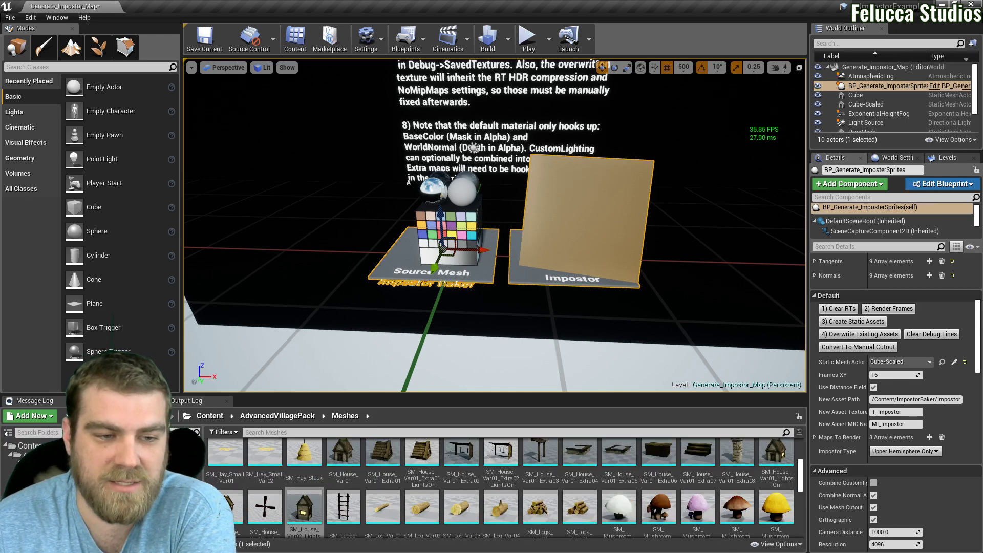
# Browse to ImpostorBaker Content > ImpostorBaker > Maps, the folder containing Generate_Impostor_Map.
pyautogui.scroll(-5, 33, 461)
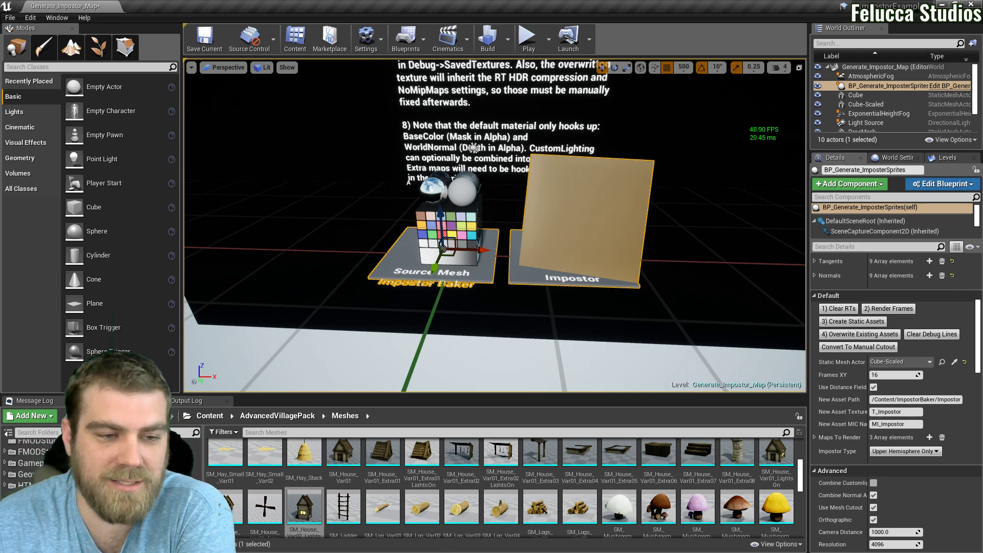
pyautogui.scroll(-1, 33, 463)
pyautogui.click(33, 490)
pyautogui.doubleClick(225, 457)
pyautogui.doubleClick(226, 457)
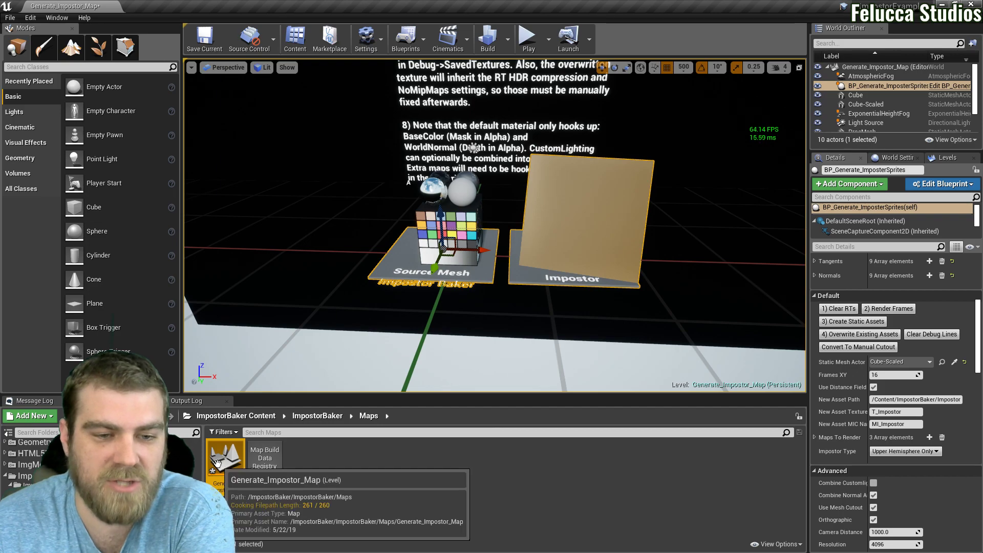
# Inspect the source mesh and impostor displays in the level, and select the BP_Generate_ImposterSprites actor to review its properties.
pyautogui.moveTo(449, 345); pyautogui.dragTo(461, 276, button='right')
pyautogui.press('s')
pyautogui.press('w')
pyautogui.press('d')
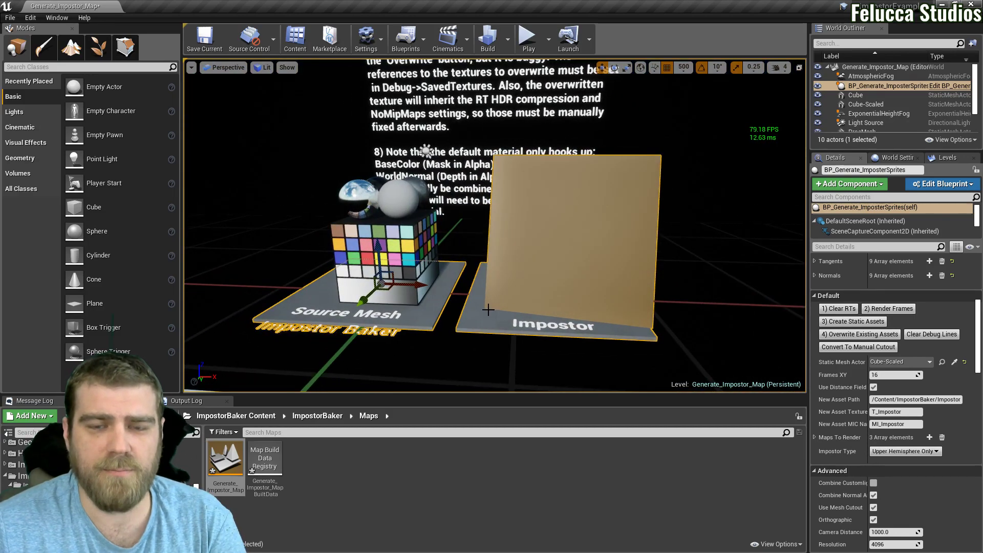
pyautogui.moveTo(483, 321); pyautogui.dragTo(436, 295, button='right')
pyautogui.press('a')
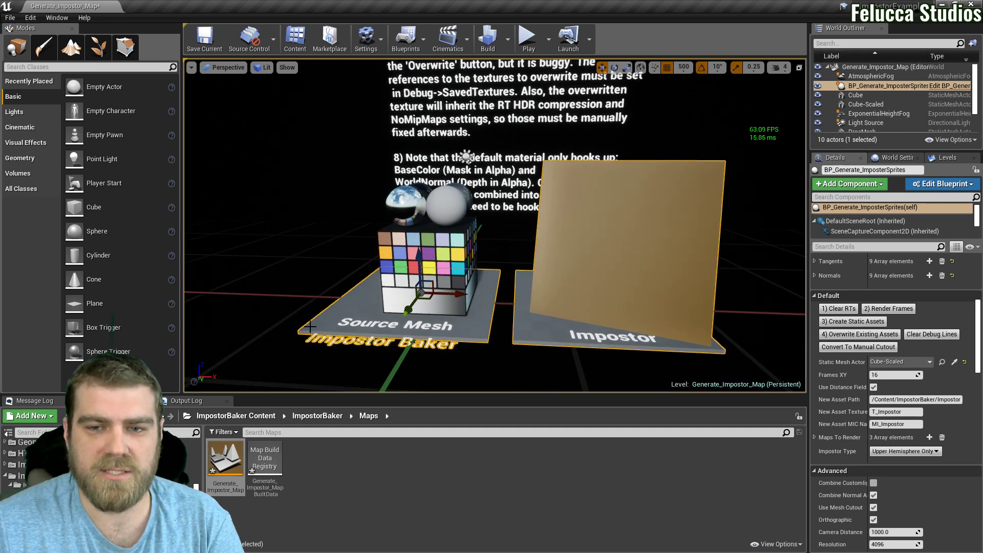
pyautogui.click(871, 86)
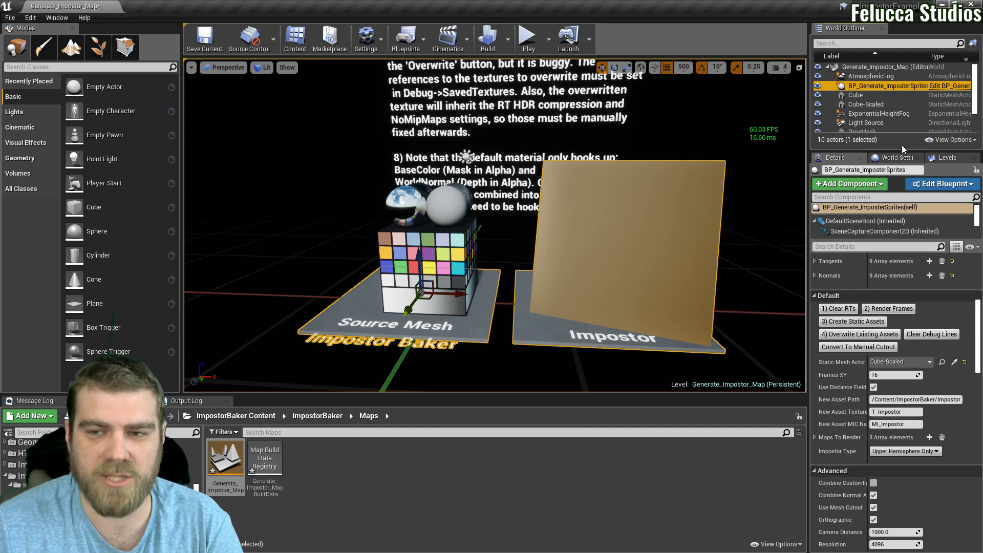
pyautogui.click(852, 321)
pyautogui.scroll(5, 955, 309)
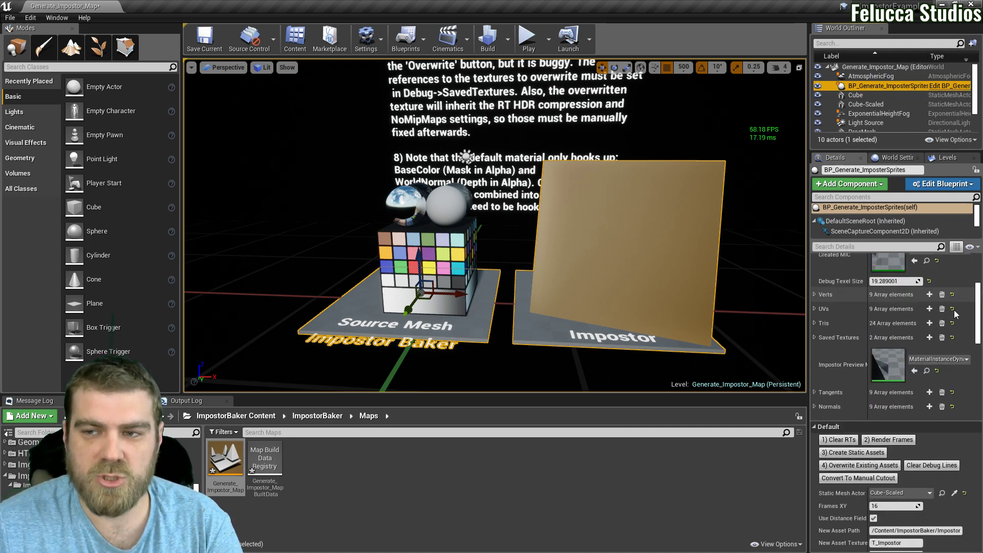
# Render the impostor frames for the Cube-Scaled source mesh with BP_Generate_ImposterSprites.
pyautogui.scroll(-6, 954, 314)
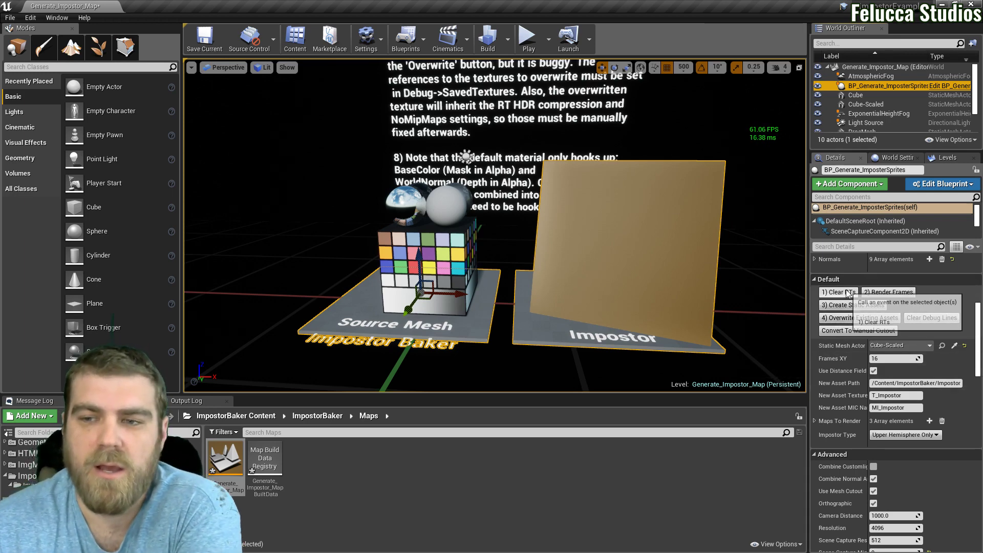
pyautogui.click(899, 296)
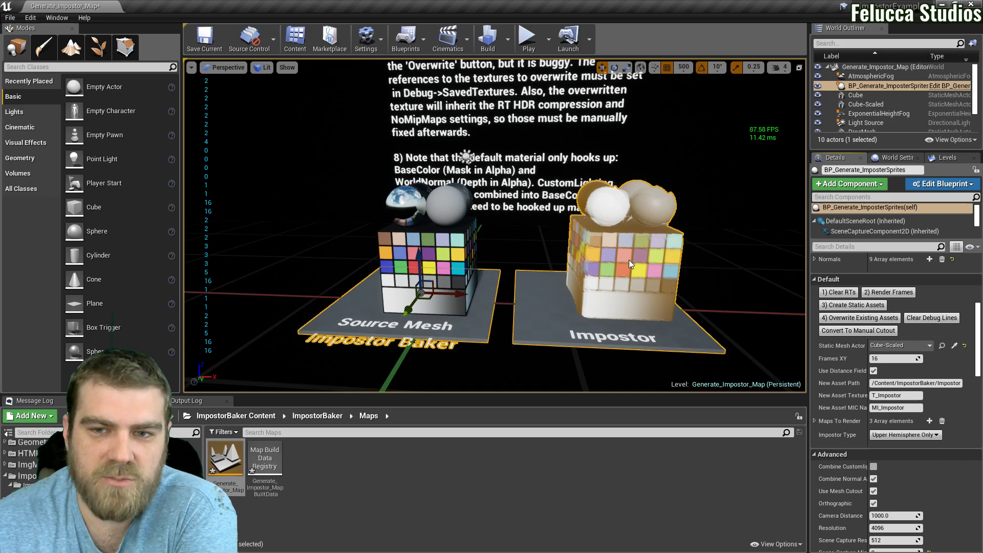
# Compare the rendered impostor with the source mesh from several distances and angles in the level.
pyautogui.moveTo(629, 260); pyautogui.dragTo(507, 264, button='right')
pyautogui.press('s')
pyautogui.click(484, 321)
pyautogui.moveTo(484, 322); pyautogui.dragTo(532, 322, button='right')
pyautogui.press('s')
pyautogui.press('s')
pyautogui.press('a')
pyautogui.press('w')
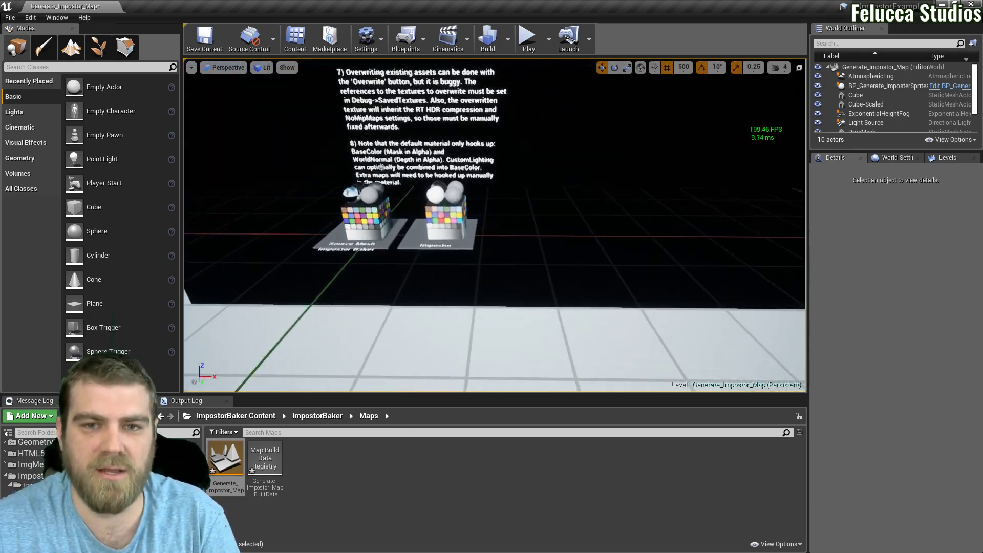
pyautogui.moveTo(381, 167); pyautogui.dragTo(668, 365, button='right')
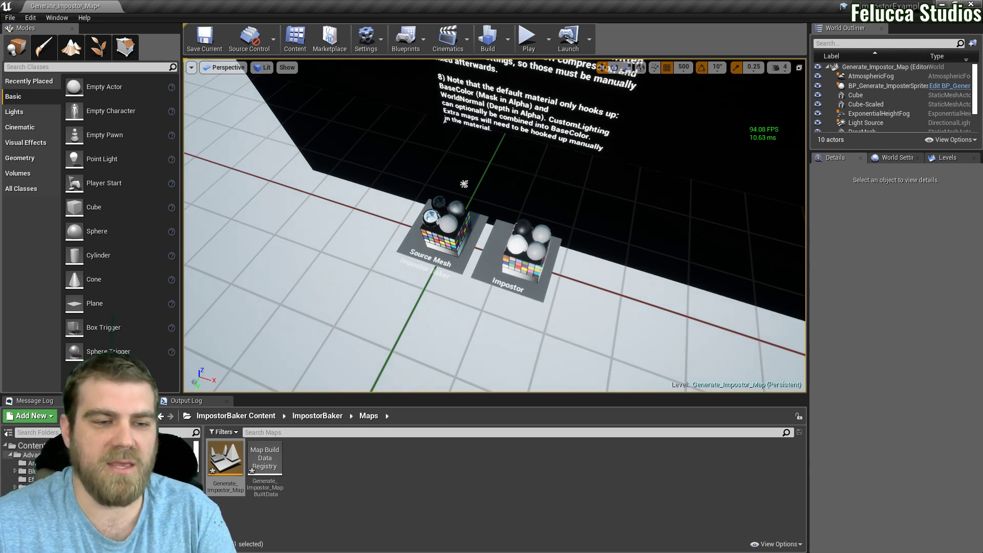
# Open the AdvancedVillagePack content folder and select the BP_Generate_ImposterSprites actor in the level.
pyautogui.click(30, 455)
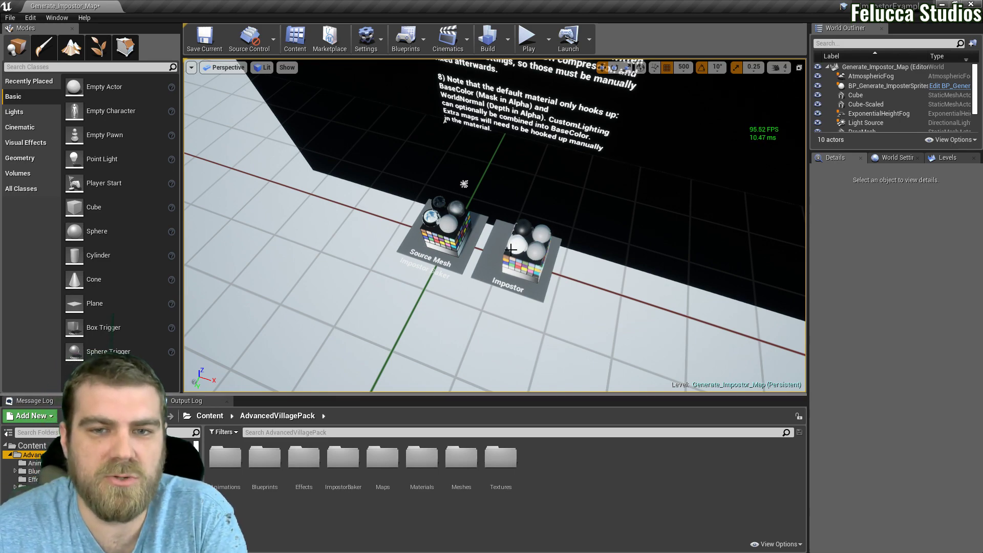
pyautogui.moveTo(484, 267); pyautogui.dragTo(534, 142, button='right')
pyautogui.press('w')
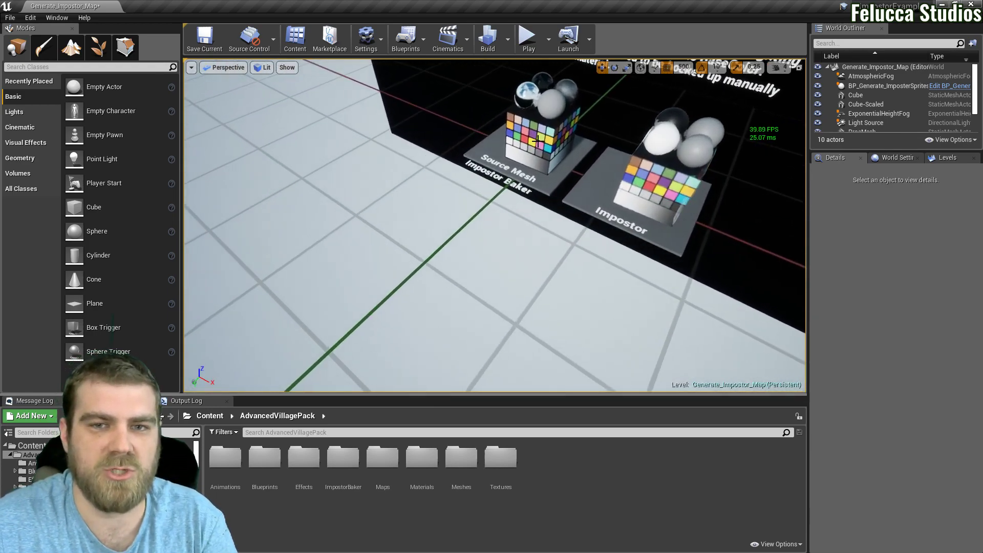
pyautogui.click(599, 195)
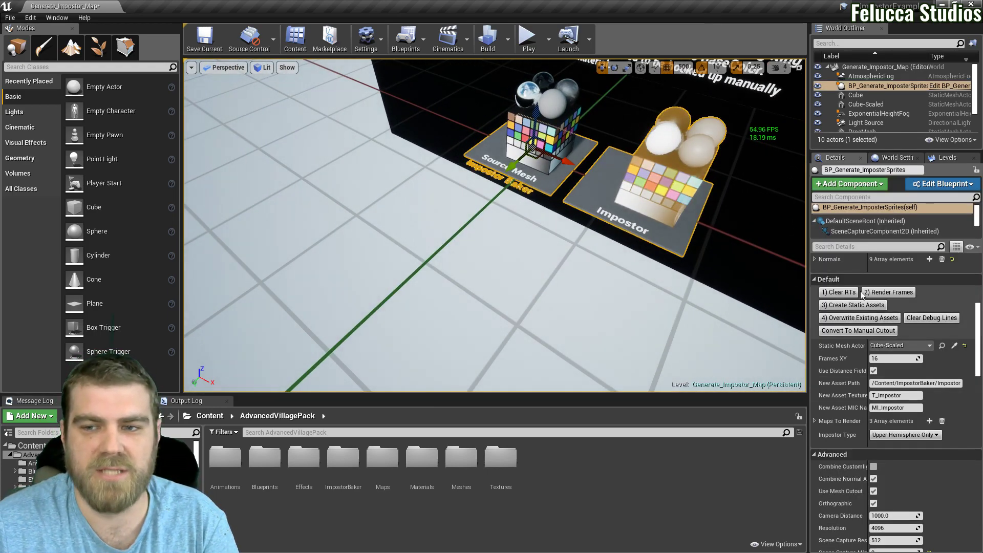
# Read the Bake Directions text on the wall behind the source mesh and impostor displays.
pyautogui.moveTo(583, 236); pyautogui.dragTo(599, 123, button='right')
pyautogui.press('s')
pyautogui.press('s')
pyautogui.press('w')
pyautogui.press('w')
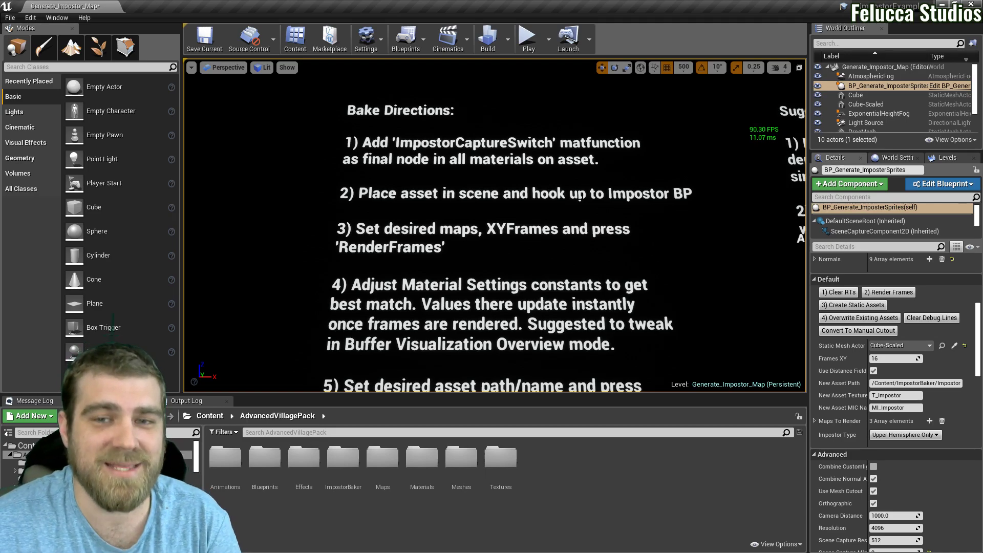
pyautogui.press('s')
pyautogui.moveTo(598, 122); pyautogui.dragTo(532, 157, button='right')
pyautogui.moveTo(555, 214); pyautogui.dragTo(553, 214, button='right')
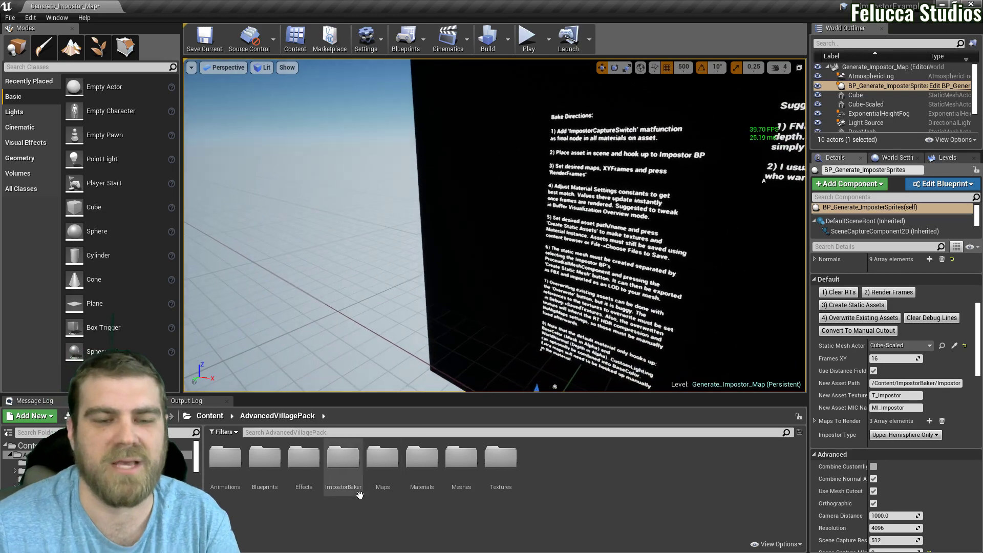
# Place the SM_House_Var02_LightsOn mesh from AdvancedVillagePack > Meshes in the level beside the Bake Directions wall.
pyautogui.doubleClick(461, 457)
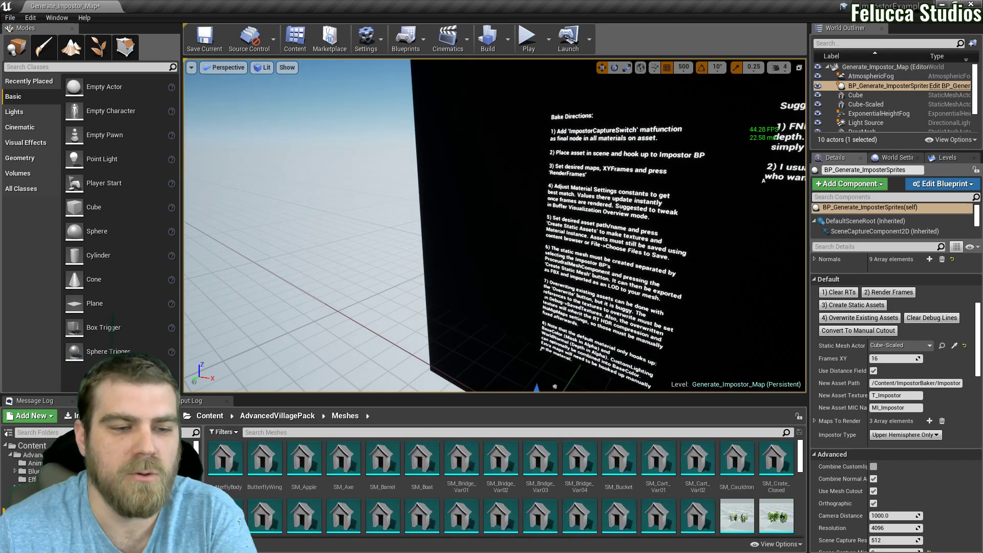
pyautogui.scroll(-1, 463, 479)
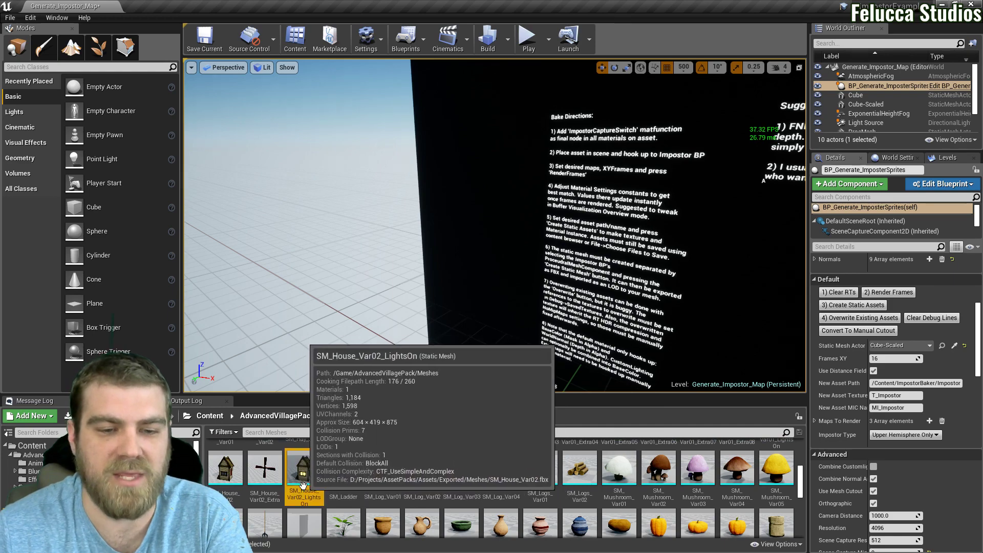
pyautogui.moveTo(300, 482); pyautogui.dragTo(466, 204)
pyautogui.press('s')
pyautogui.moveTo(466, 205); pyautogui.dragTo(493, 217, button='right')
# Open the house's material instance M_Inst_Pack_09_LightsOn and its parent material M_Uber, showing the result node in the graph.
pyautogui.scroll(10, 897, 405)
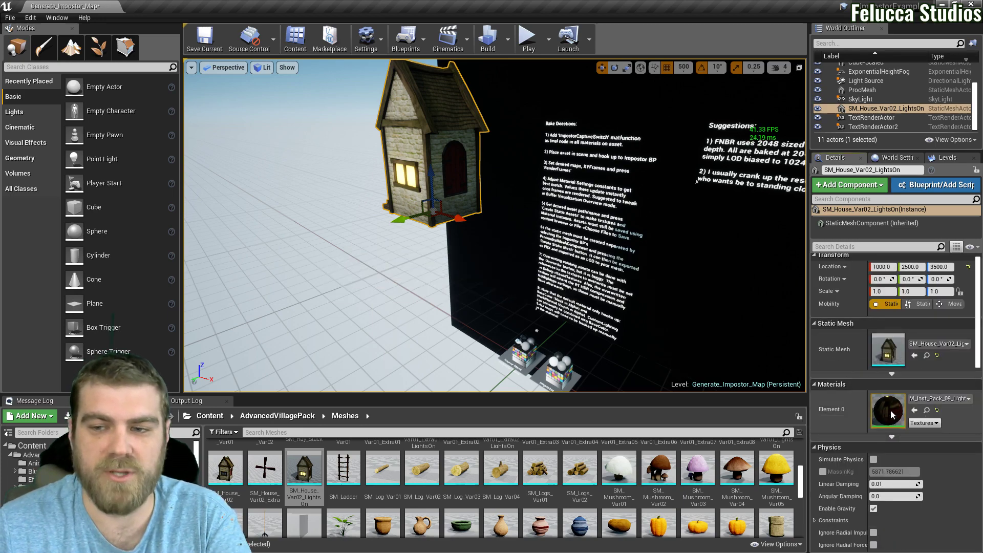
pyautogui.doubleClick(890, 410)
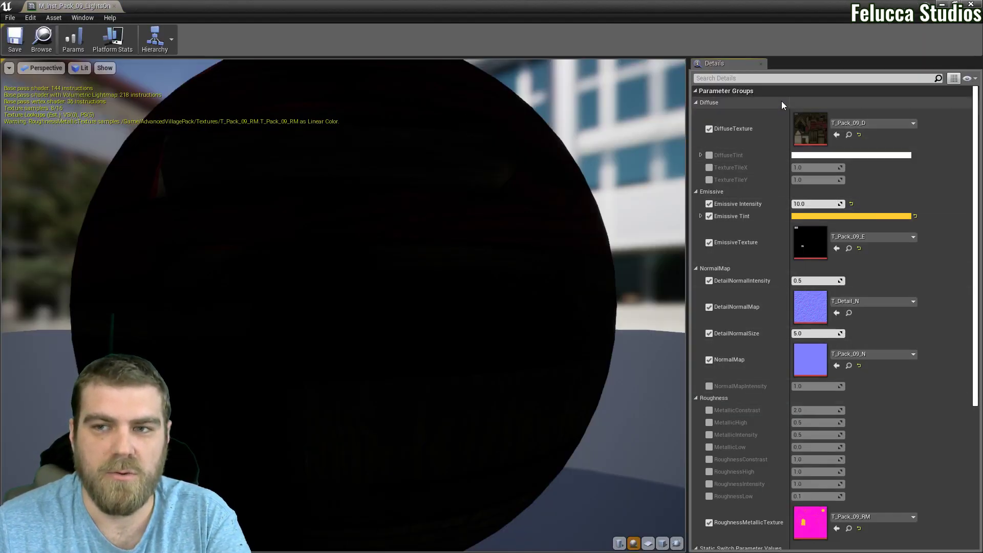
pyautogui.scroll(-5, 822, 318)
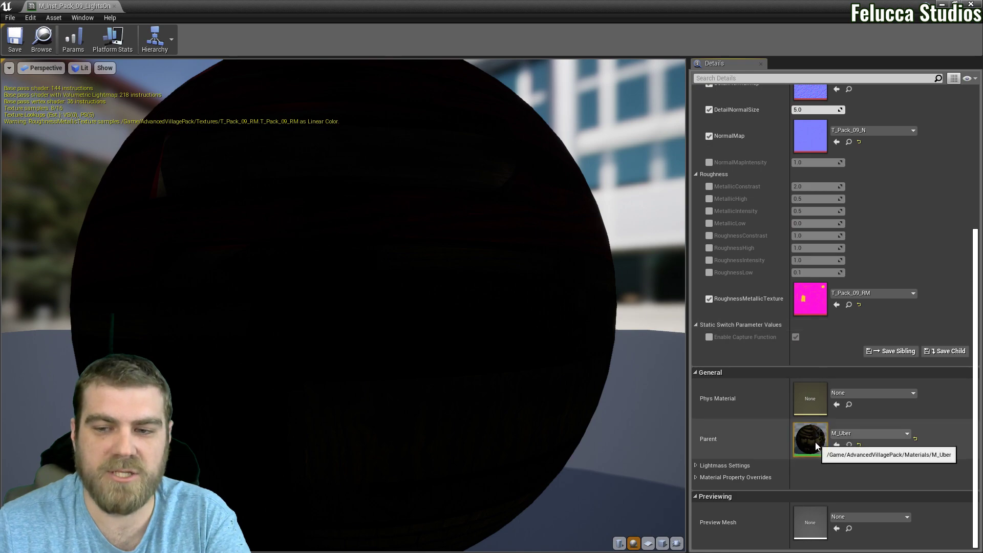
pyautogui.doubleClick(811, 438)
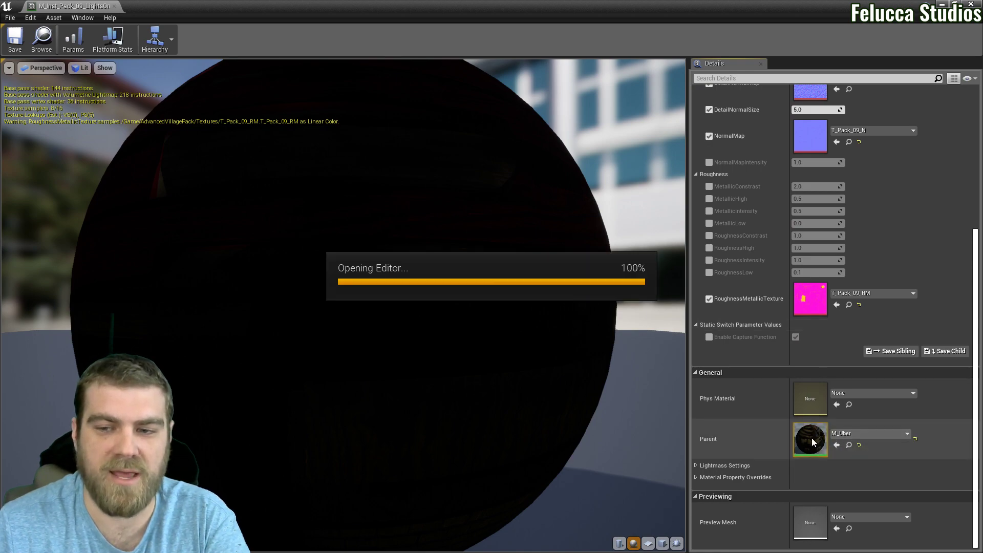
pyautogui.moveTo(637, 330); pyautogui.dragTo(476, 222, button='right')
pyautogui.moveTo(468, 346); pyautogui.dragTo(477, 298, button='right')
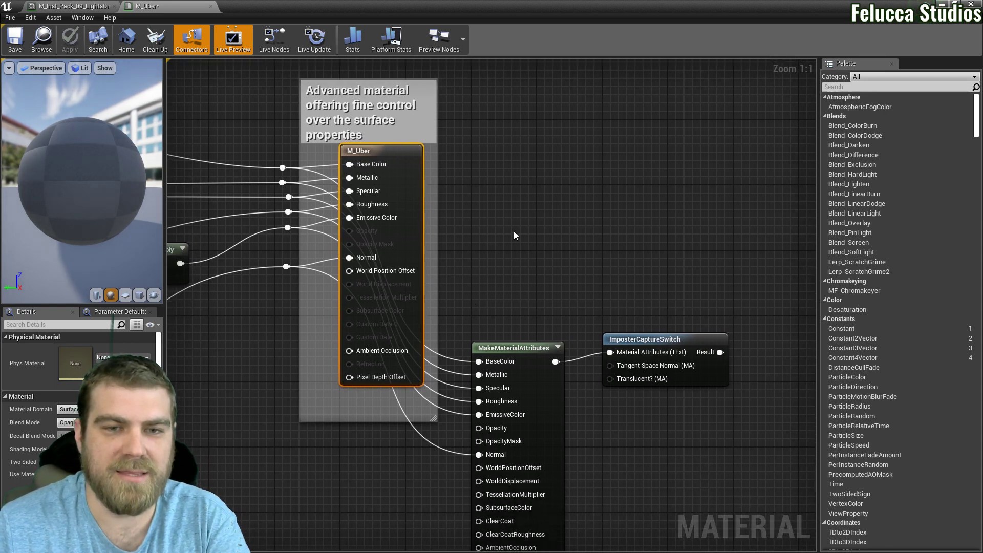
# Examine how the M_Uber result node, MakeMaterialAttributes and ImposterCaptureSwitch nodes are wired in the material graph.
pyautogui.moveTo(492, 352); pyautogui.dragTo(577, 366, button='right')
pyautogui.moveTo(546, 295); pyautogui.dragTo(771, 455)
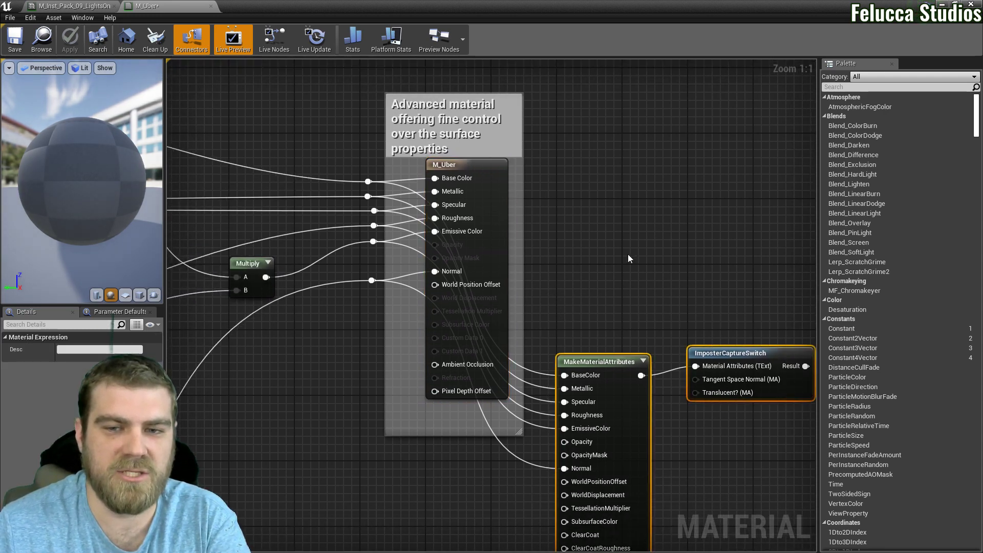
pyautogui.moveTo(331, 462); pyautogui.dragTo(495, 126)
pyautogui.click(604, 143)
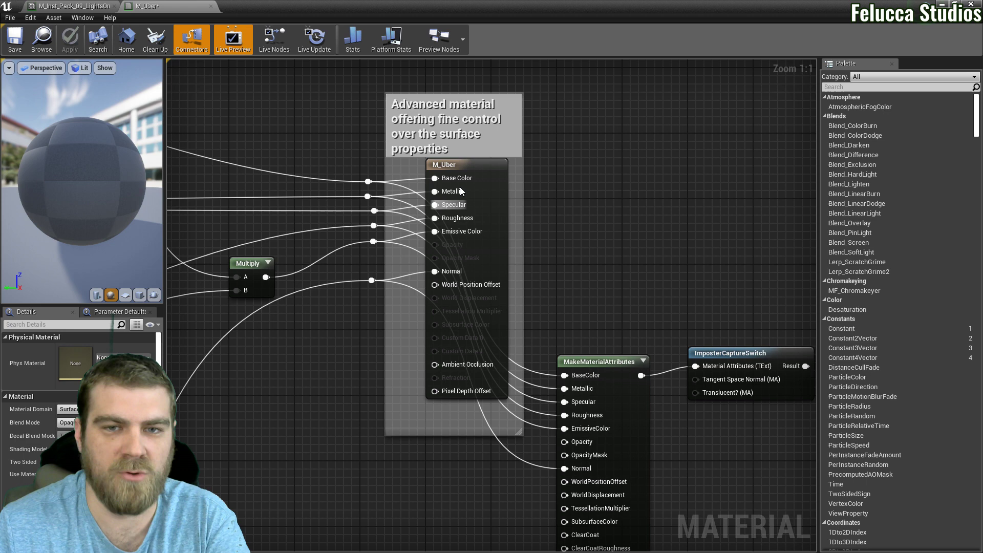
pyautogui.click(477, 167)
pyautogui.moveTo(654, 173); pyautogui.dragTo(596, 183, button='right')
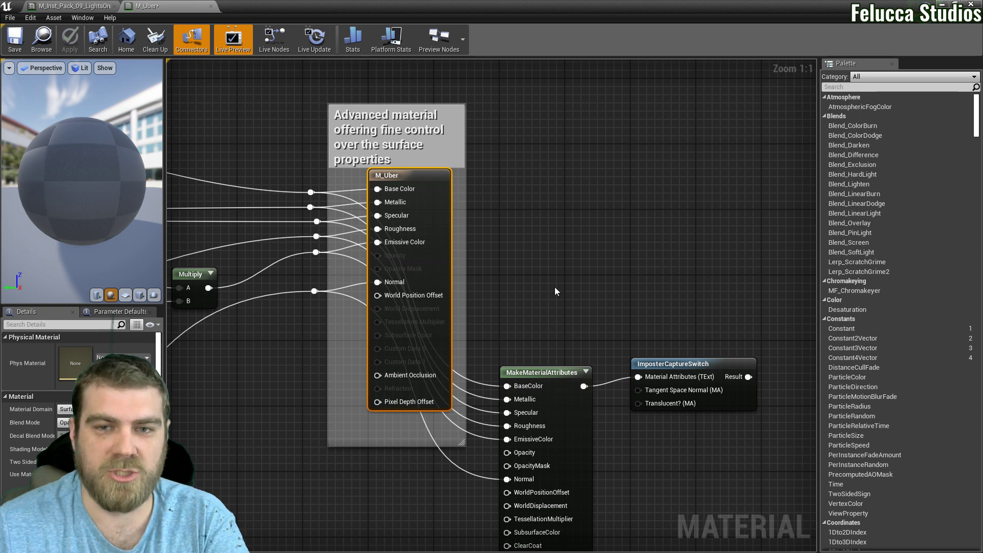
pyautogui.moveTo(541, 286); pyautogui.dragTo(497, 270, button='right')
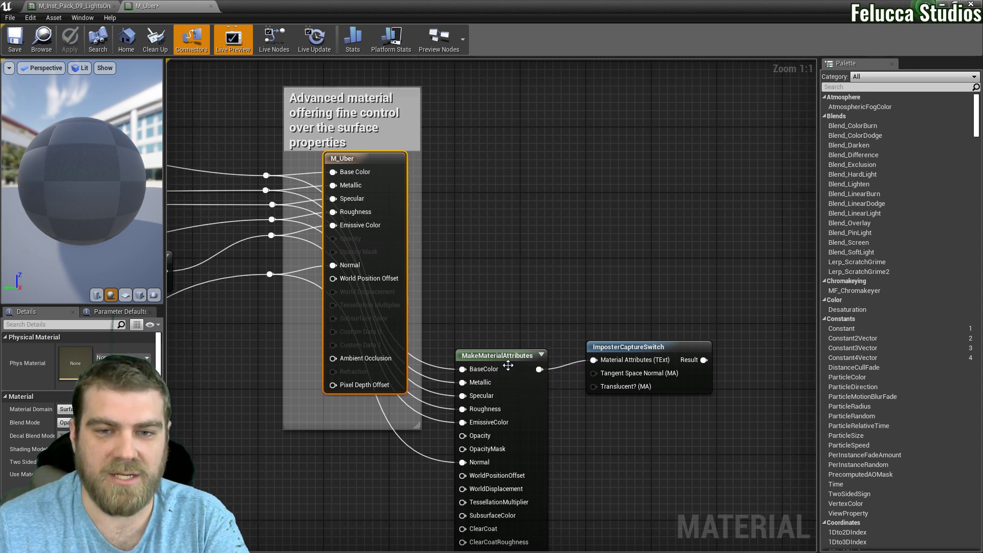
# Demonstrate adding a MakeMaterialAttributes node above the existing one, and delete the extra node.
pyautogui.rightClick(469, 199)
pyautogui.write('make mater')
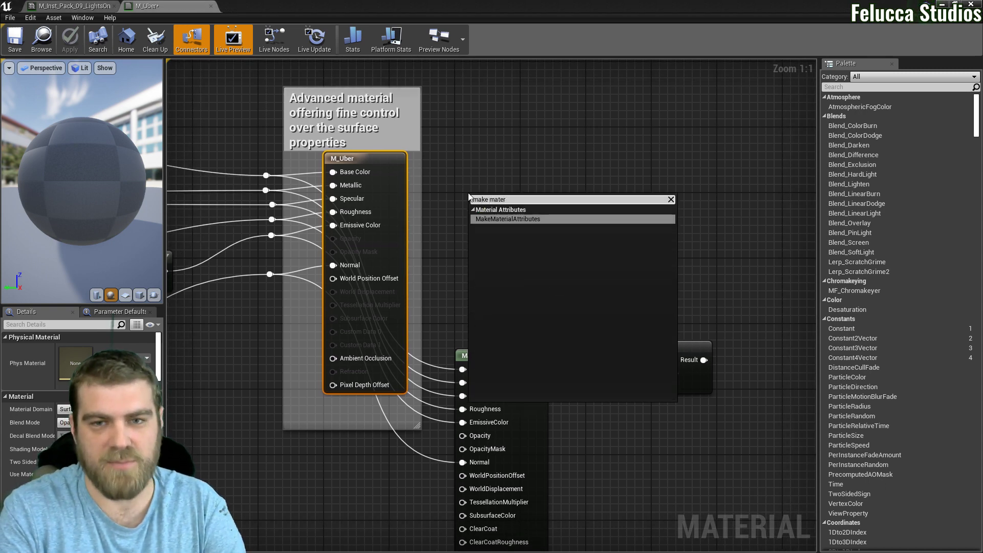
pyautogui.press('Return')
pyautogui.moveTo(559, 195); pyautogui.dragTo(545, 89)
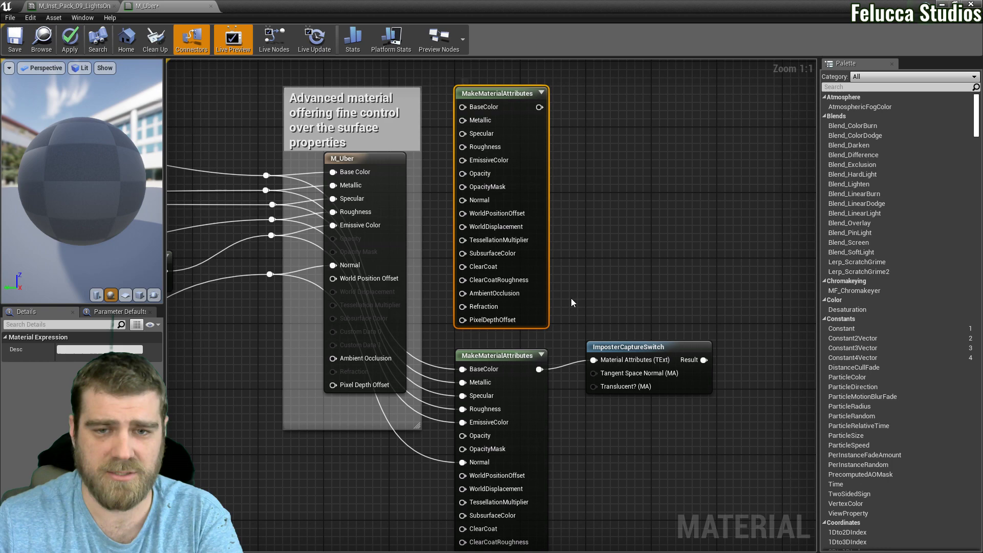
pyautogui.press('Delete')
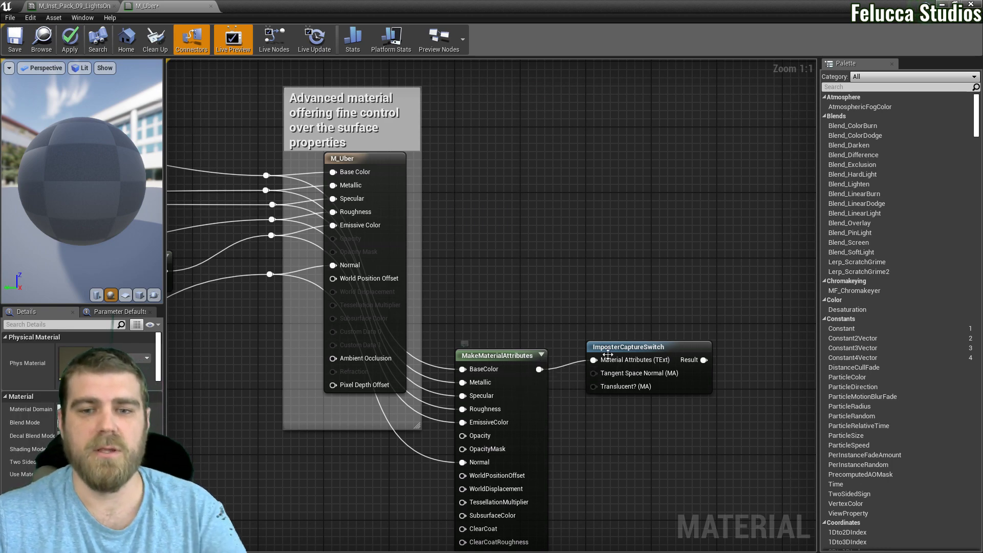
# Demonstrate adding an ImposterCaptureSwitch node by searching for "impost", and delete the extra node.
pyautogui.rightClick(604, 229)
pyautogui.write('imspo')
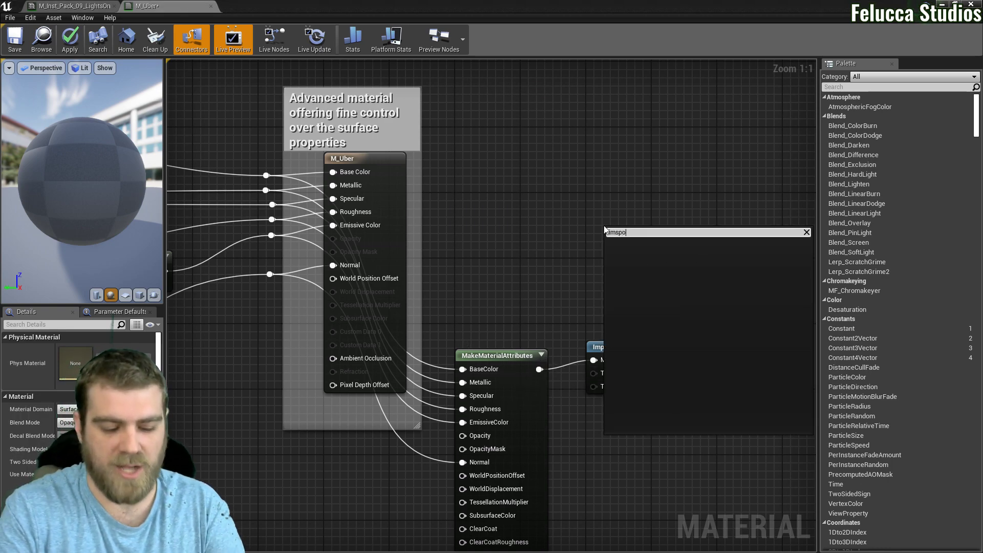
pyautogui.press('BackSpace')
pyautogui.press('BackSpace')
pyautogui.write('post')
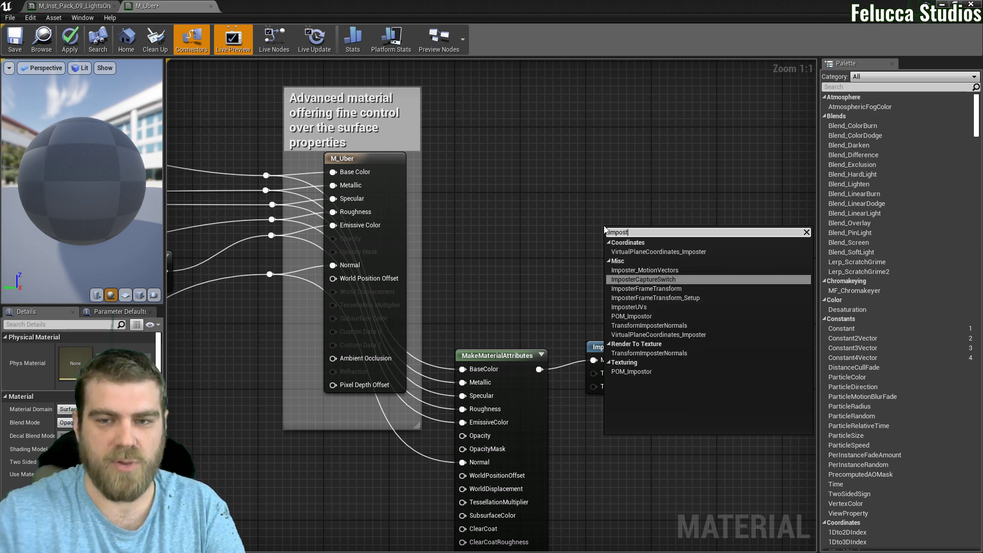
pyautogui.press('Return')
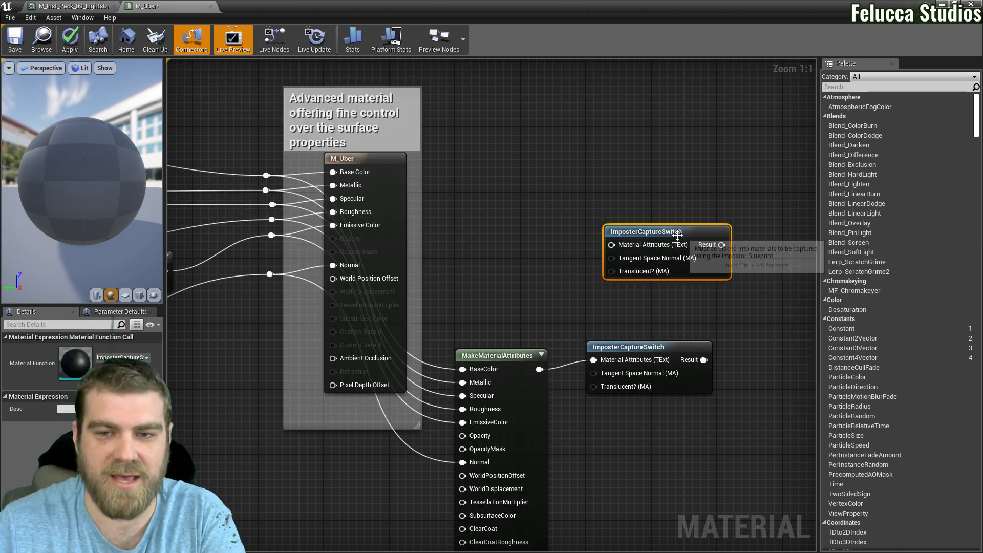
pyautogui.press('Delete')
# Enable Use Material Attributes on the M_Uber result node.
pyautogui.click(369, 162)
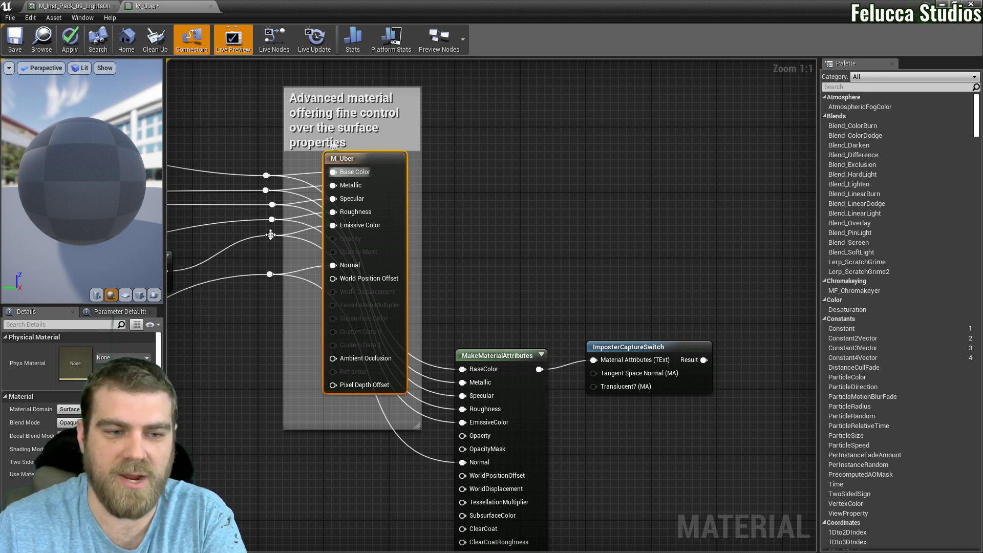
pyautogui.moveTo(56, 462); pyautogui.dragTo(73, 461)
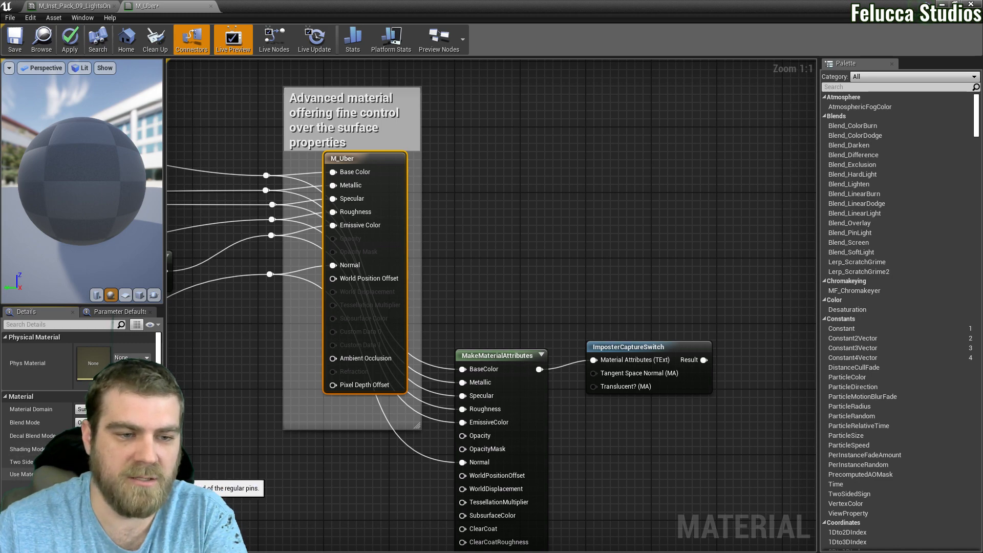
pyautogui.click(80, 474)
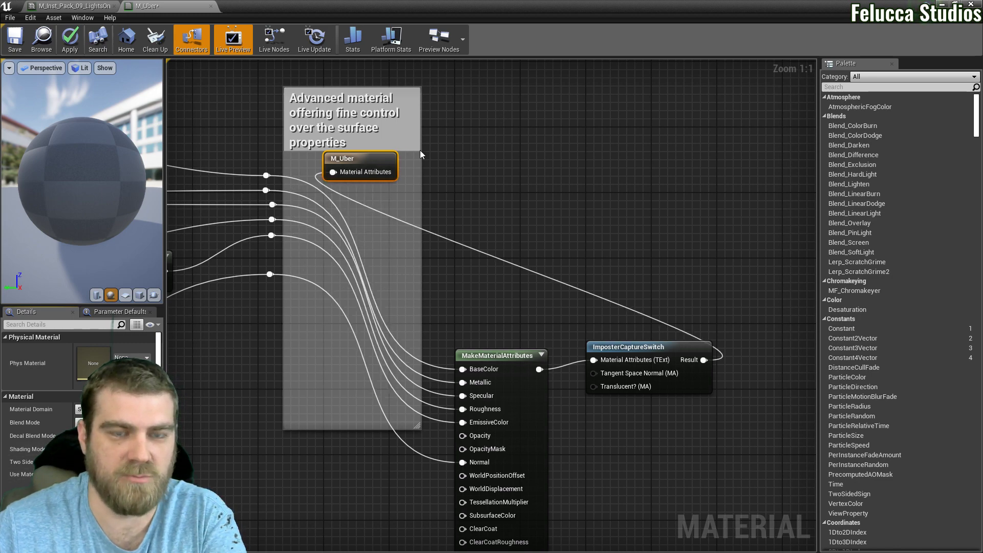
# Arrange the MakeMaterialAttributes, ImposterCaptureSwitch and M_Uber nodes in a row in wiring order, and save the material.
pyautogui.moveTo(340, 159); pyautogui.dragTo(733, 167)
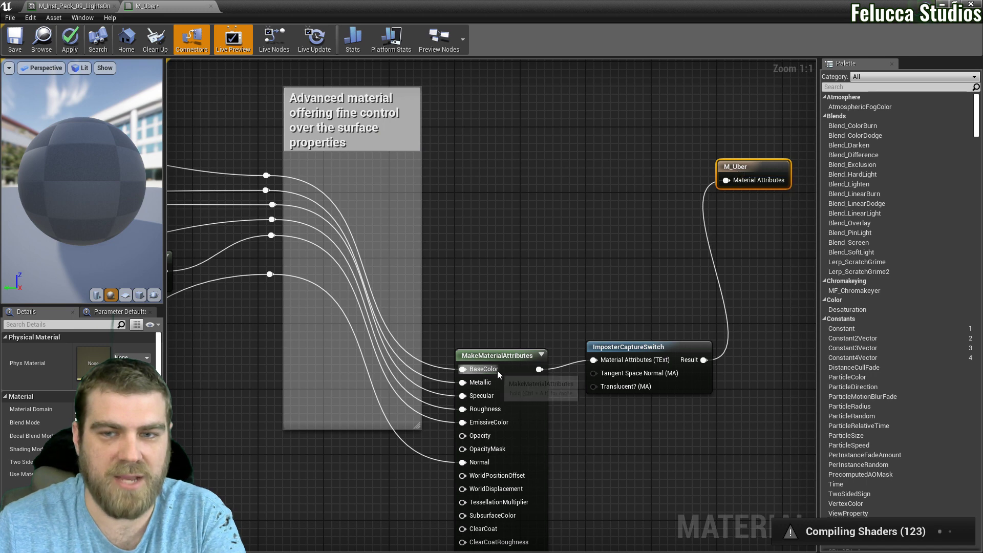
pyautogui.moveTo(501, 357); pyautogui.dragTo(370, 168)
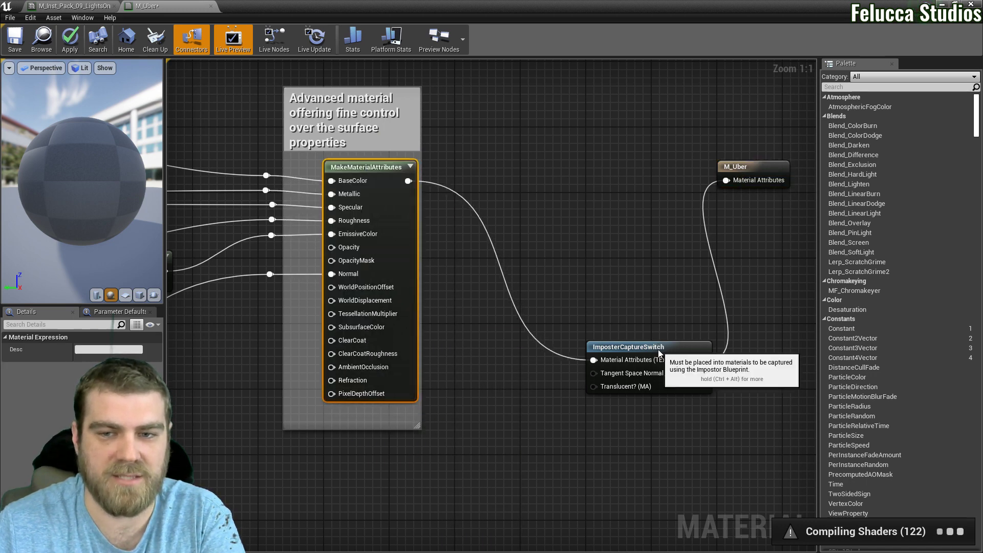
pyautogui.moveTo(659, 353); pyautogui.dragTo(528, 175)
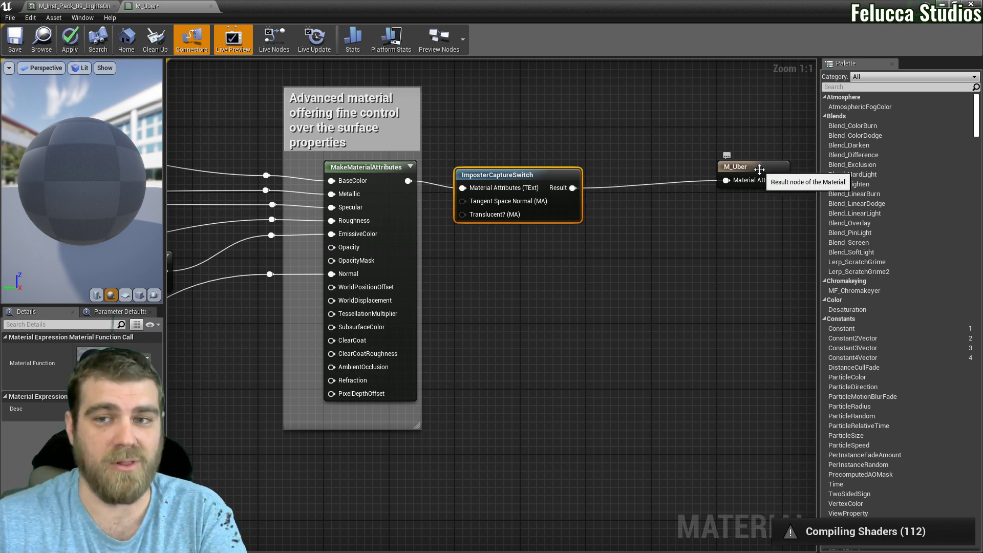
pyautogui.moveTo(754, 167); pyautogui.dragTo(629, 173)
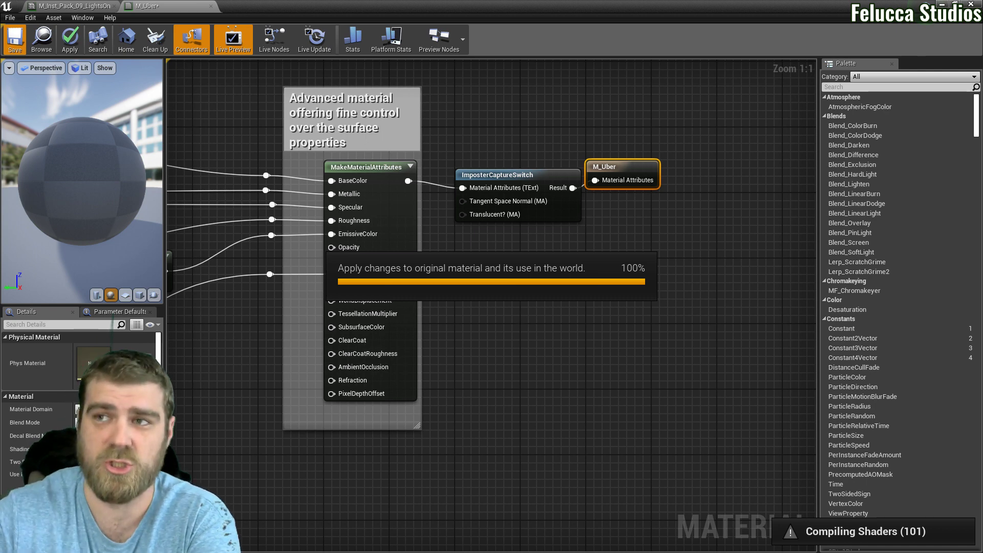
# Bring the CPU usage monitor into view over the graph and return to the Generate_Impostor_Map level.
pyautogui.moveTo(982, 40); pyautogui.dragTo(768, 162)
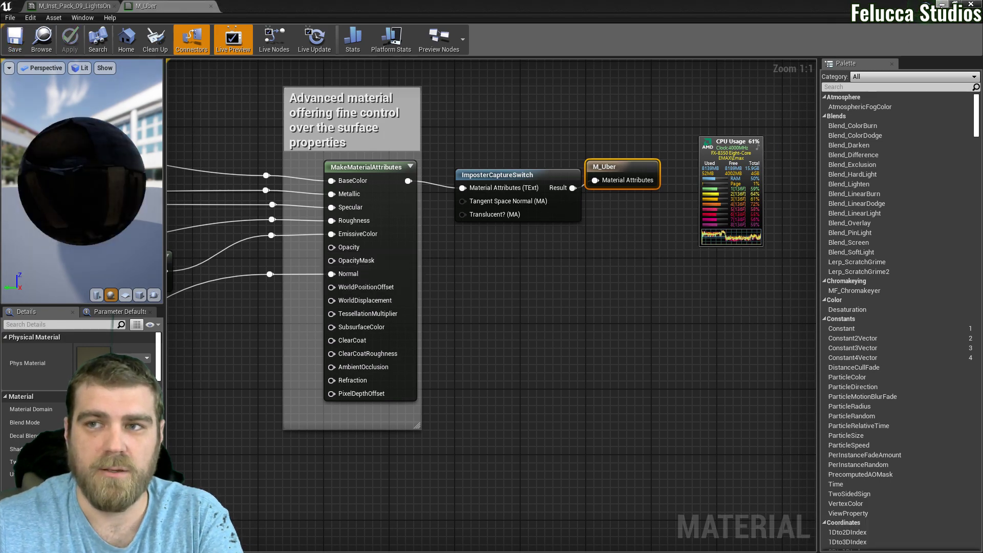
pyautogui.click(941, 5)
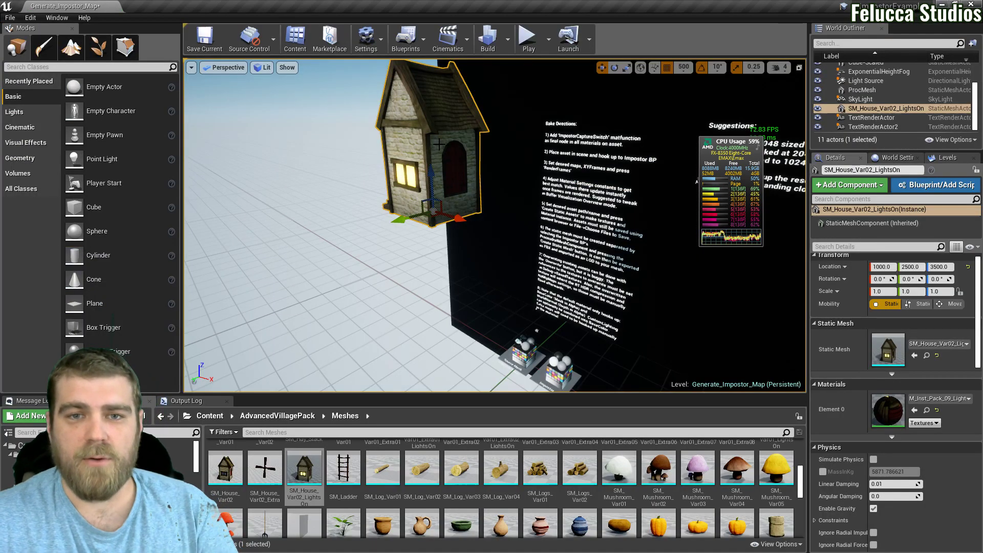
# Assign SM_House_Var02_LightsOn as the Static Mesh Actor of BP_Generate_ImposterSprites and clear its render targets.
pyautogui.moveTo(497, 290); pyautogui.dragTo(523, 340, button='right')
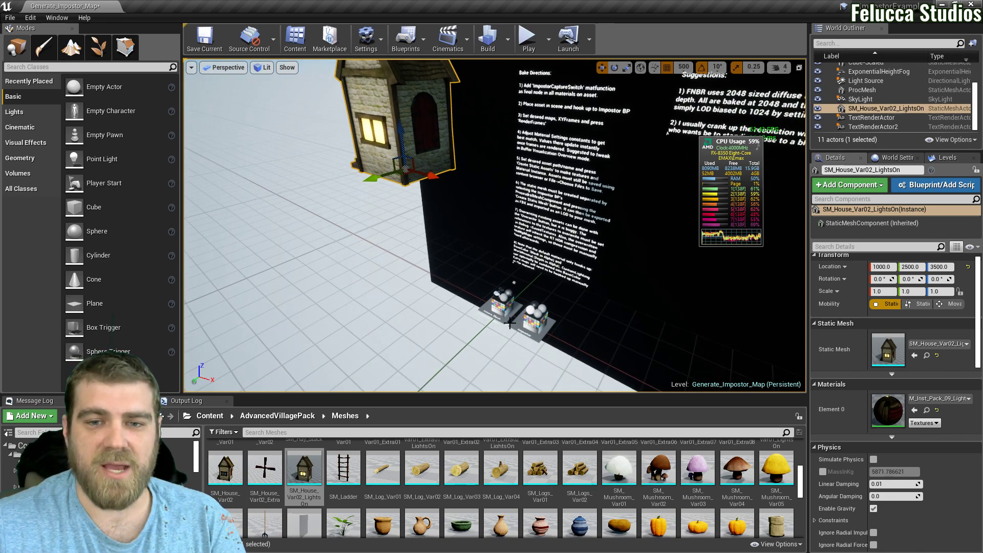
pyautogui.click(538, 323)
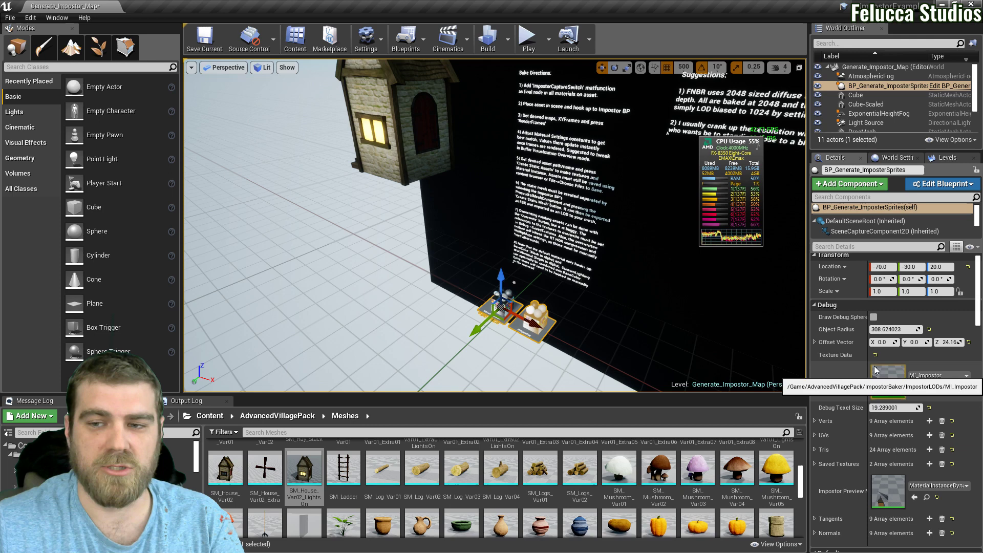
pyautogui.scroll(-3, 889, 375)
pyautogui.scroll(-9, 889, 376)
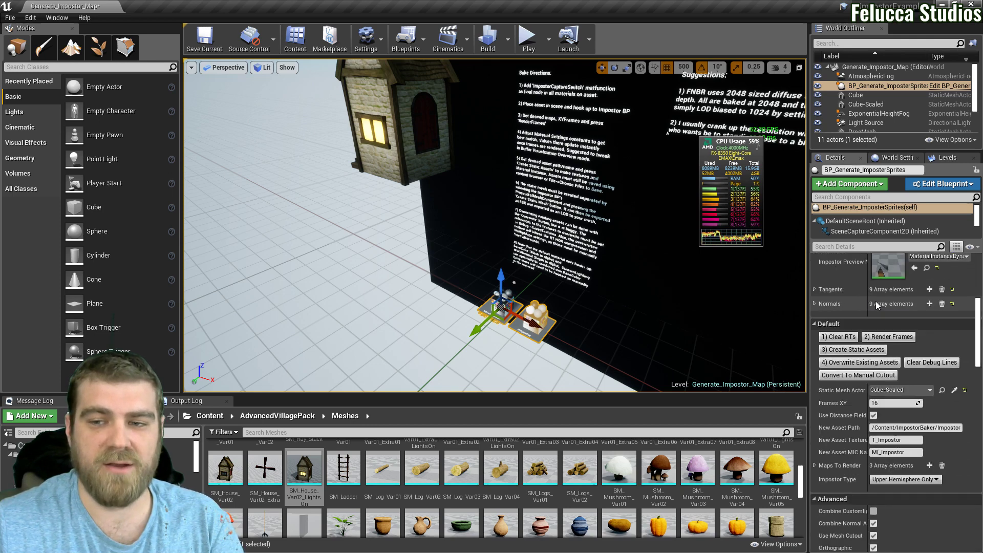
pyautogui.scroll(-1, 888, 353)
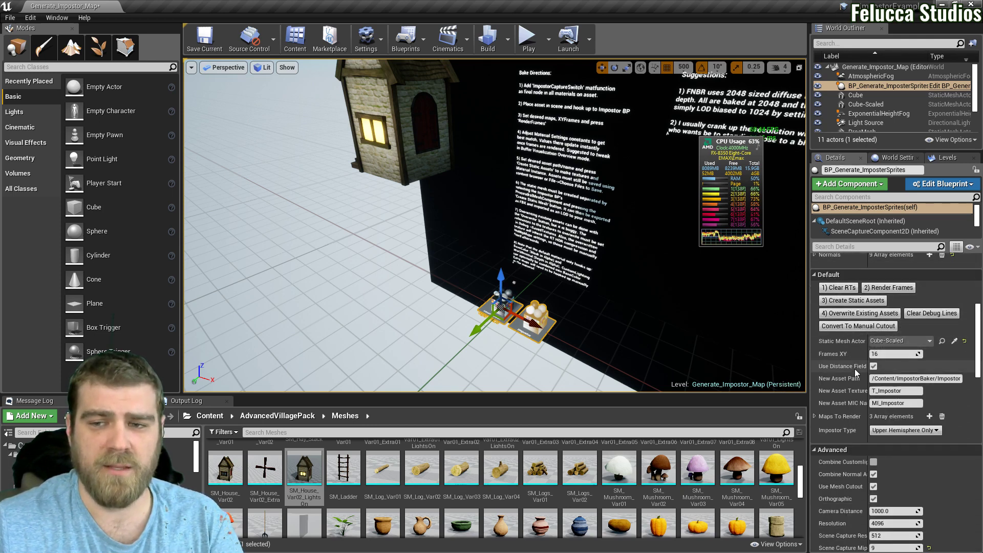
pyautogui.click(891, 341)
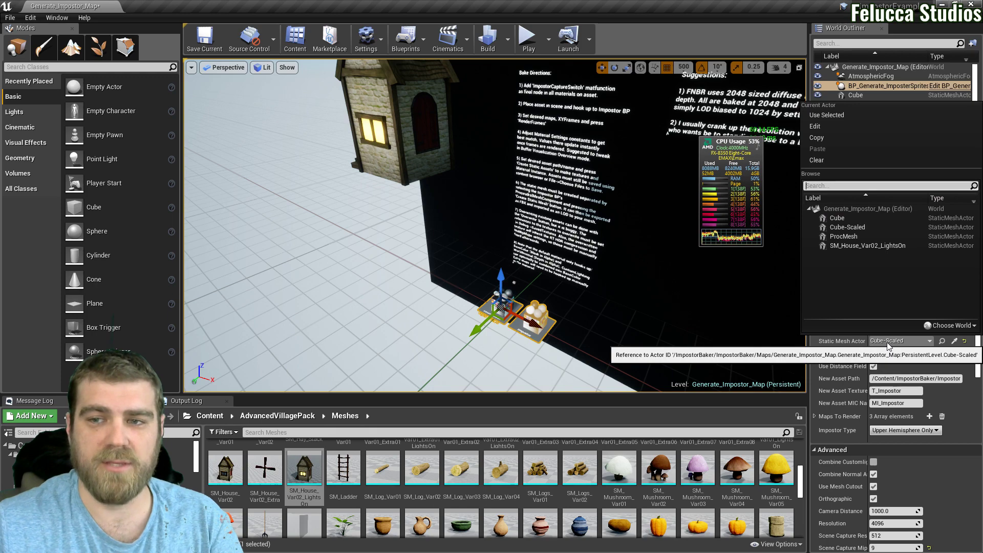
pyautogui.click(853, 246)
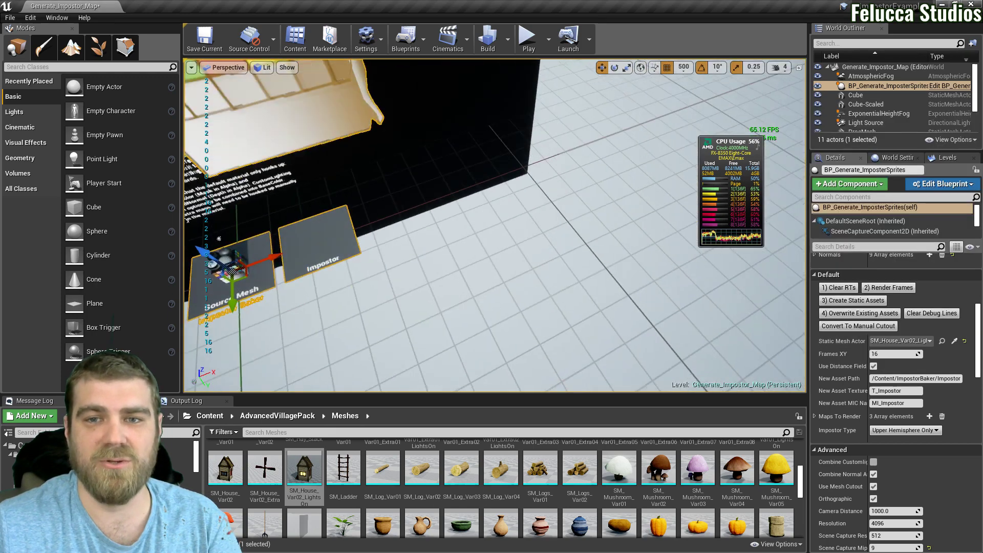
pyautogui.moveTo(494, 226); pyautogui.dragTo(407, 192, button='right')
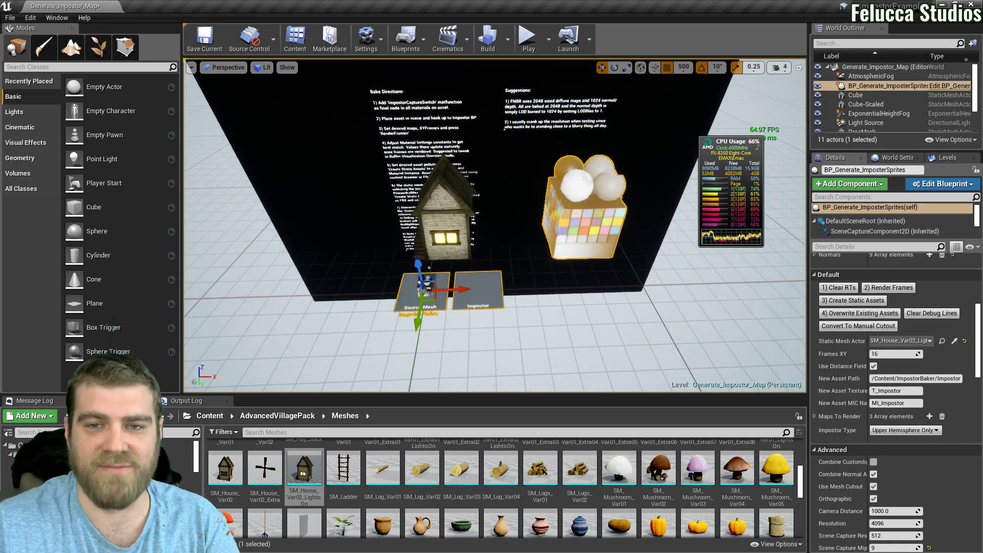
pyautogui.click(845, 288)
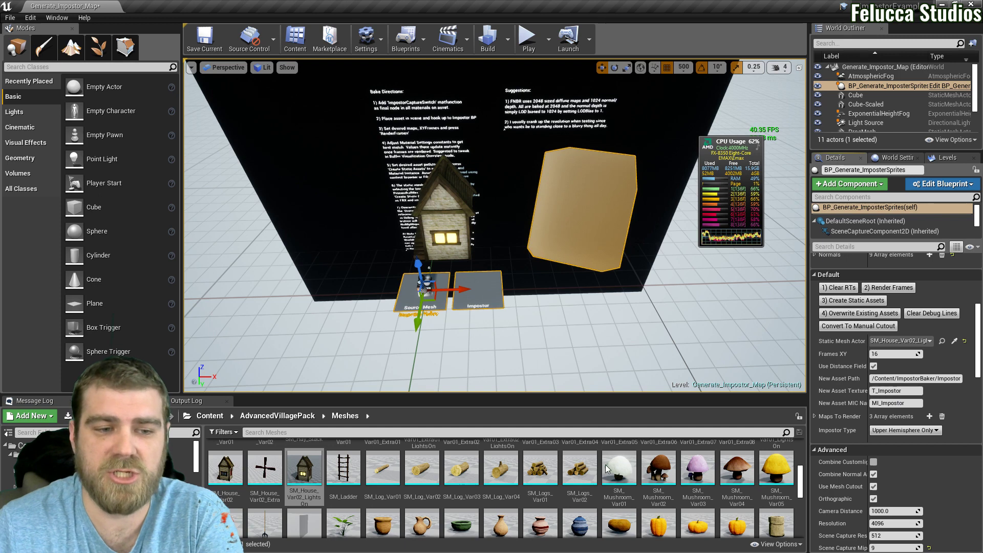
# Name the new material instance MI_ImpostorDemo and set the new texture name to T_ImpostorDemo.
pyautogui.click(893, 378)
pyautogui.click(888, 403)
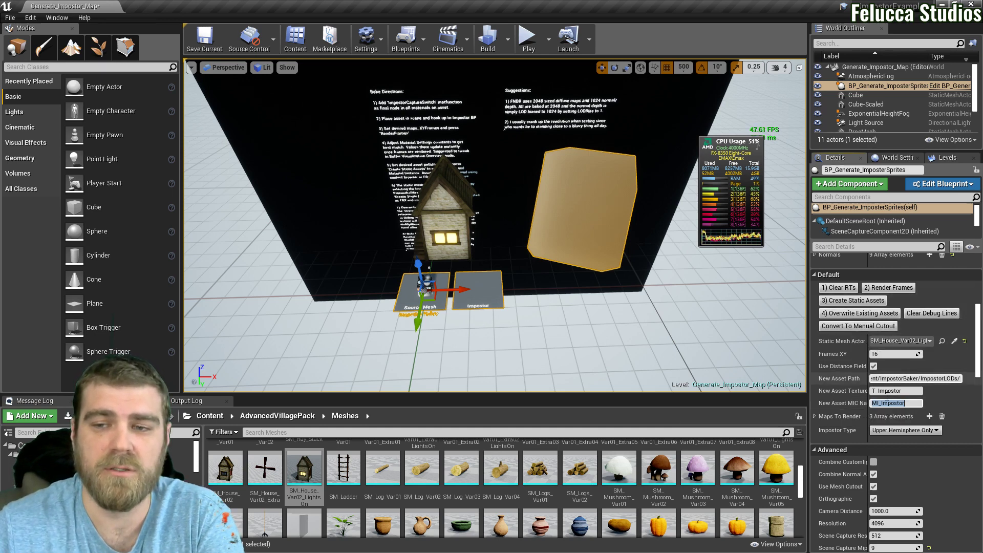
pyautogui.click(913, 403)
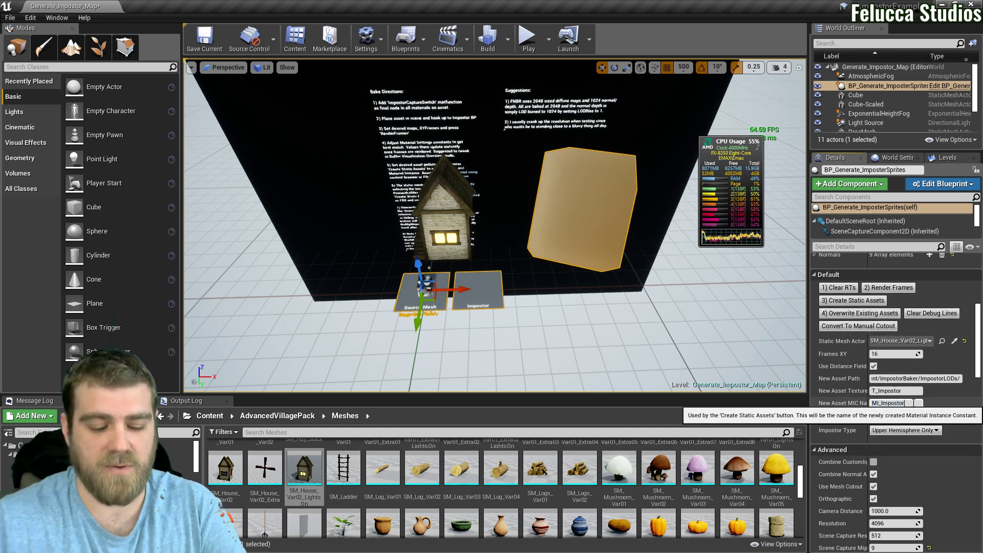
pyautogui.write('Demo')
pyautogui.click(906, 390)
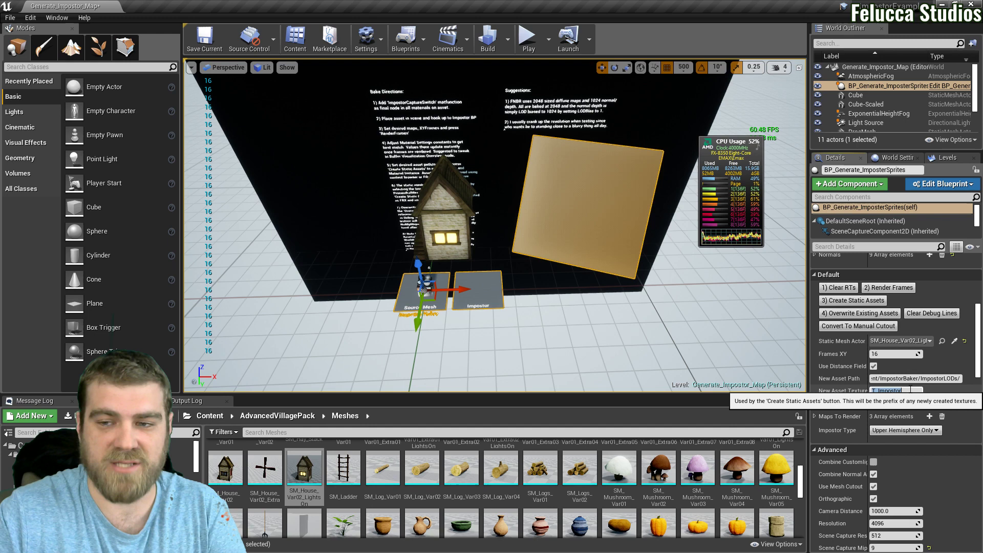
pyautogui.write('D')
pyautogui.hotkey('ctrl', 'z')
pyautogui.click(910, 390)
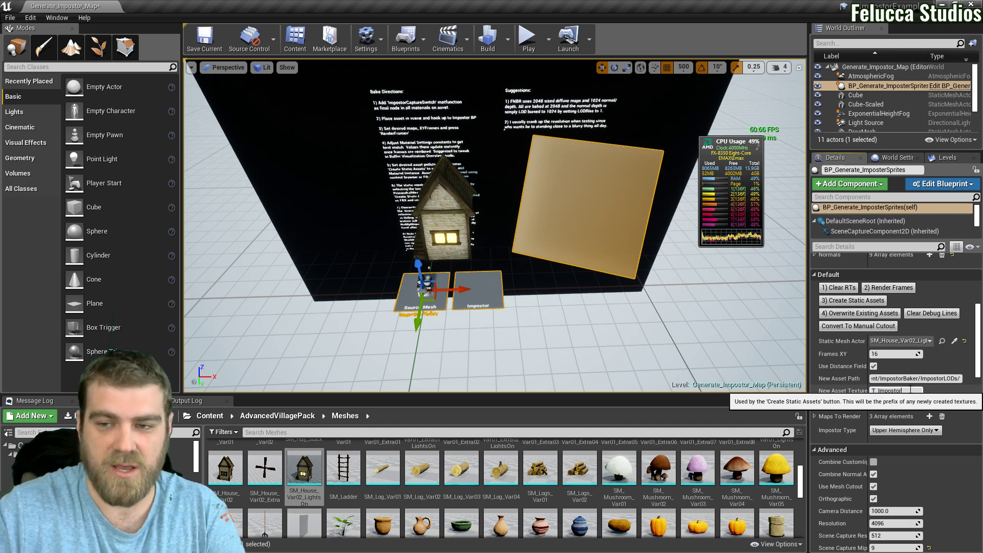
pyautogui.write('Demo')
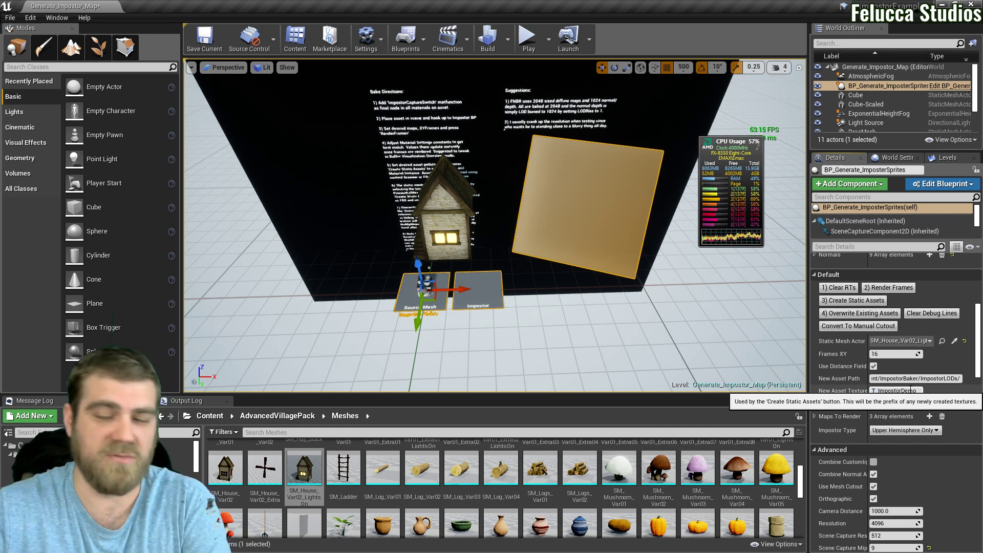
# Render the impostor frames for the house, and move the CPU usage monitor out of the viewport onto the World Outliner.
pyautogui.click(853, 302)
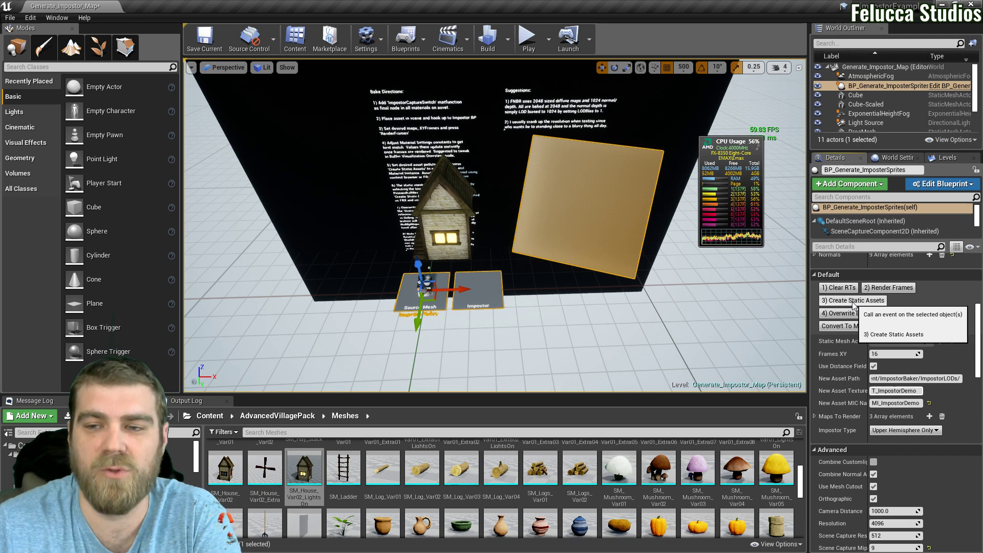
pyautogui.click(882, 291)
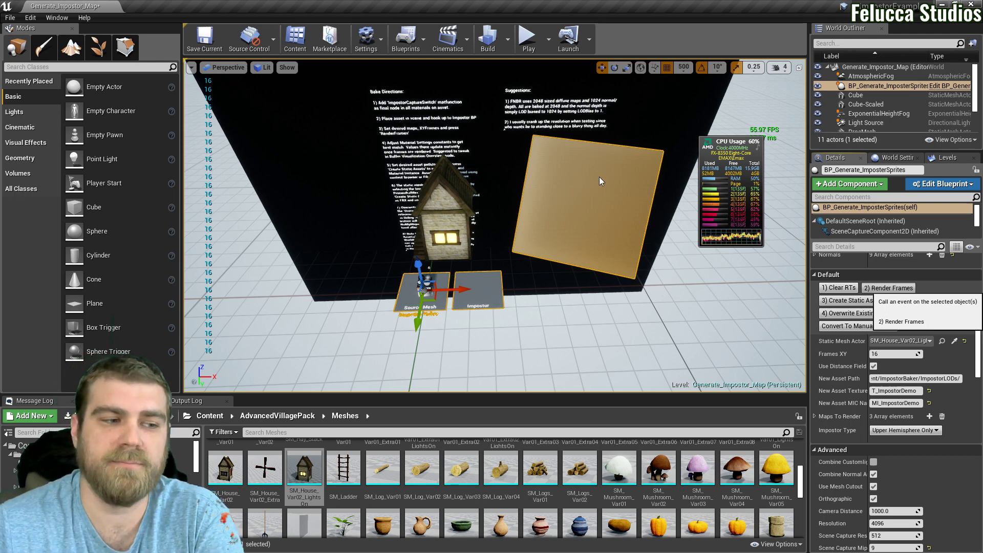
pyautogui.moveTo(770, 162)
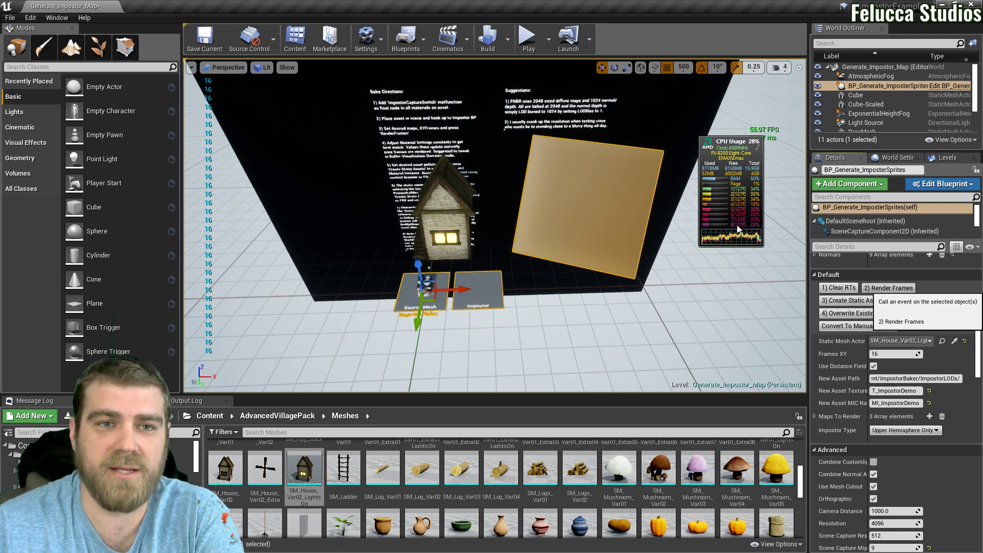
pyautogui.moveTo(703, 200)
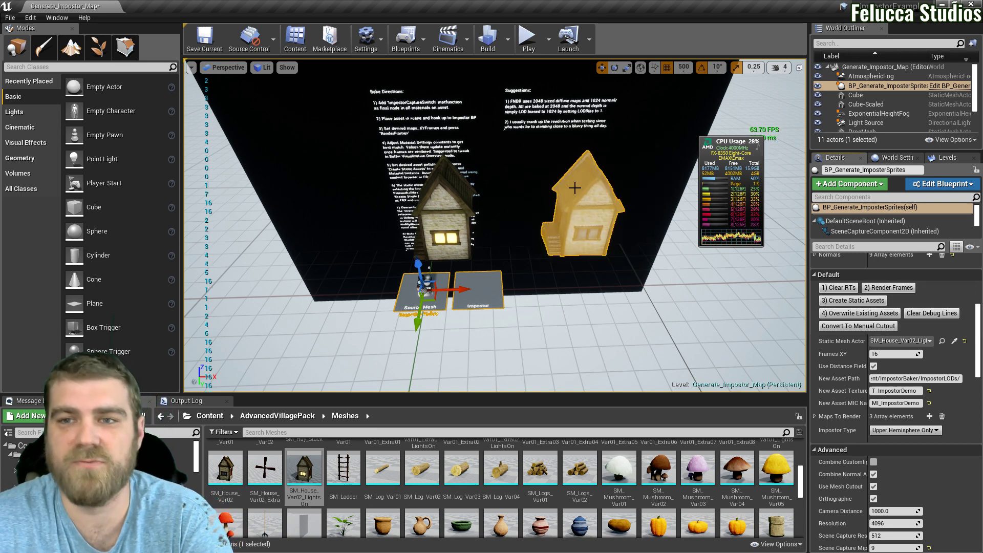
pyautogui.moveTo(756, 182)
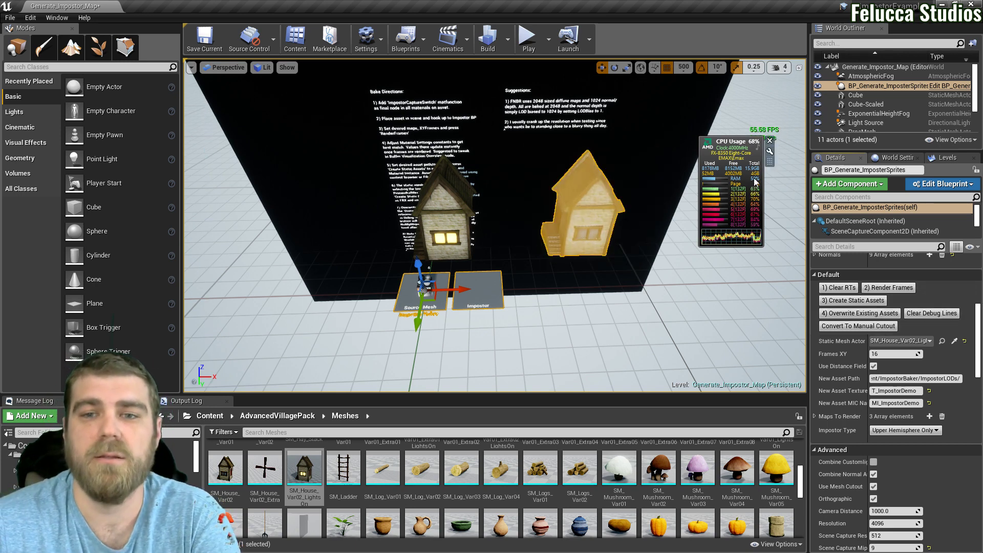
pyautogui.moveTo(755, 182); pyautogui.dragTo(975, 45)
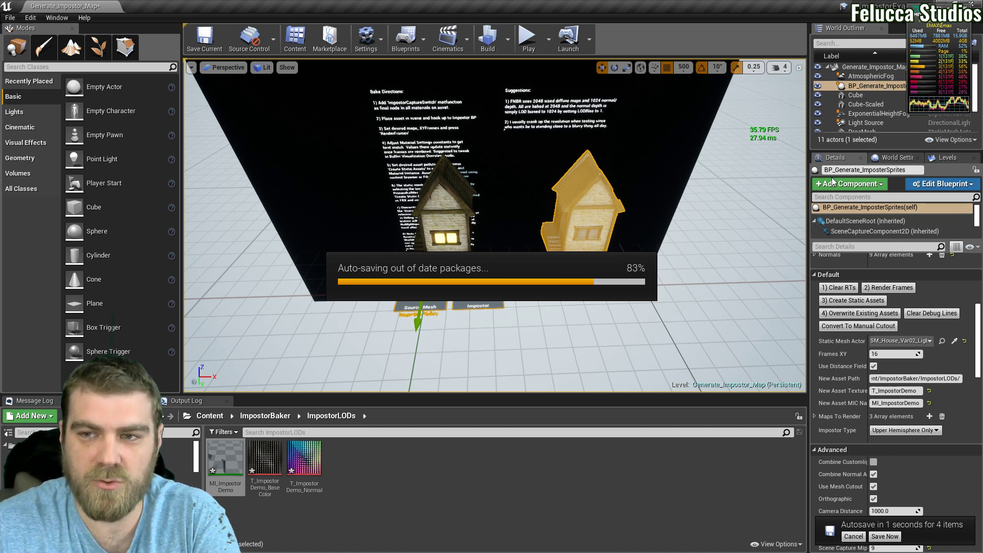
# Create a static mesh named ProcMesh in the Content/Meshes folder from the blueprint's ProceduralMesh component.
pyautogui.scroll(-1, 978, 220)
pyautogui.scroll(-1, 978, 220)
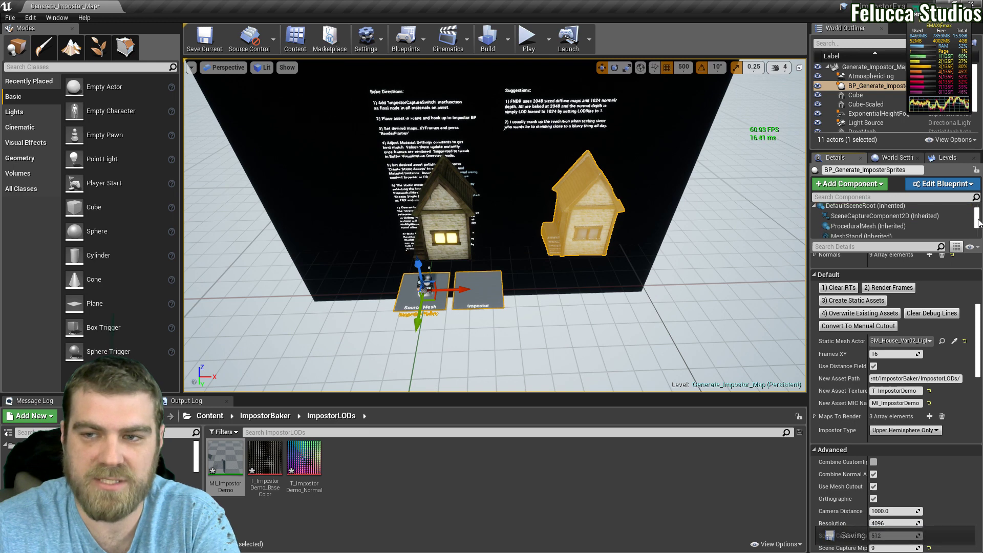
pyautogui.click(860, 213)
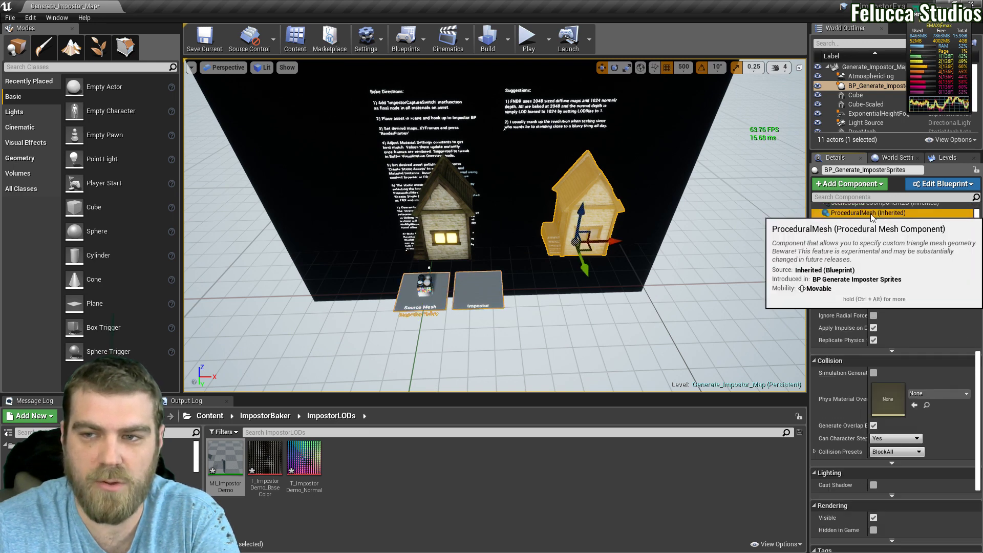
pyautogui.scroll(4, 922, 307)
pyautogui.scroll(2, 916, 303)
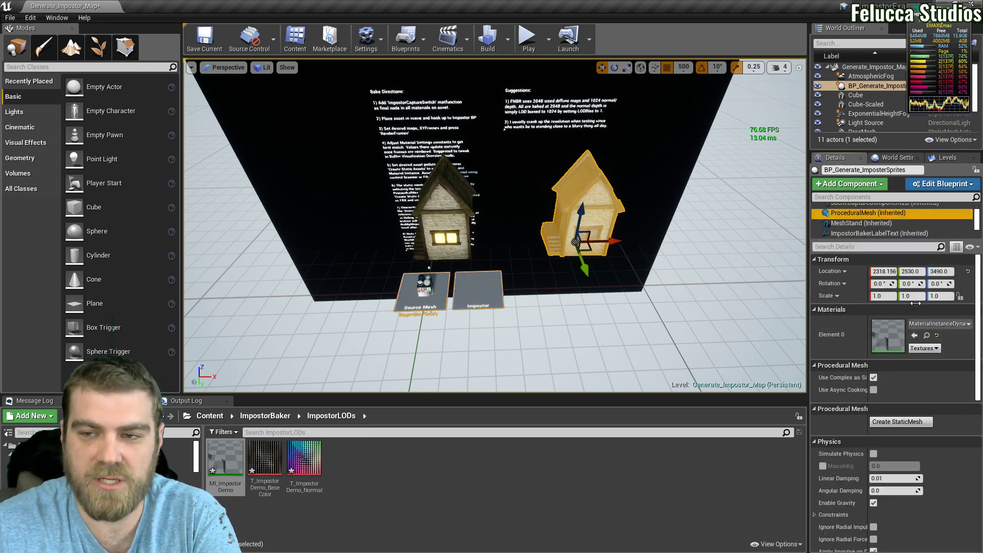
pyautogui.click(898, 422)
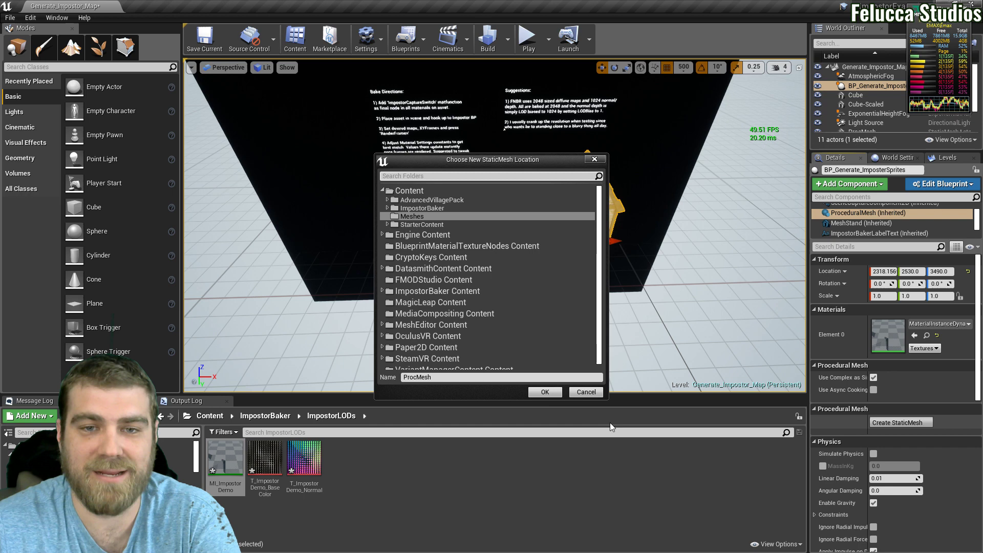
pyautogui.click(544, 392)
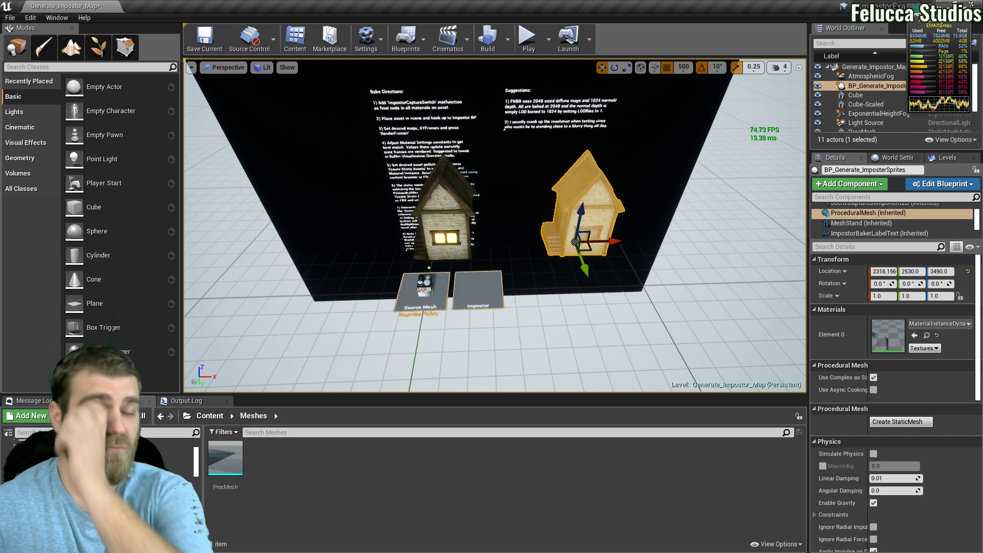
# Start exporting the ProcMesh static mesh as an FBX file and name the file House_01_ProcMesh.
pyautogui.moveTo(230, 460)
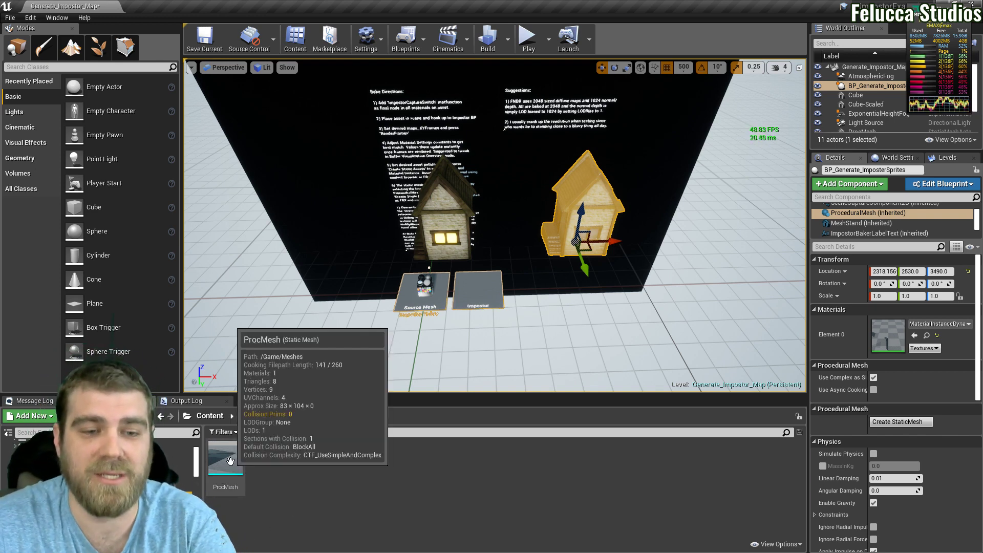
pyautogui.rightClick(233, 465)
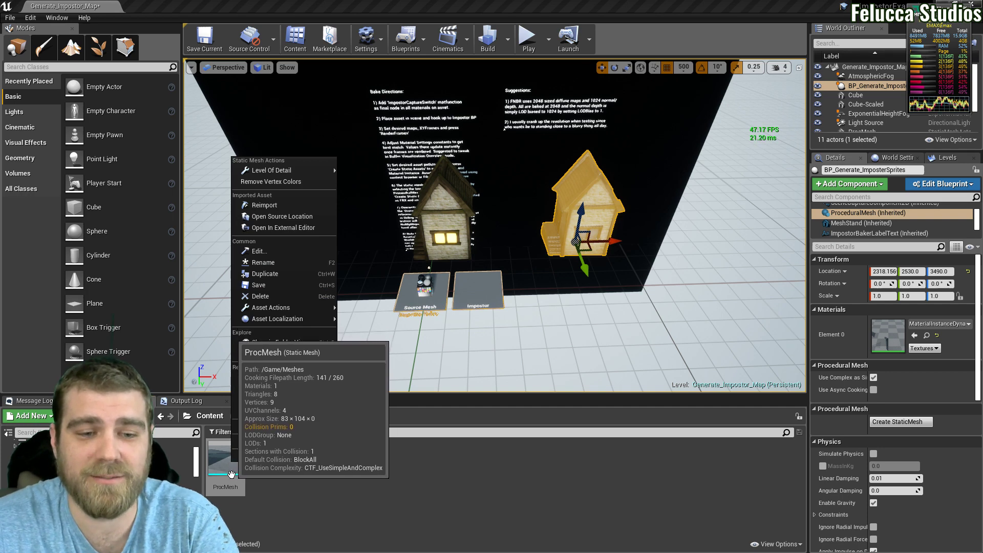
pyautogui.moveTo(293, 308)
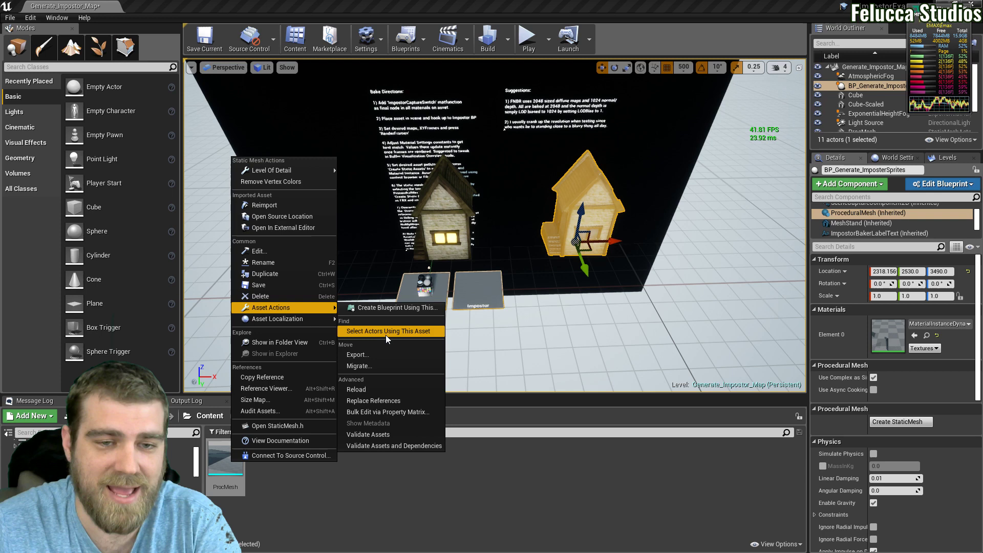
pyautogui.click(359, 355)
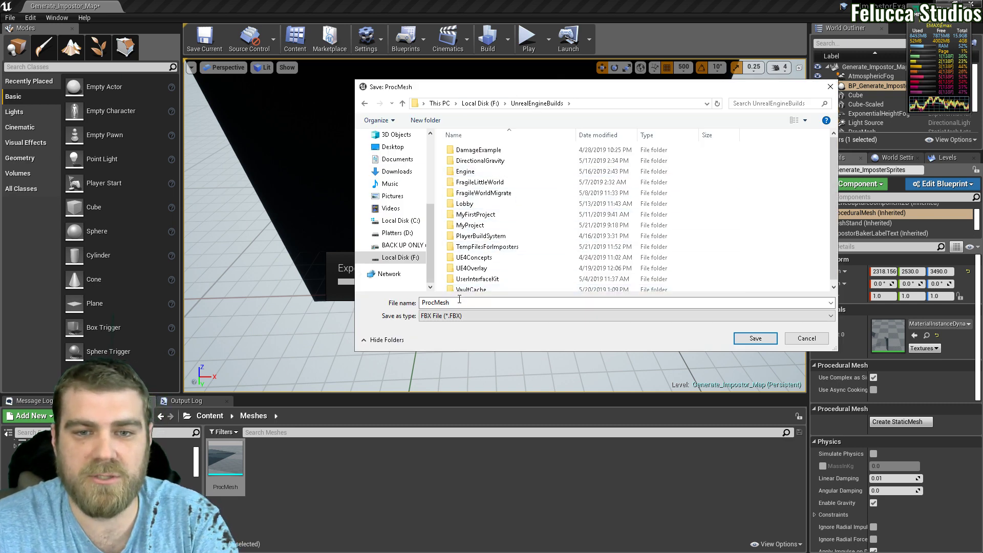
pyautogui.moveTo(455, 304); pyautogui.dragTo(404, 305)
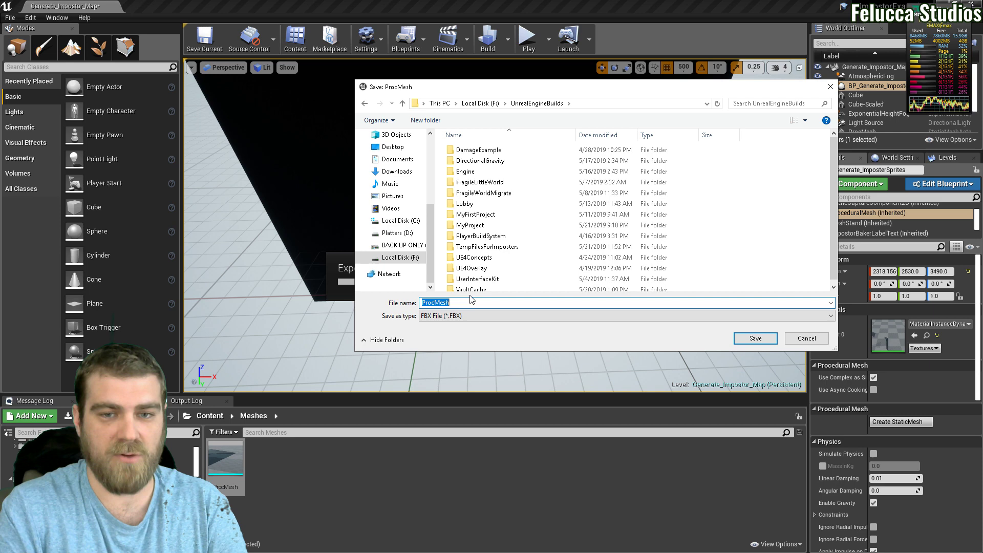
pyautogui.write('House_')
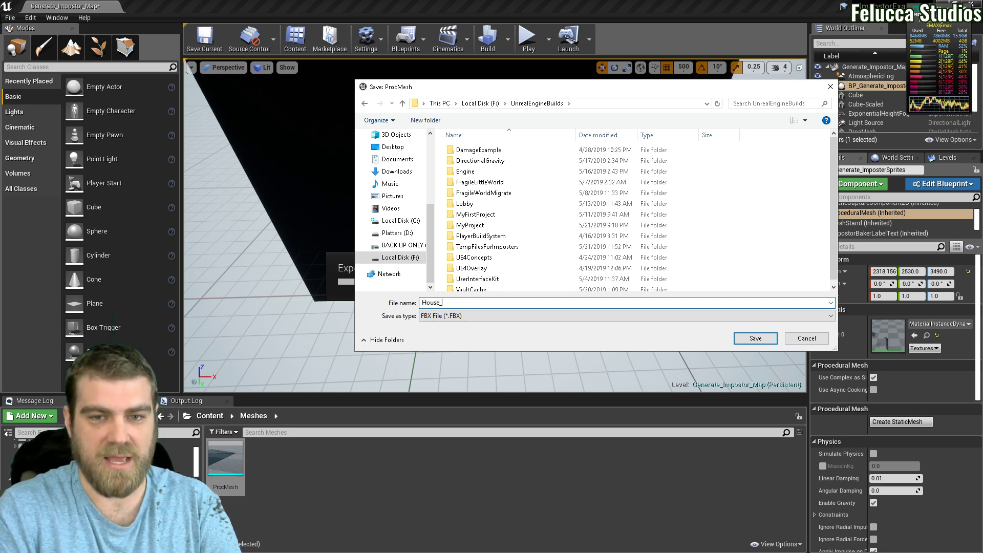
pyautogui.write('(')
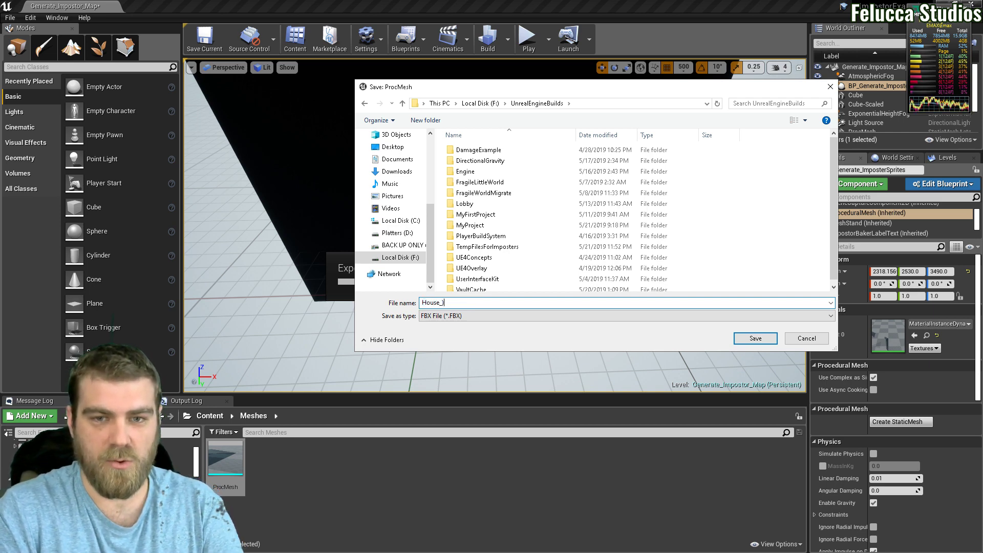
pyautogui.write('1_Por')
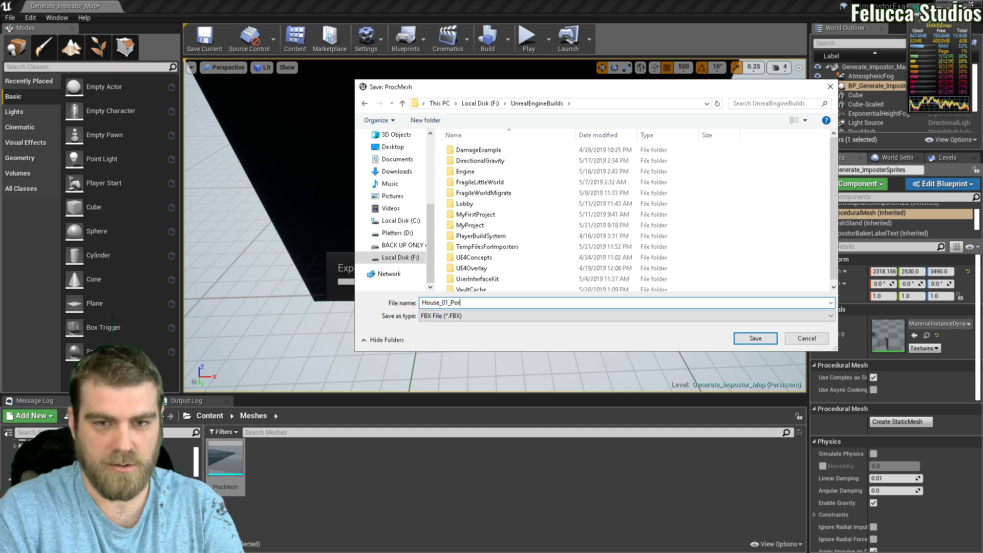
pyautogui.write('c')
pyautogui.press('BackSpace')
pyautogui.press('BackSpace')
pyautogui.press('BackSpace')
pyautogui.write('rocMesh')
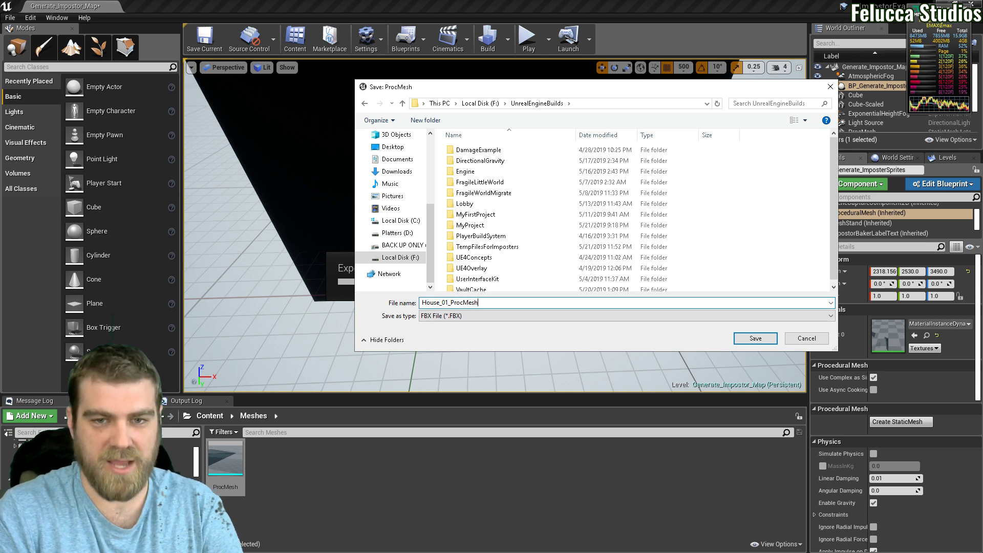
# Save the file in the TempFilesForImposters folder and export it with FBX 2018 compatibility.
pyautogui.scroll(-1, 486, 220)
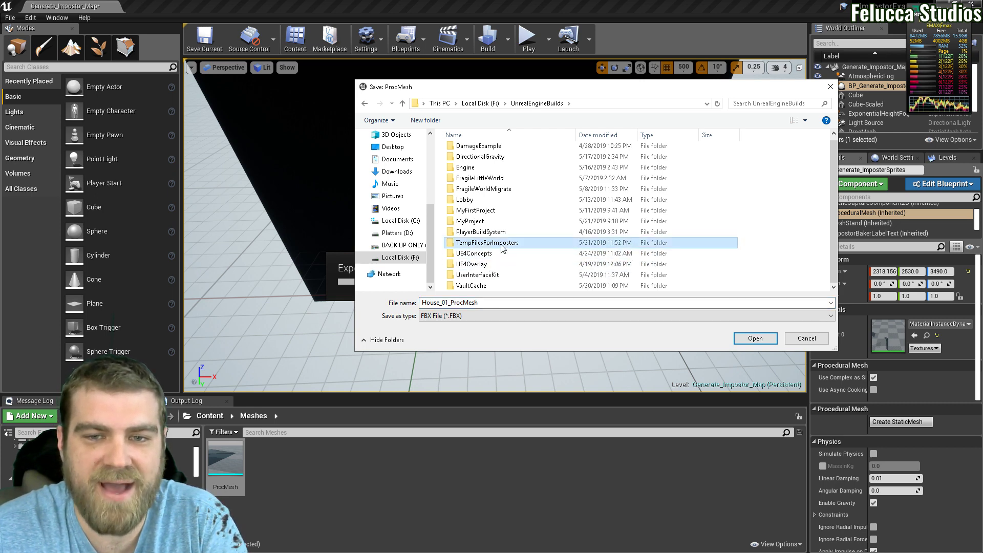
pyautogui.doubleClick(489, 244)
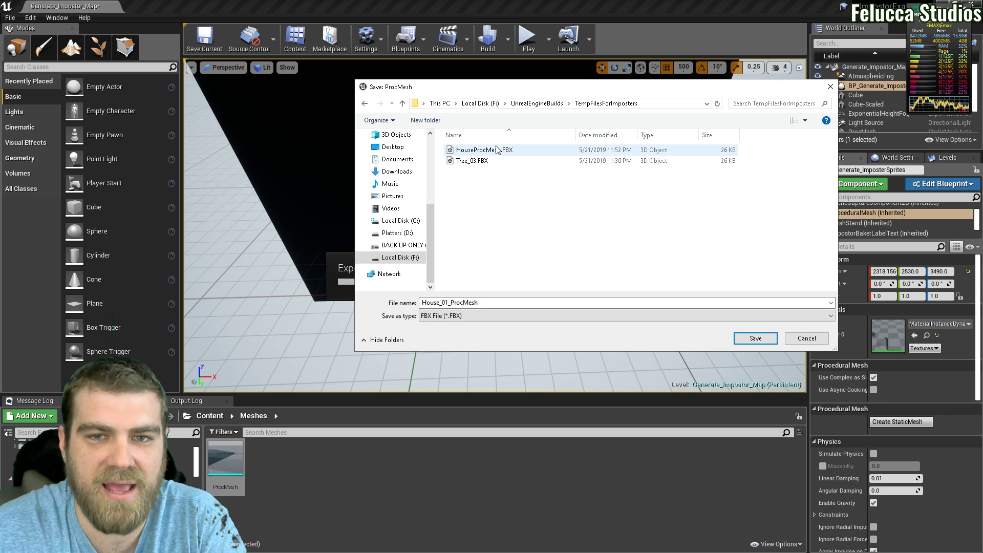
pyautogui.click(749, 340)
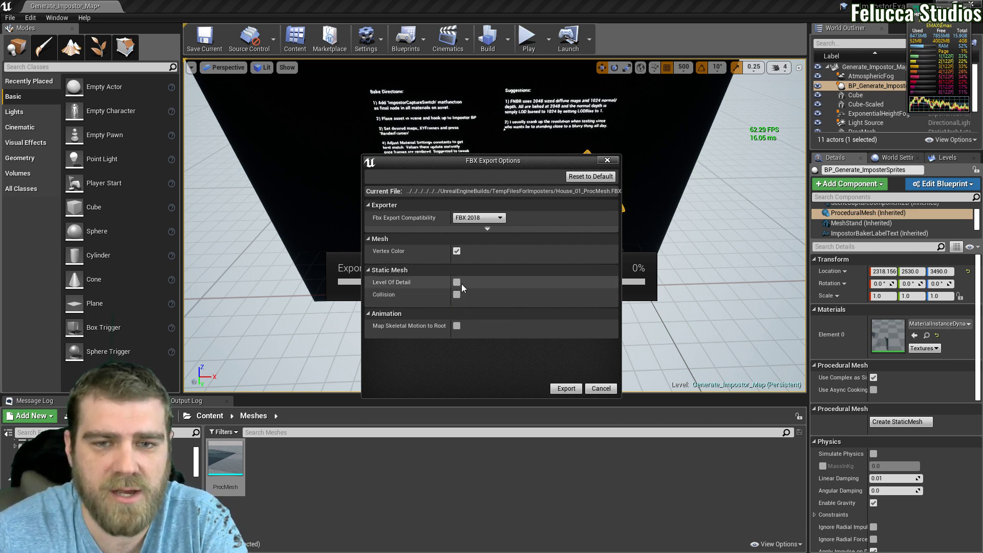
pyautogui.click(494, 218)
pyautogui.click(475, 261)
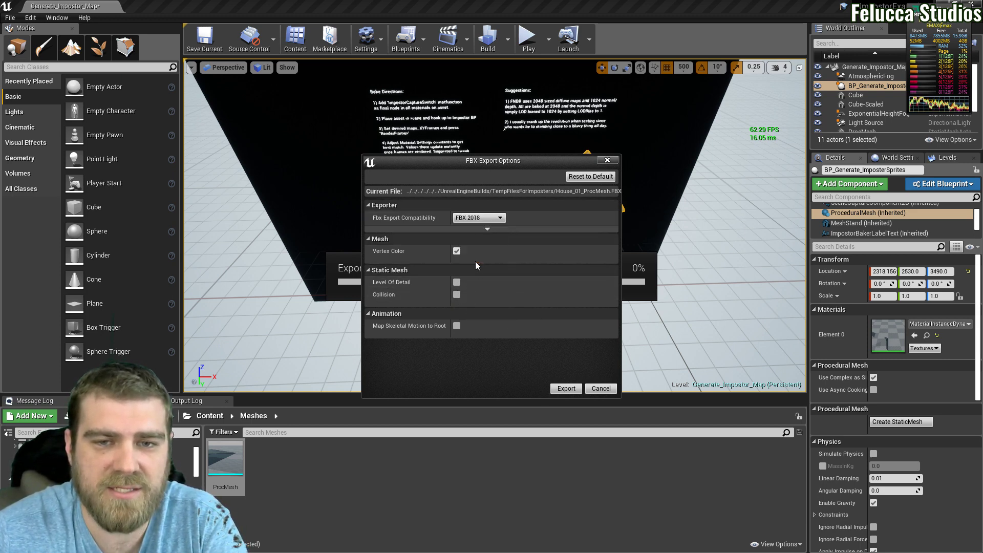
pyautogui.click(565, 389)
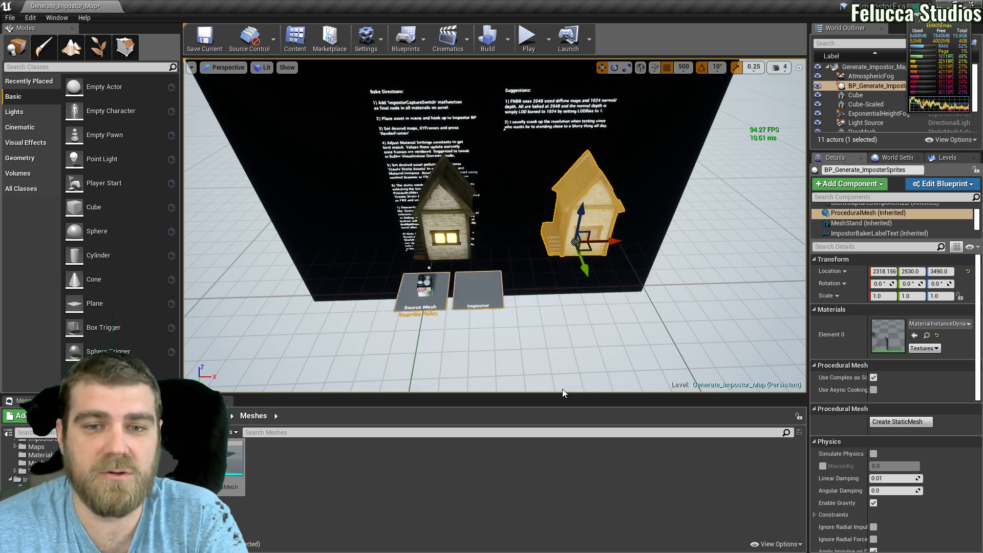
# Open the SM_House_Var02_LightsOn static mesh for editing and import House_01_ProcMesh.FBX from TempFilesForImposters as its LOD 1.
pyautogui.click(448, 229)
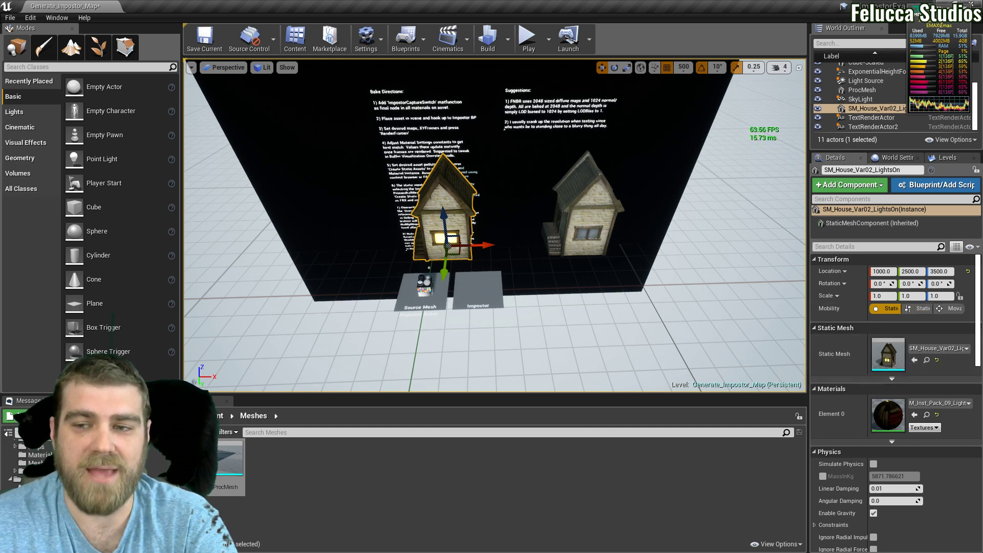
pyautogui.doubleClick(892, 358)
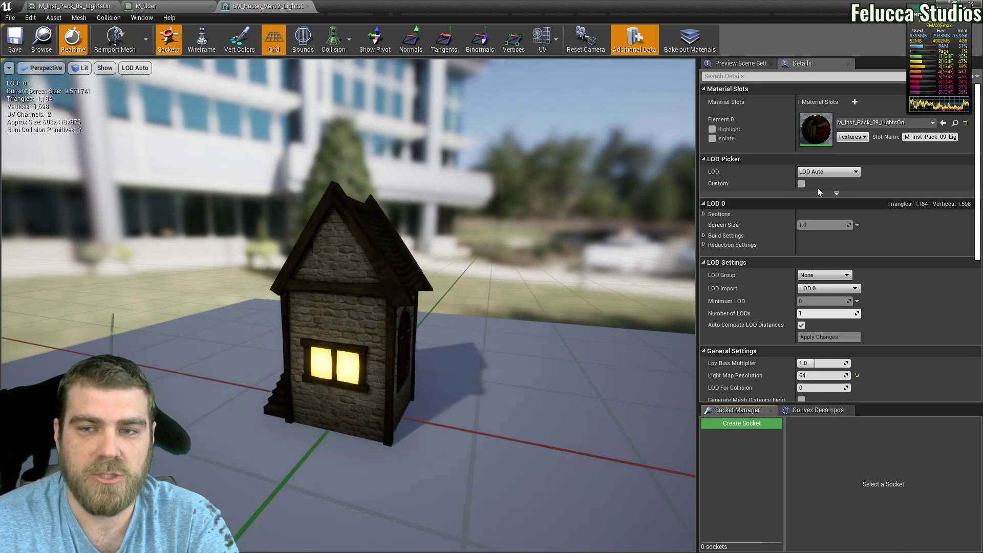
pyautogui.click(830, 288)
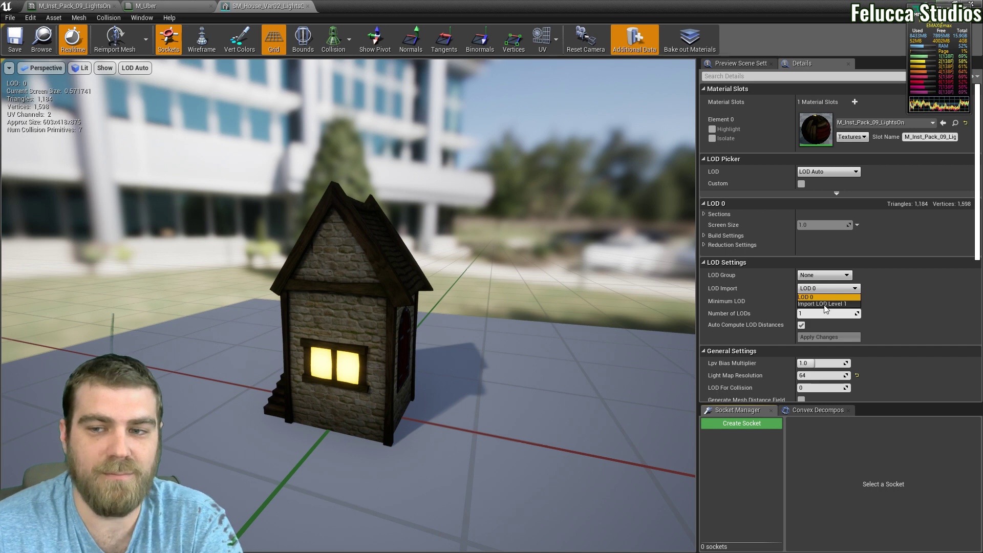
pyautogui.click(822, 303)
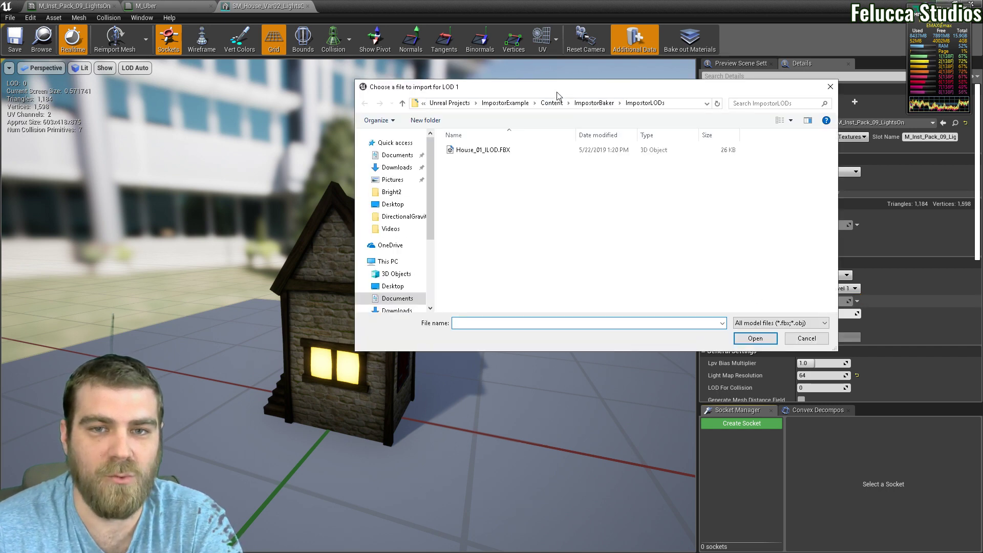
pyautogui.moveTo(574, 91); pyautogui.dragTo(525, 97)
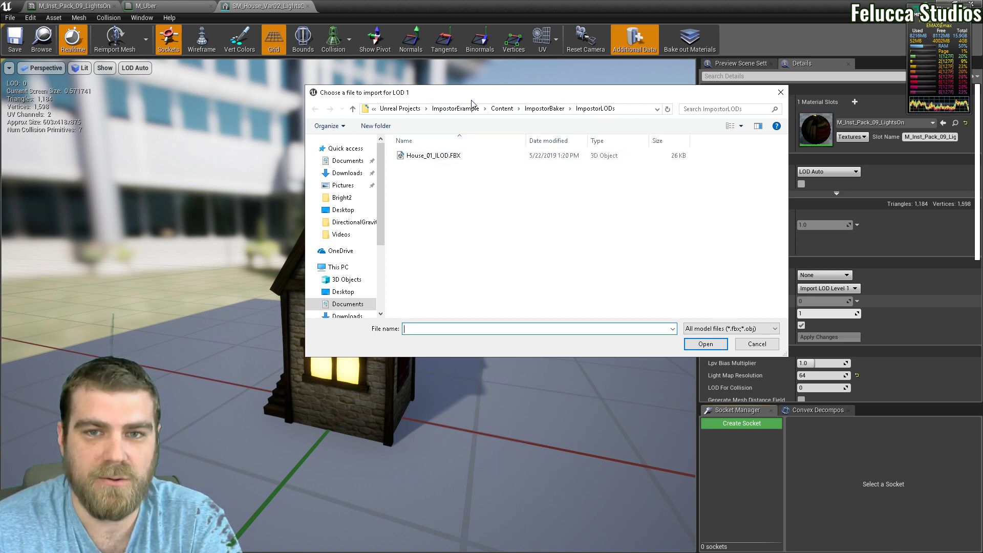
pyautogui.moveTo(486, 95); pyautogui.dragTo(0, 107)
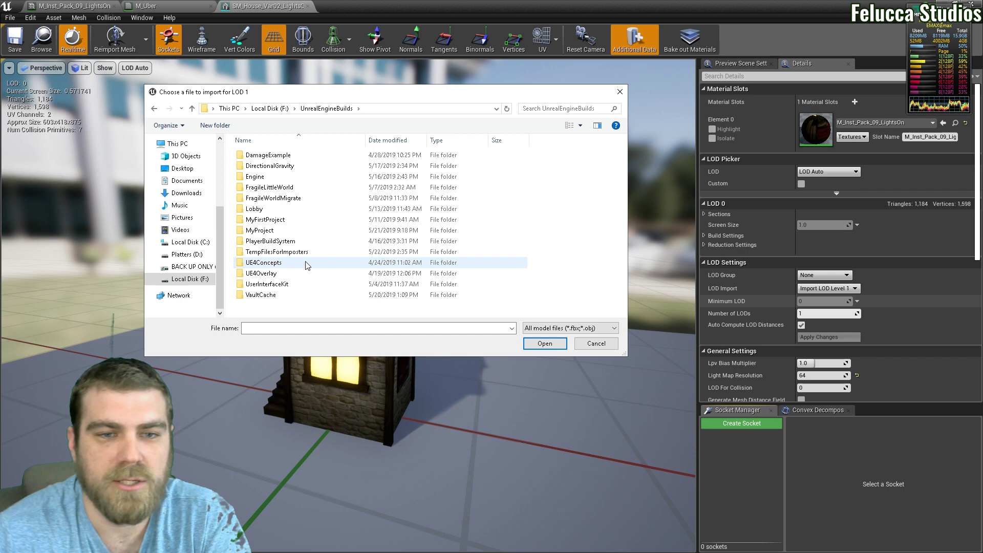
pyautogui.doubleClick(300, 252)
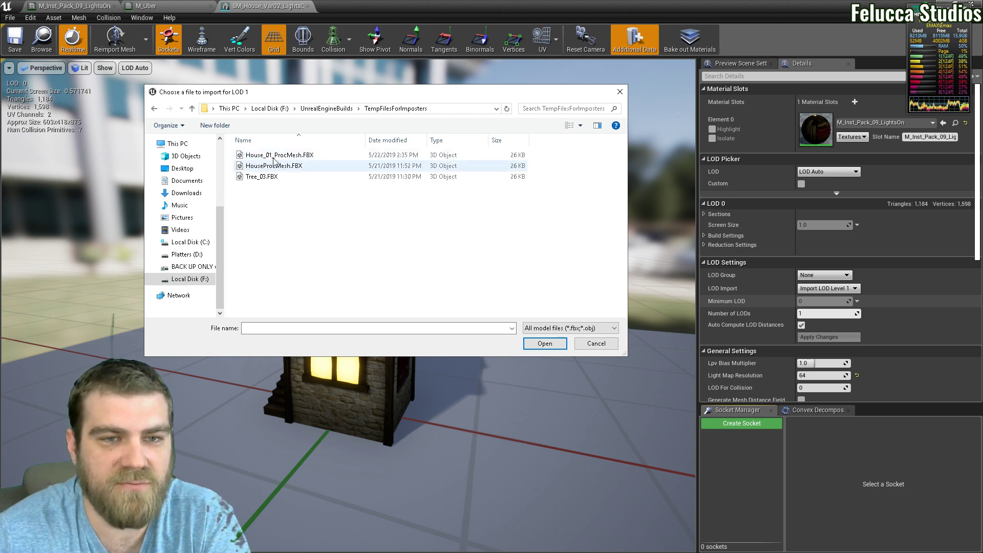
pyautogui.click(309, 156)
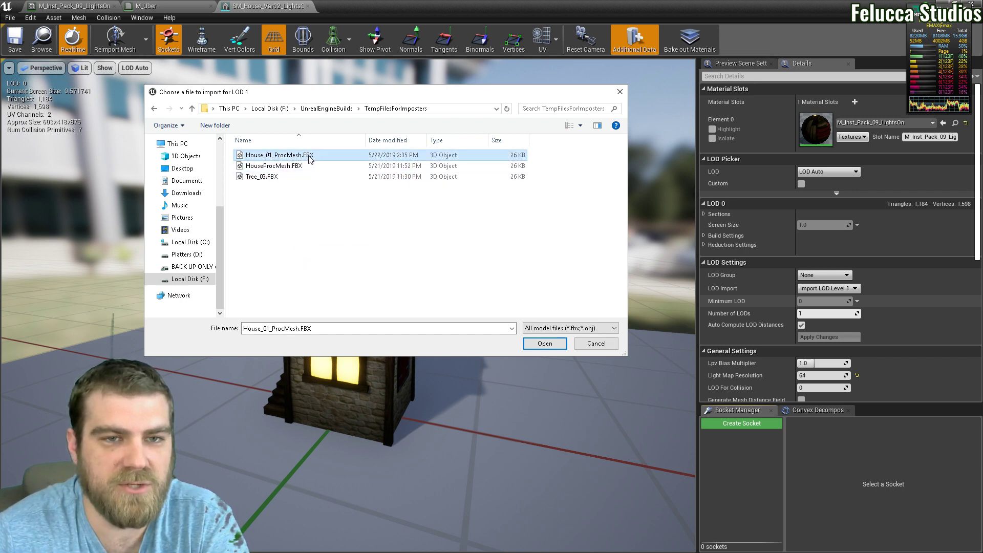
pyautogui.click(553, 343)
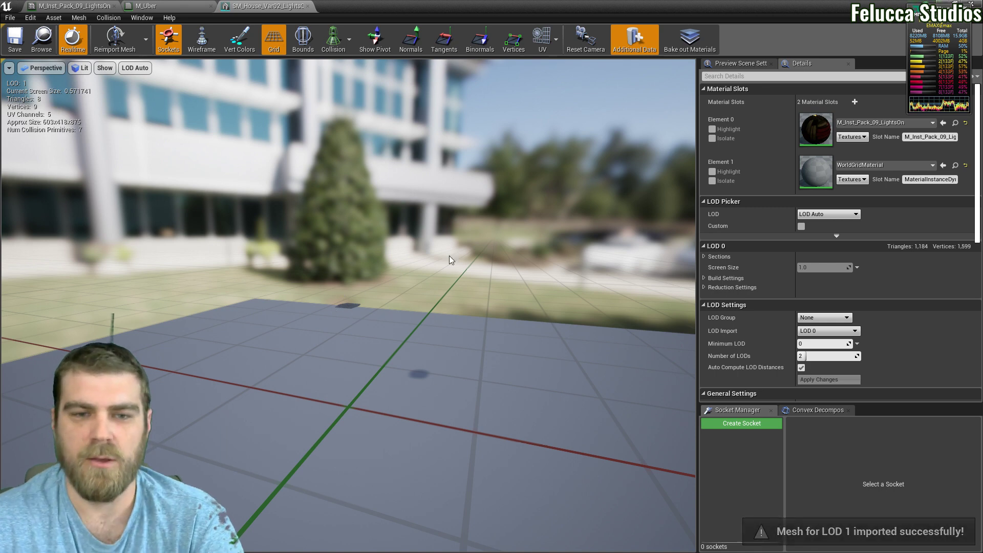
# Assign the MI_ImpostorDemo material instance to the house mesh's Element 1 material slot.
pyautogui.click(866, 166)
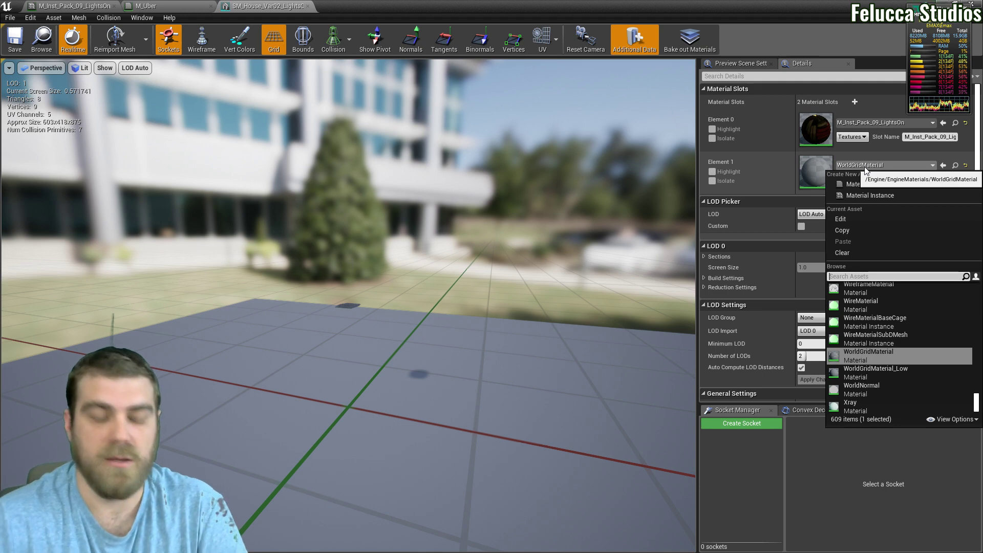
pyautogui.write('impost')
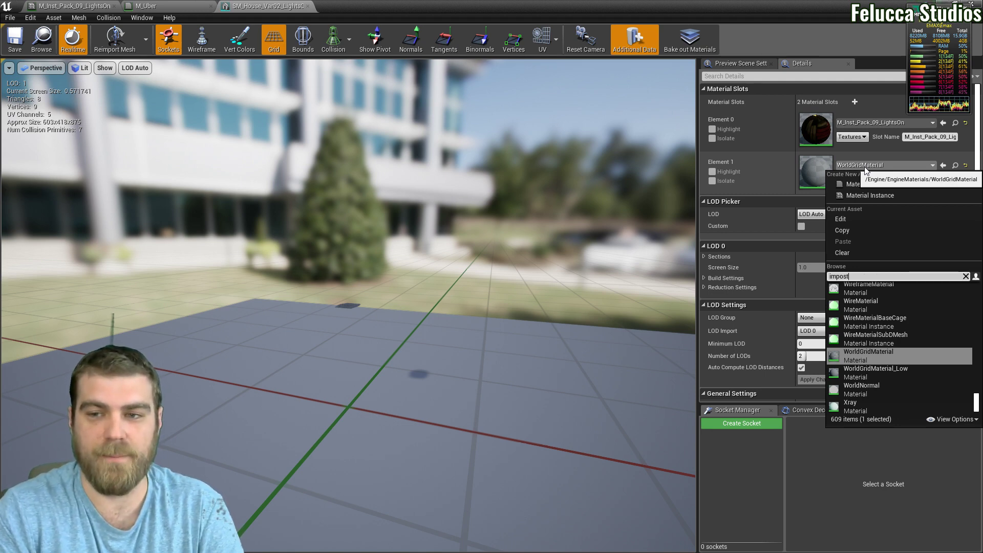
pyautogui.write('ordemo')
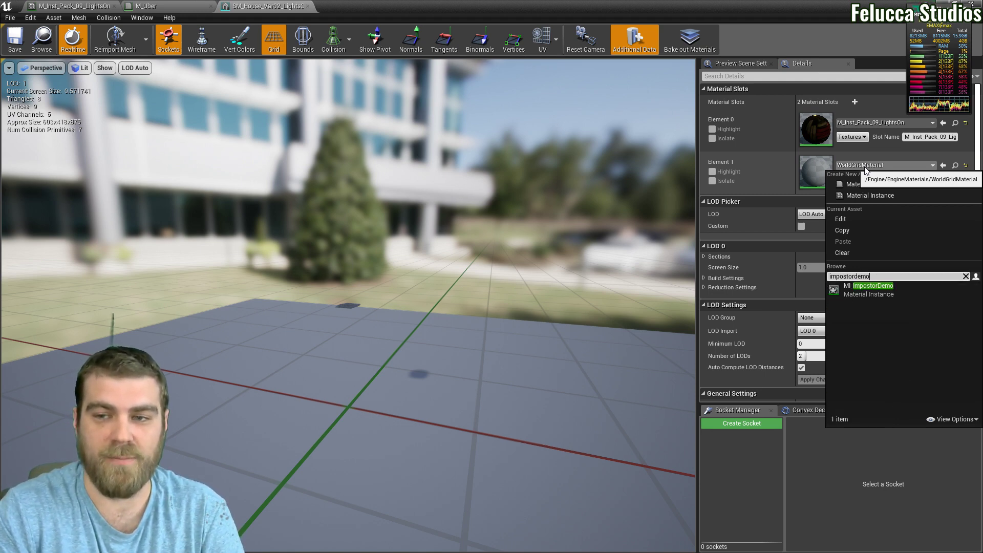
pyautogui.click(870, 289)
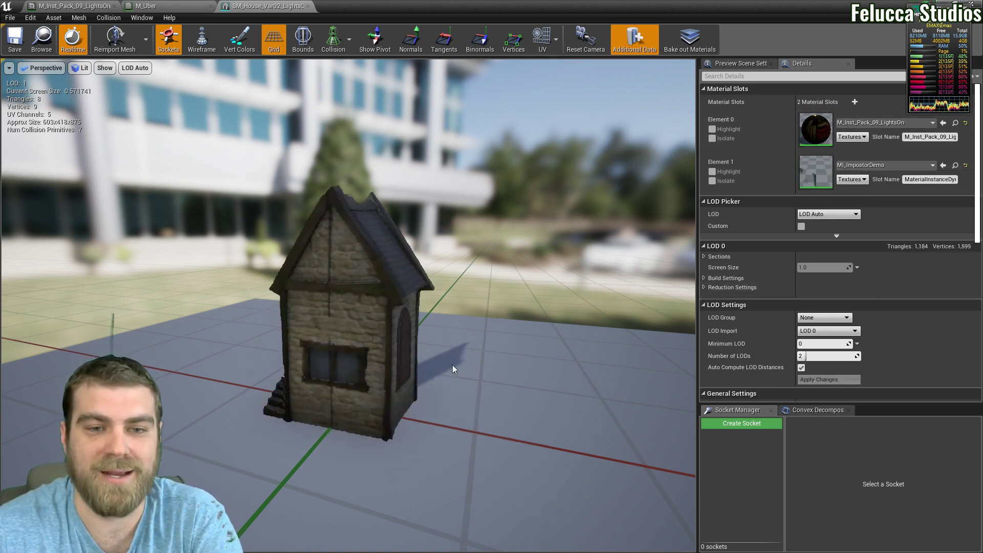
# Turn off Auto Compute LOD Distances and set the LOD 1 screen size to 0.05.
pyautogui.moveTo(504, 371); pyautogui.dragTo(435, 392, button='right')
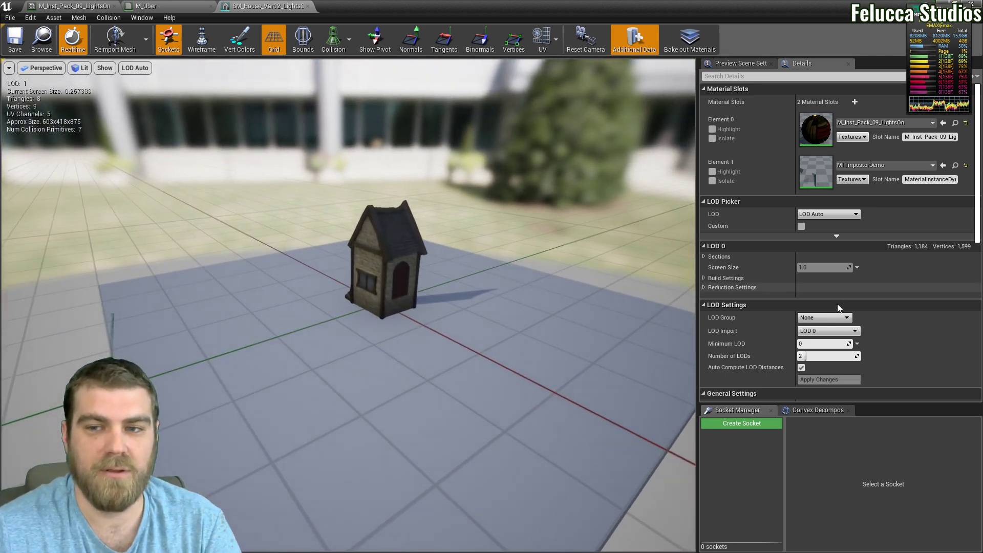
pyautogui.click(828, 214)
pyautogui.click(828, 247)
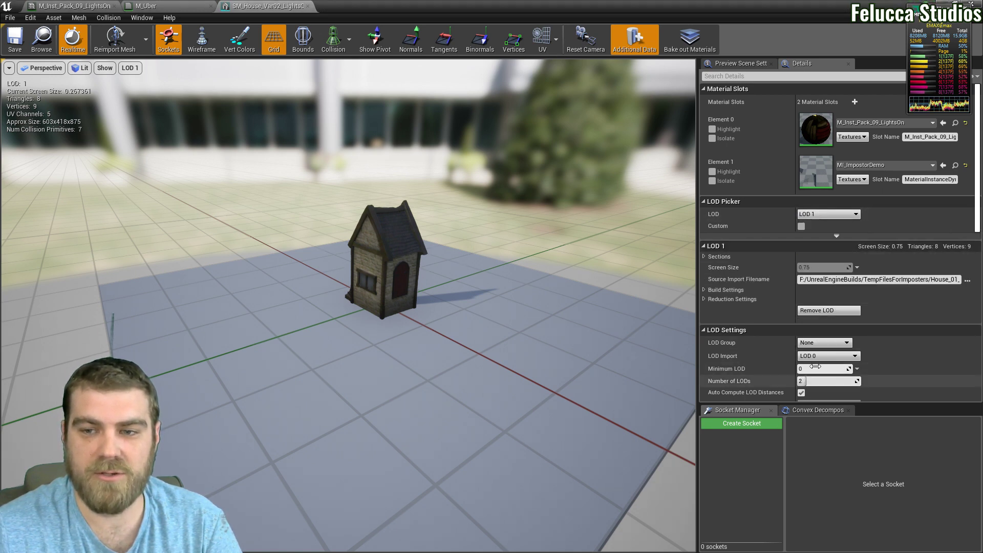
pyautogui.scroll(-3, 814, 336)
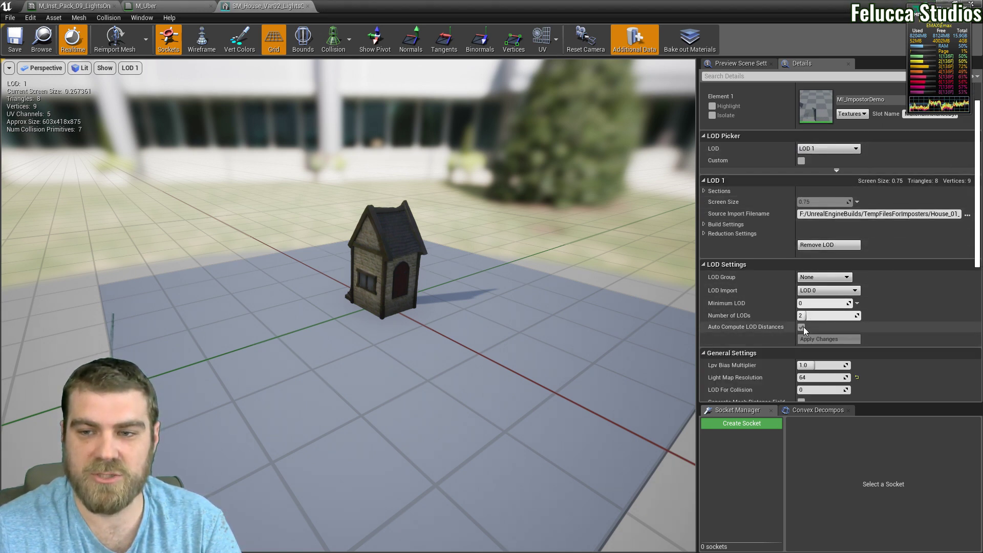
pyautogui.click(801, 327)
pyautogui.click(813, 202)
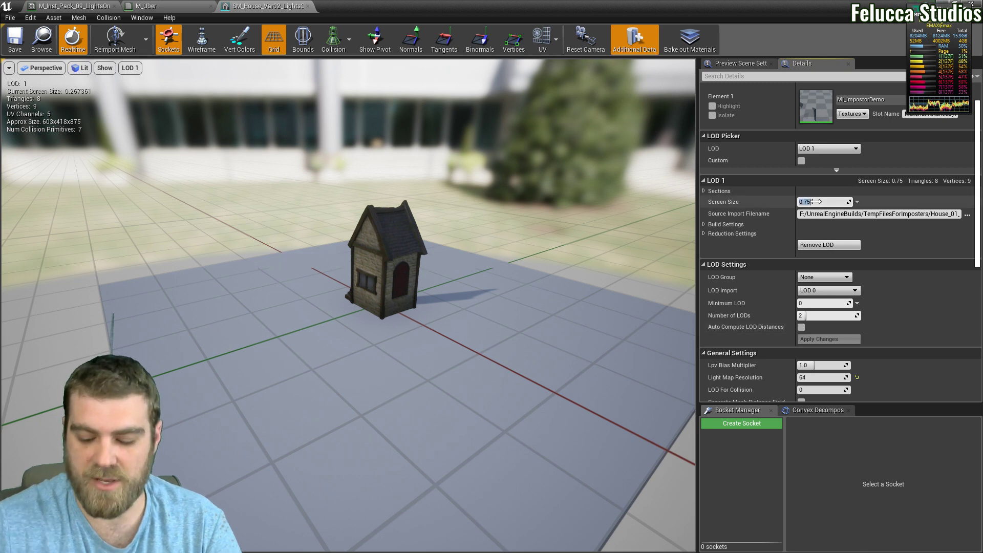
pyautogui.write('.285')
pyautogui.press('BackSpace')
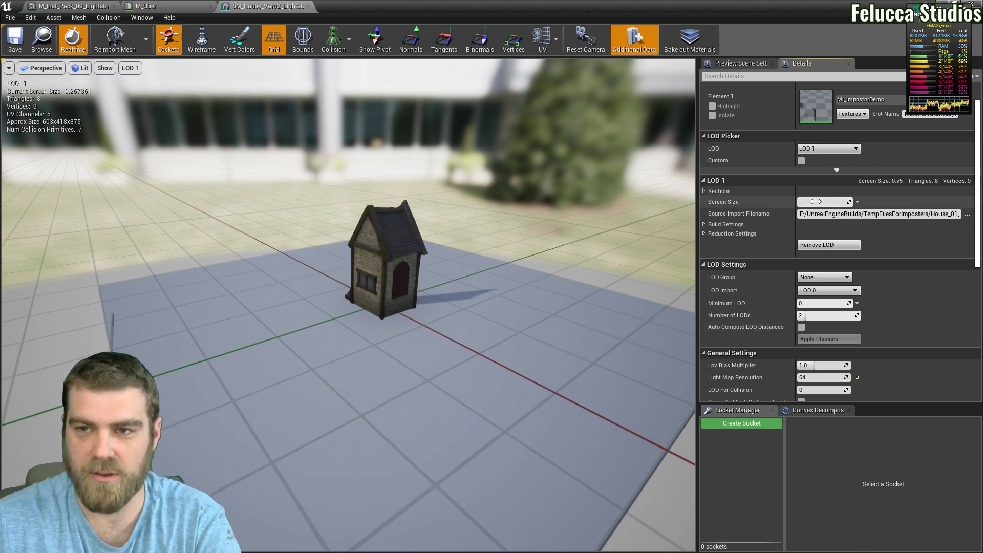
pyautogui.write('.05')
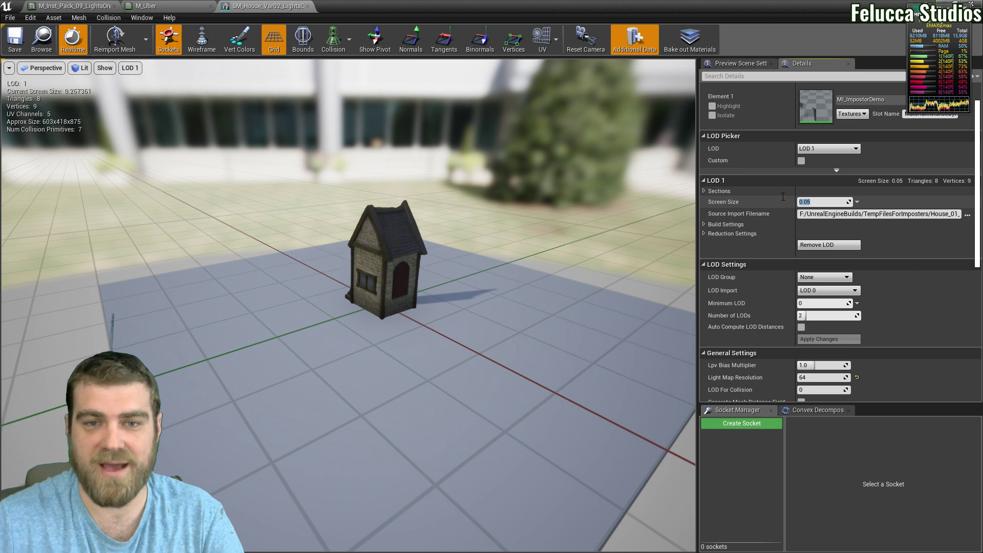
# Set the LOD preview to LOD Auto and view the house from farther away until it switches to the impostor LOD.
pyautogui.click(825, 150)
pyautogui.click(813, 156)
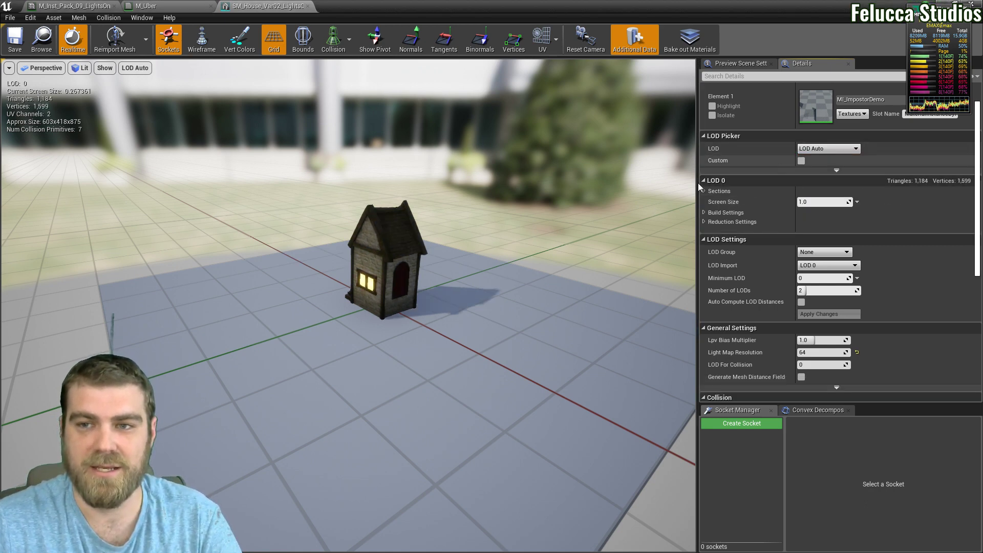
pyautogui.moveTo(465, 248); pyautogui.dragTo(487, 245, button='right')
pyautogui.press('s')
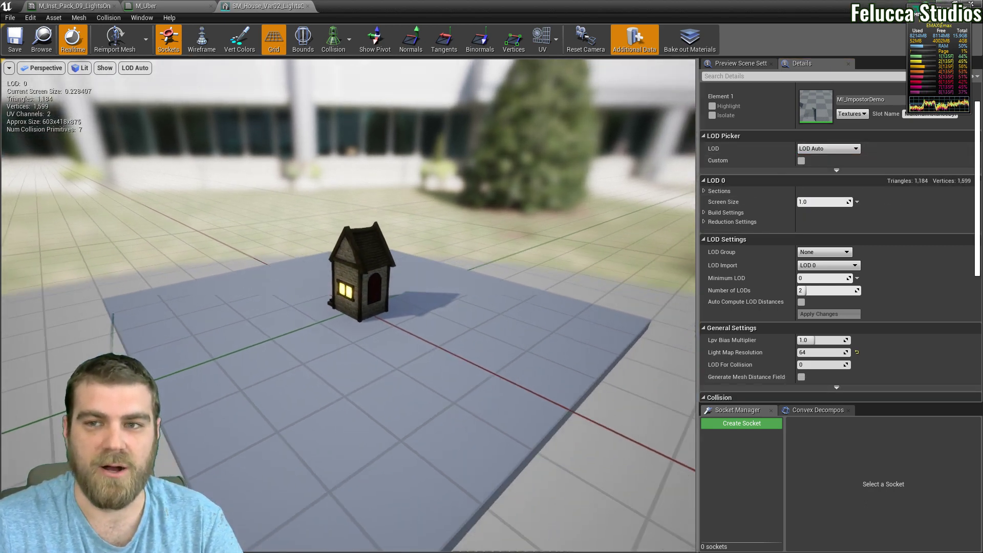
pyautogui.scroll(-4, 348, 305)
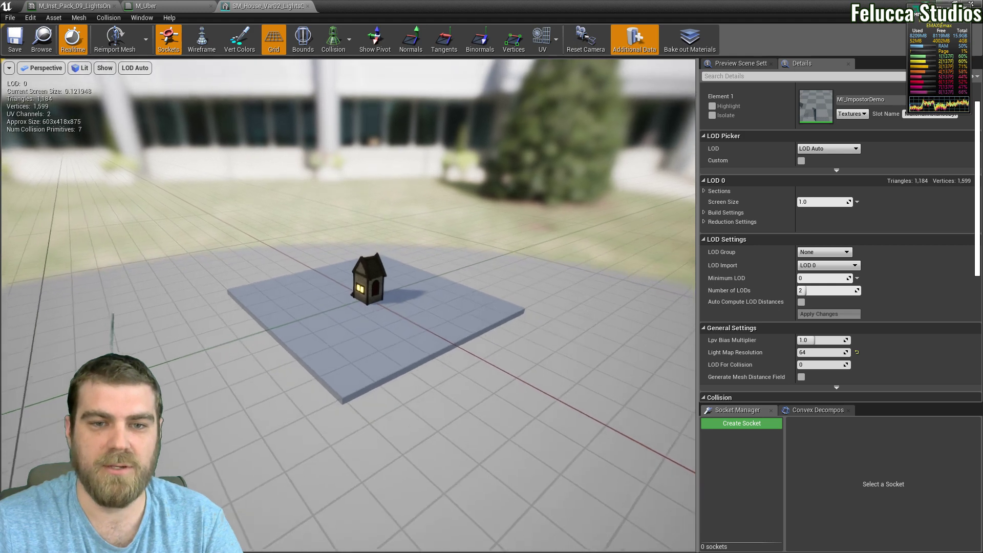
pyautogui.scroll(-4, 348, 304)
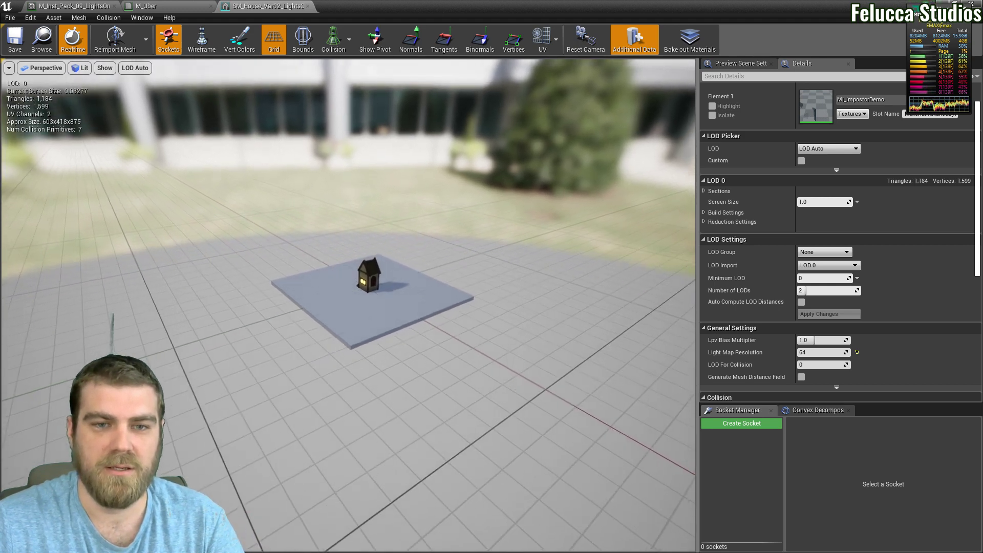
pyautogui.scroll(-3, 348, 304)
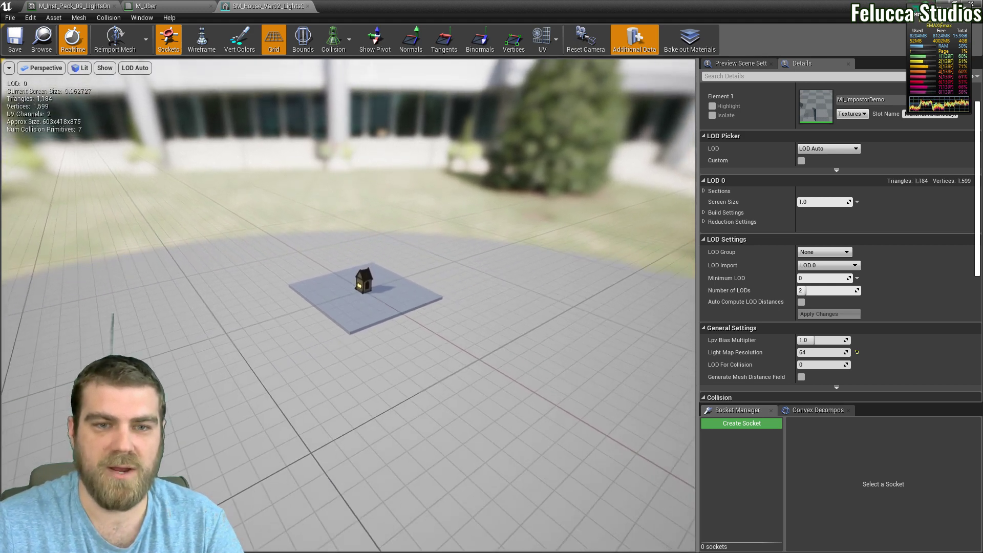
pyautogui.scroll(-3, 348, 305)
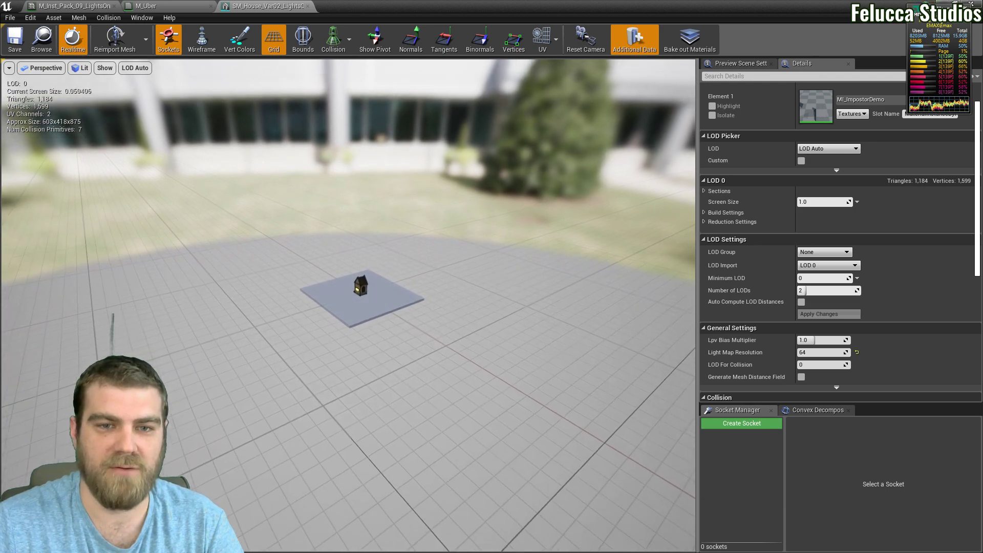
pyautogui.scroll(-1, 361, 297)
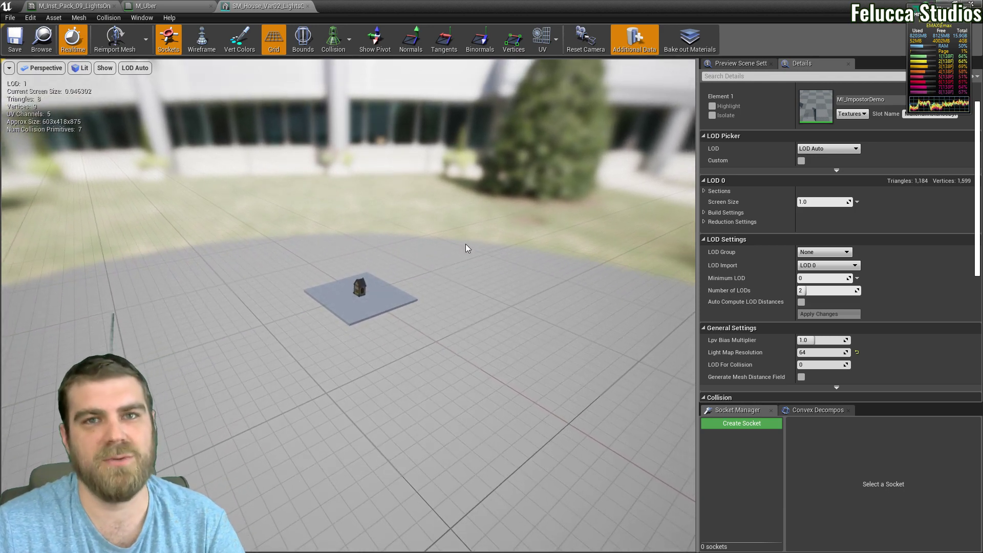
# Check the transition between the full house mesh and its impostor around the LOD 1 switching distance.
pyautogui.moveTo(251, 148)
pyautogui.mouseDown(button='right')
pyautogui.moveTo(234, 153)
pyautogui.moveTo(252, 149)
pyautogui.mouseUp(button='right')
pyautogui.press('w')
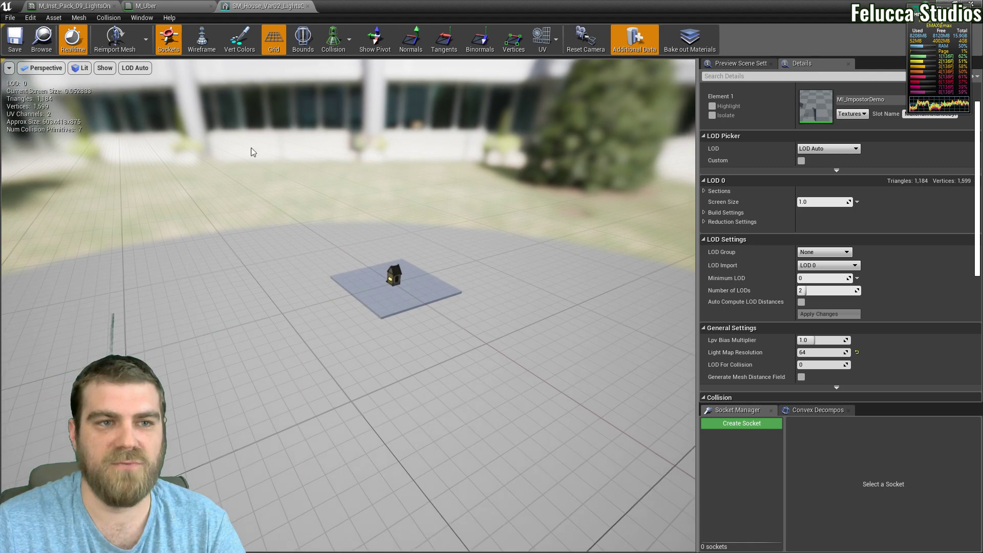
pyautogui.press('s')
pyautogui.moveTo(46, 103); pyautogui.dragTo(51, 97, button='right')
pyautogui.press('w')
pyautogui.press('s')
pyautogui.press('w')
pyautogui.moveTo(233, 215); pyautogui.dragTo(232, 205)
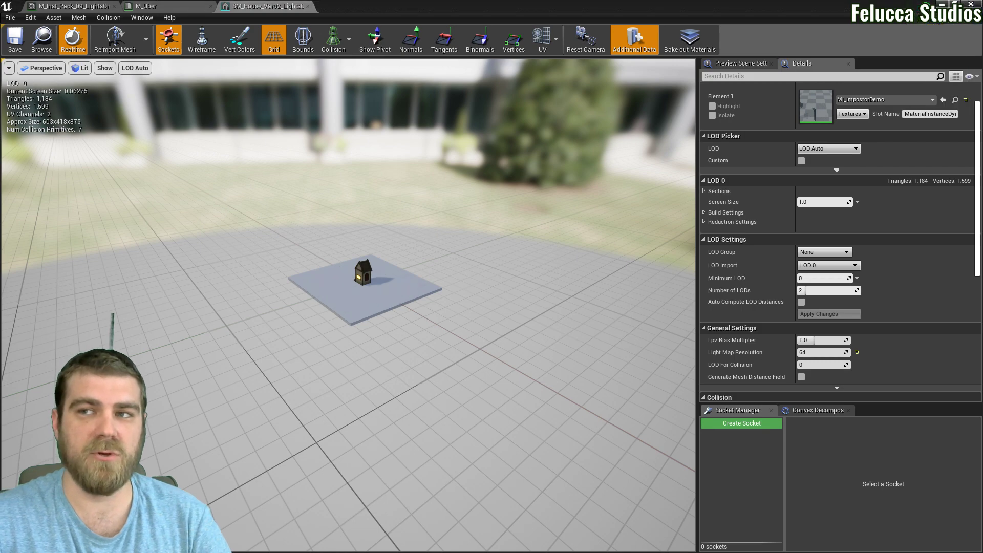
# Close the mesh editor and try to open the AdvancedMassiveVillage map from the AdvancedVillagePack Maps folder.
pyautogui.click(971, 5)
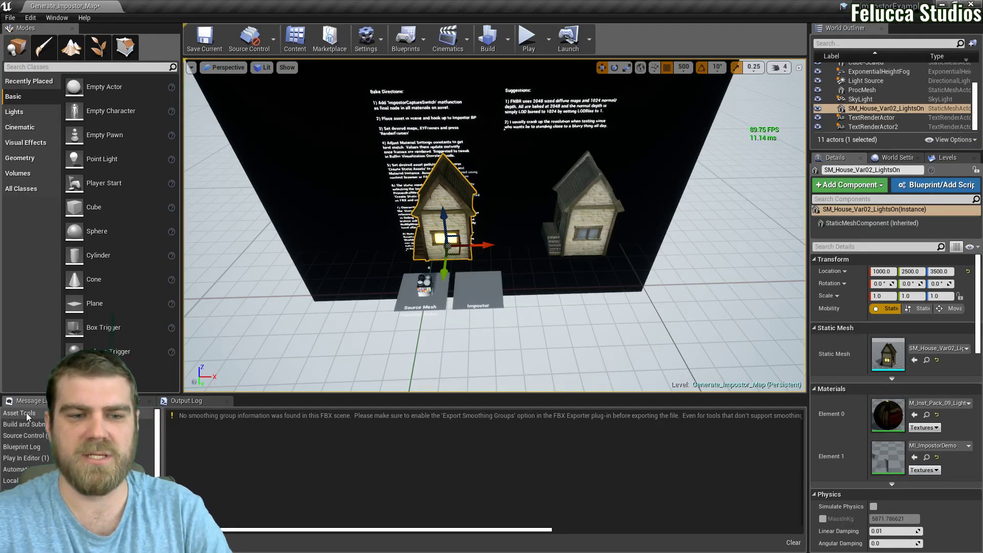
pyautogui.click(113, 401)
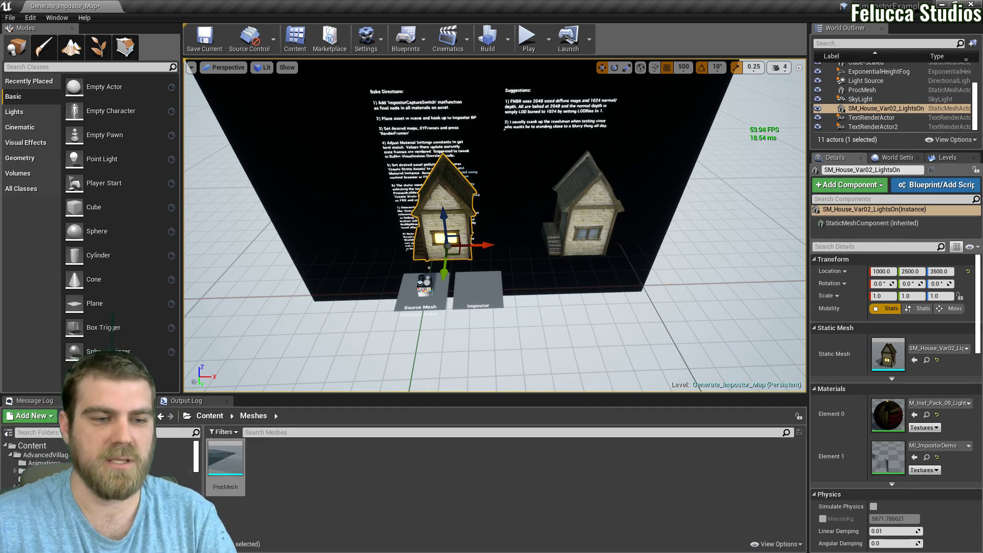
pyautogui.click(44, 457)
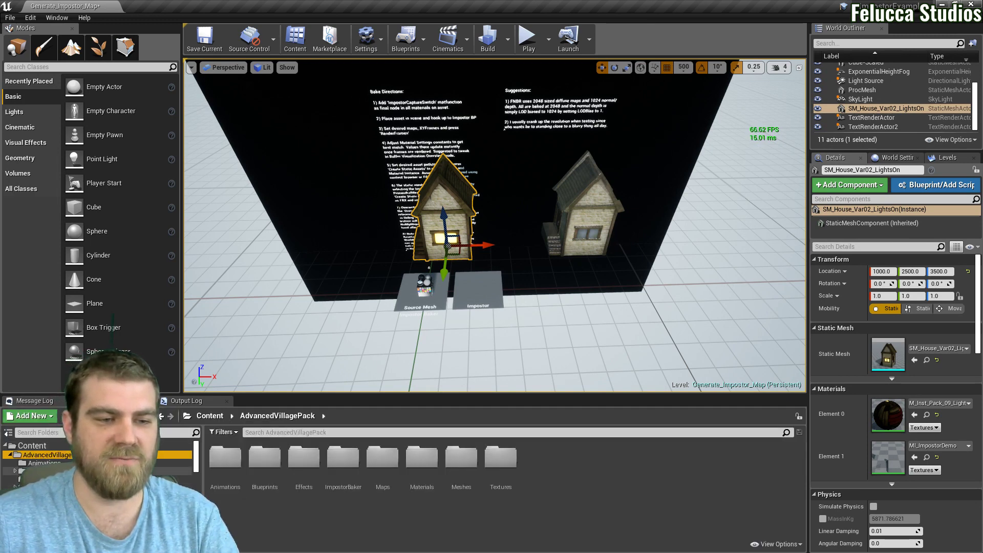
pyautogui.doubleClick(383, 457)
pyautogui.doubleClick(304, 460)
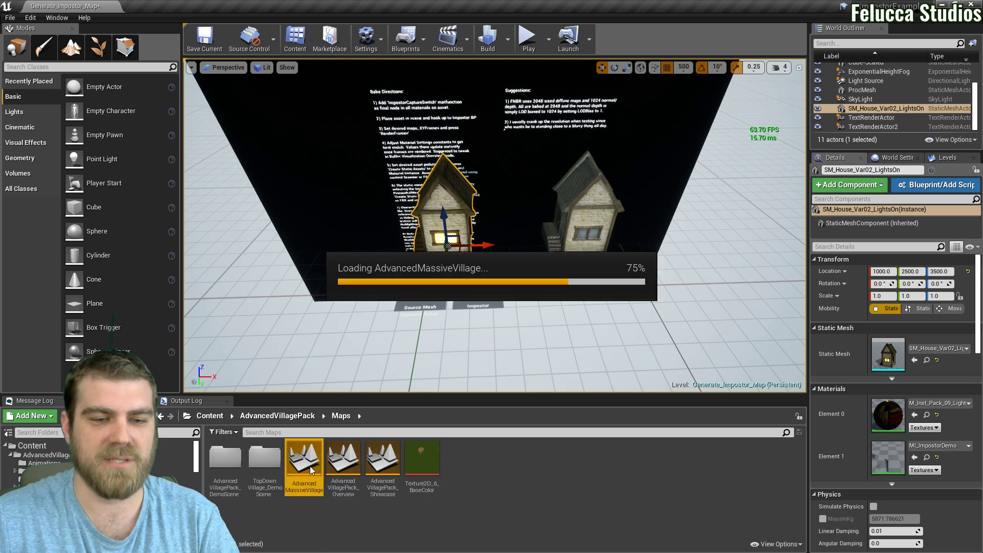
pyautogui.click(534, 375)
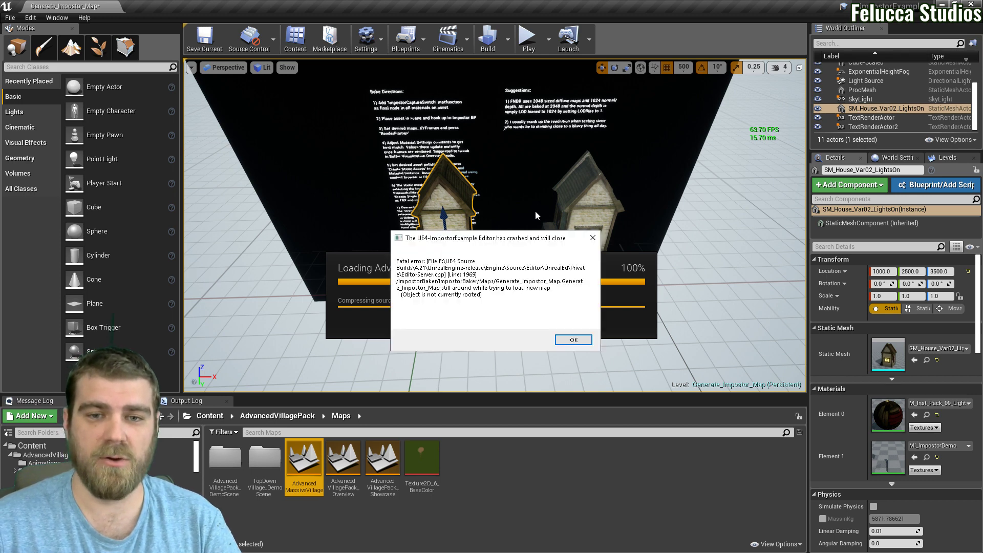
pyautogui.click(574, 340)
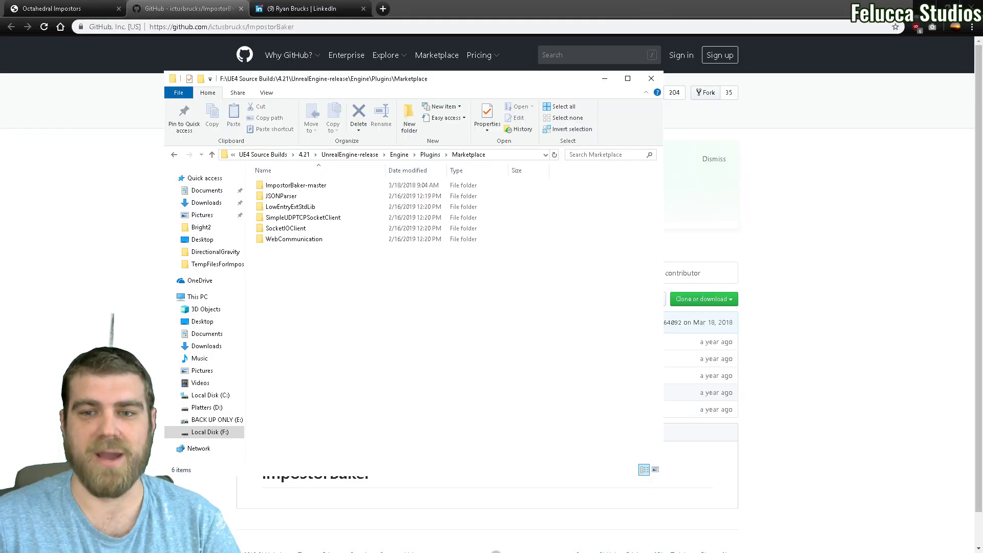
# Switch to the browser and read through the Octahedral Impostors article on the Shader Bits blog.
pyautogui.hotkey('alt', 'Tab')
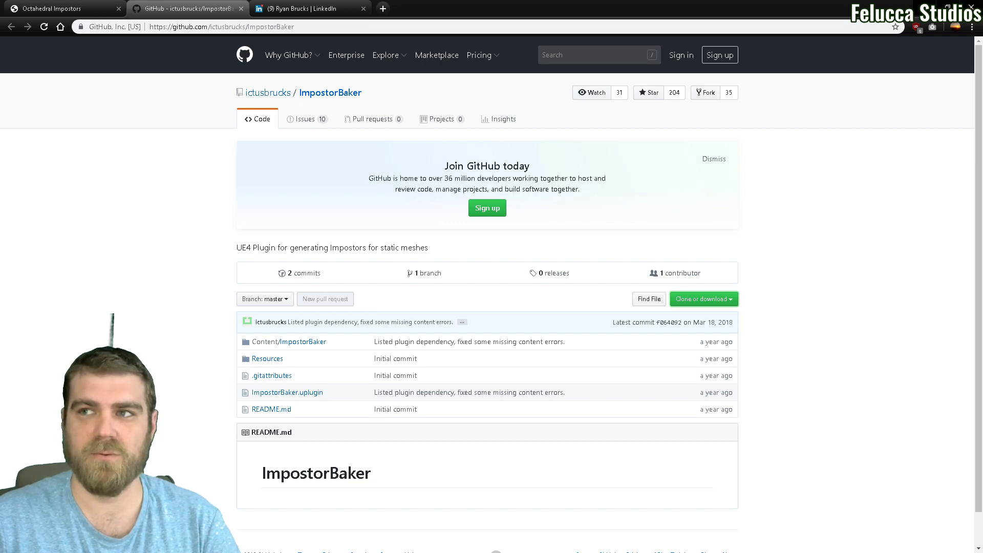
pyautogui.hotkey('alt', 'Tab')
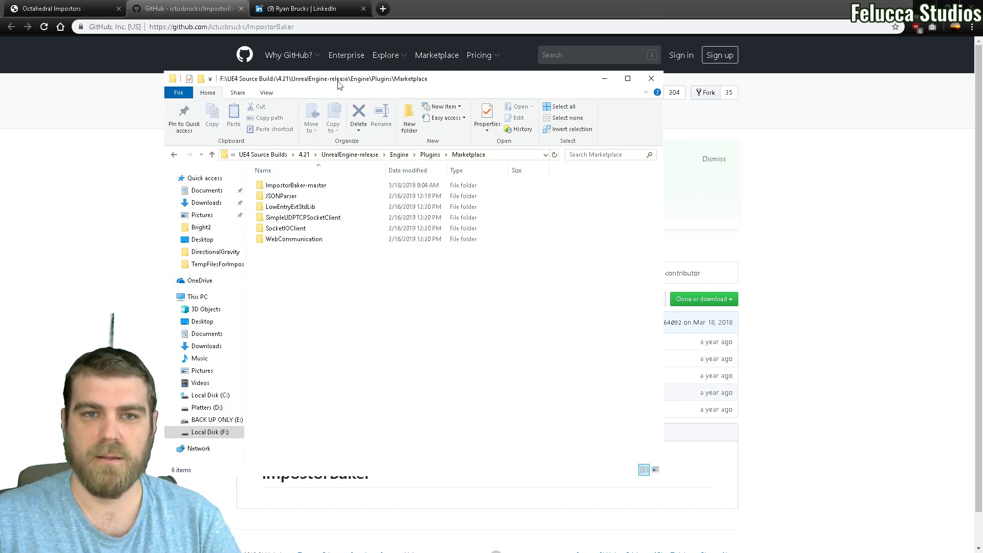
pyautogui.hotkey('alt', 'Tab')
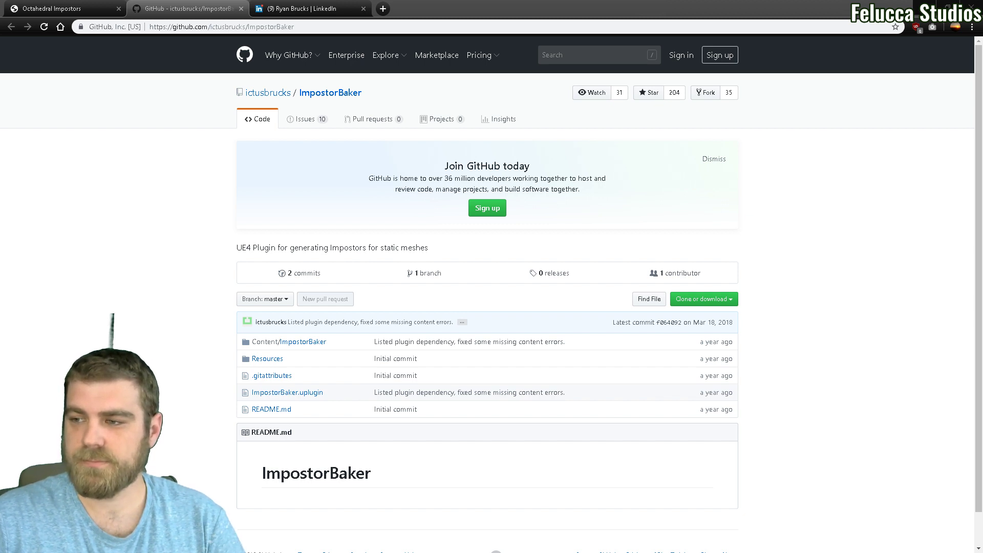
pyautogui.click(68, 9)
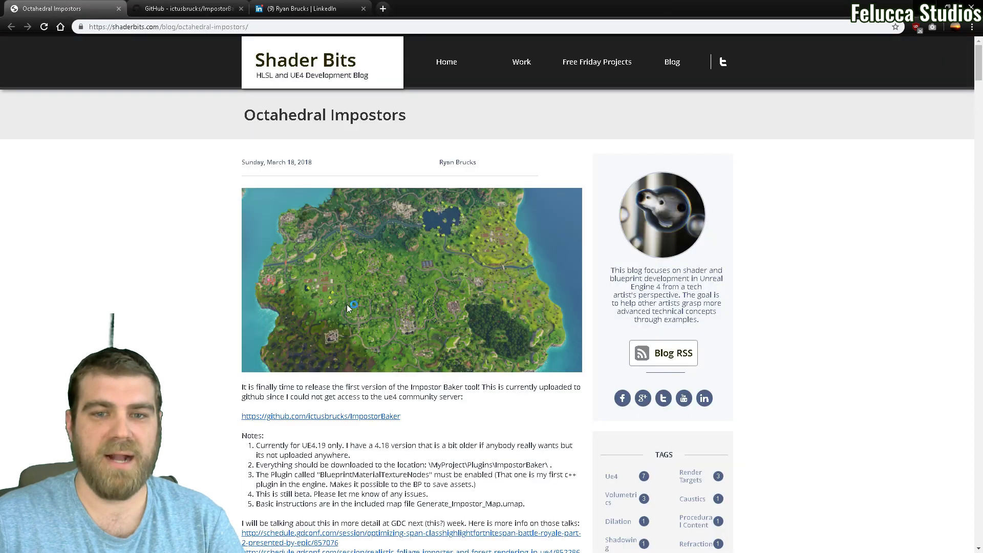
pyautogui.scroll(-15, 294, 314)
pyautogui.scroll(-20, 285, 316)
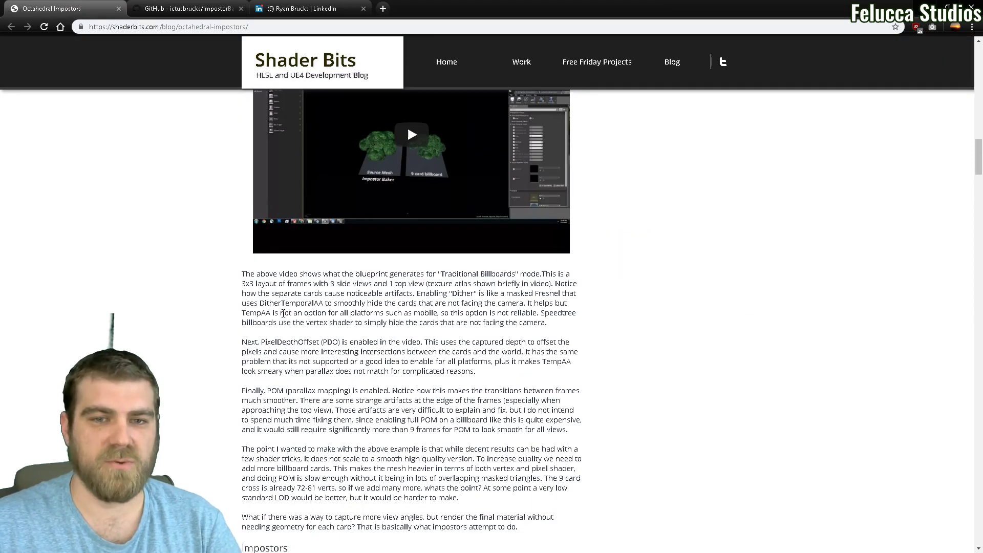
pyautogui.scroll(-11, 283, 317)
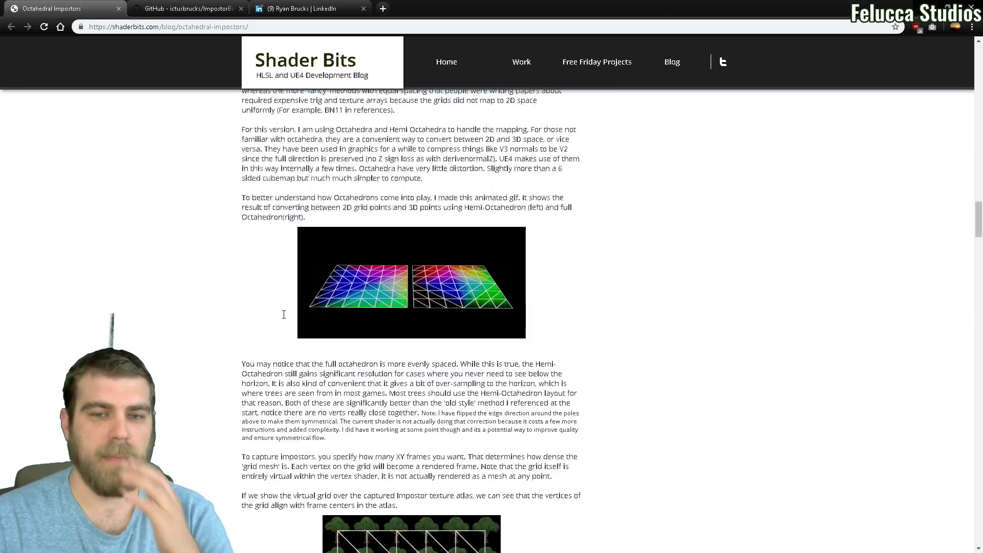
pyautogui.scroll(2, 381, 304)
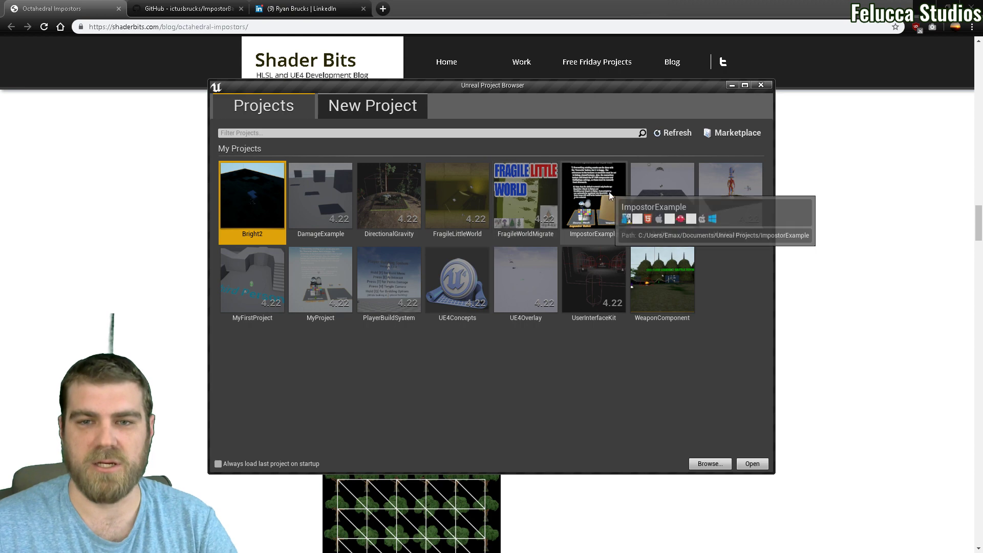
# Open the ImpostorExample project from the Unreal Project Browser.
pyautogui.click(597, 204)
pyautogui.doubleClick(597, 203)
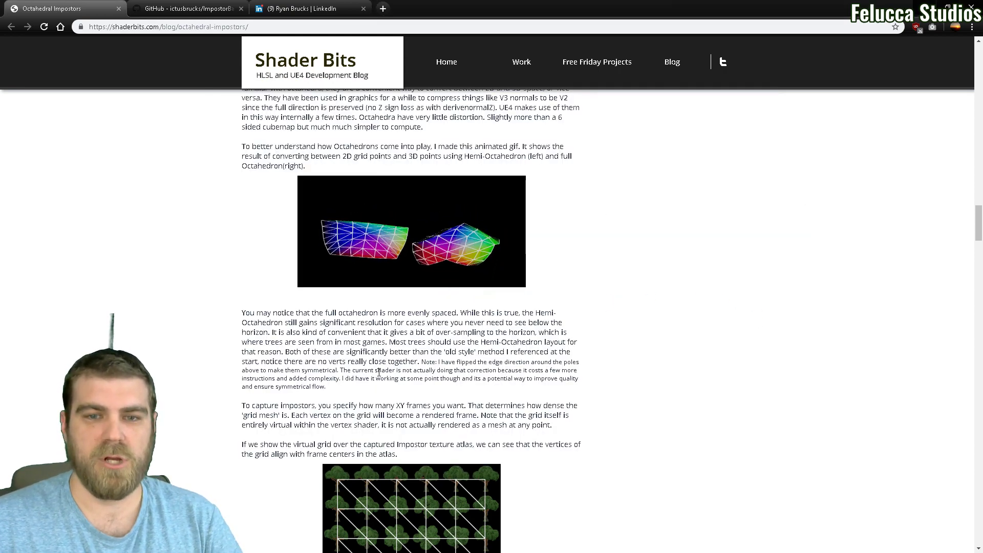
# Skim the article's sections on impostor capture, projection and frame blending, and return to its introduction and notes.
pyautogui.scroll(-5, 383, 371)
pyautogui.scroll(-3, 405, 348)
pyautogui.scroll(3, 407, 343)
pyautogui.scroll(-10, 402, 352)
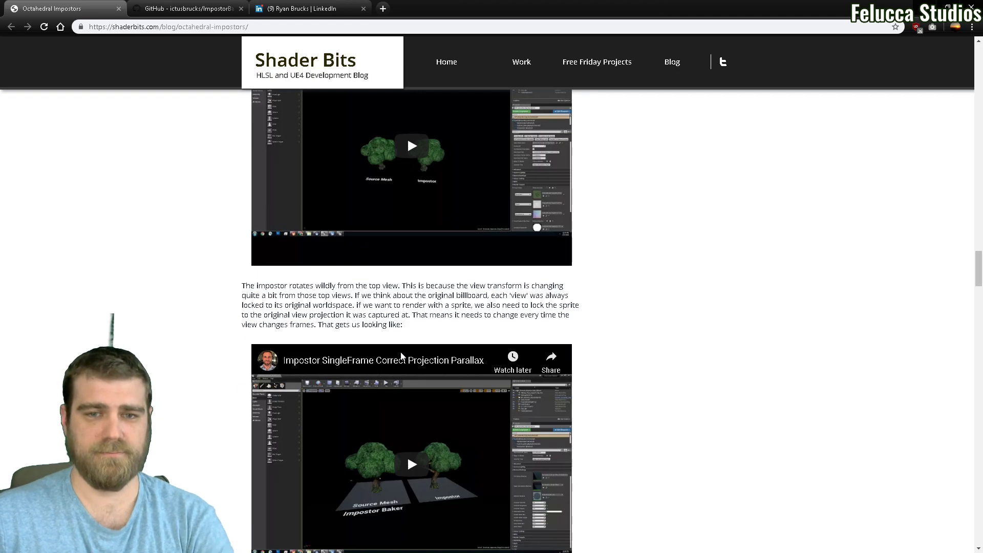
pyautogui.scroll(-8, 402, 353)
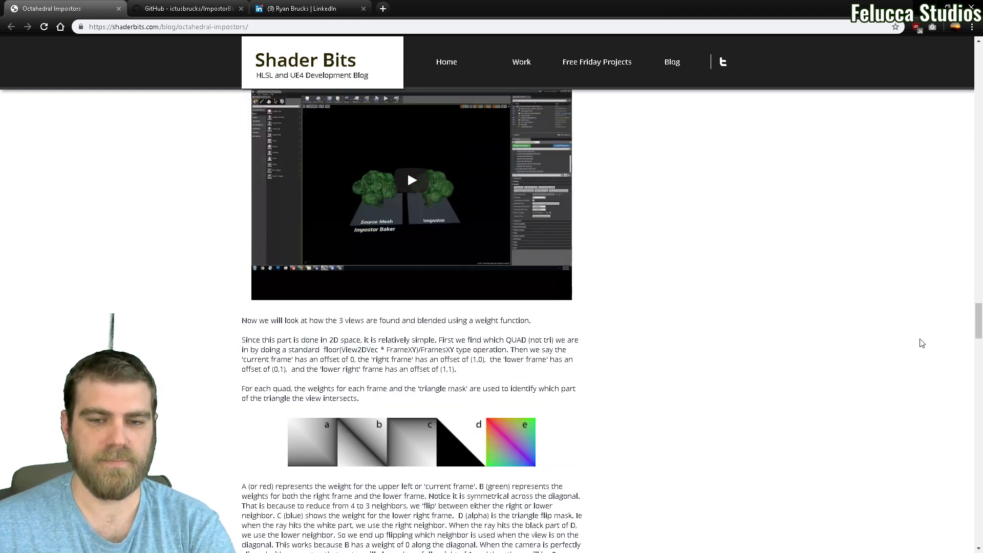
pyautogui.moveTo(978, 330); pyautogui.dragTo(920, 63)
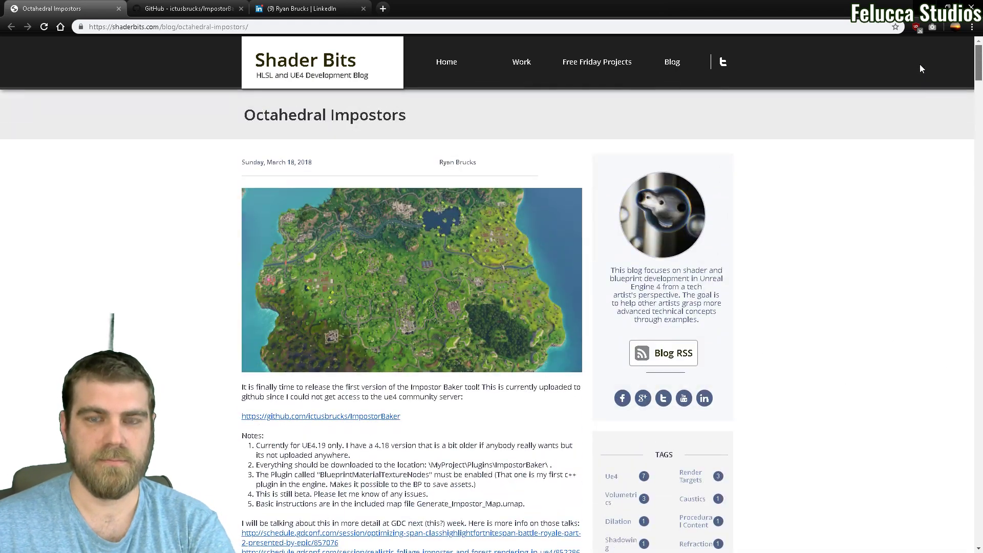
pyautogui.scroll(-2, 451, 284)
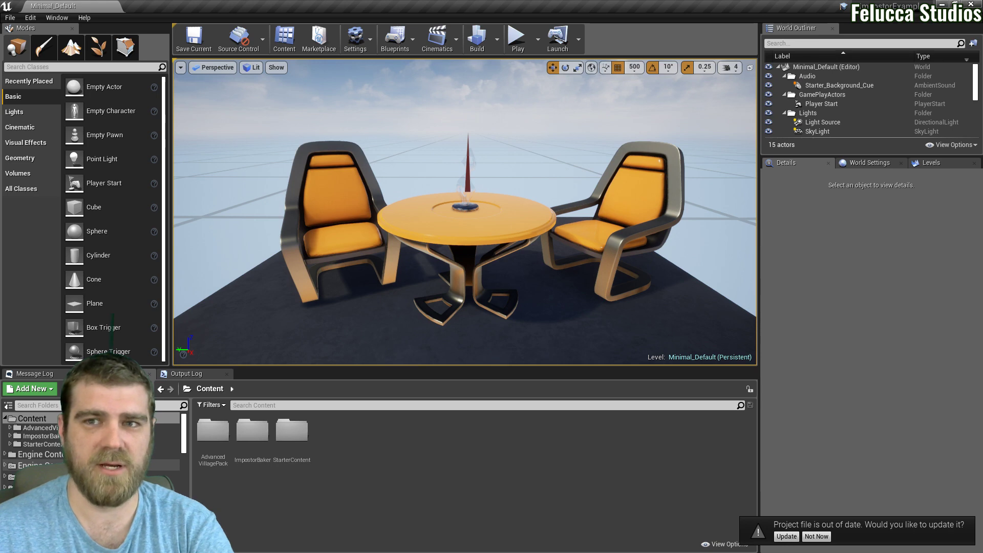
# Open the AdvancedMassiveVillage map from the AdvancedVillagePack Maps folder.
pyautogui.click(50, 438)
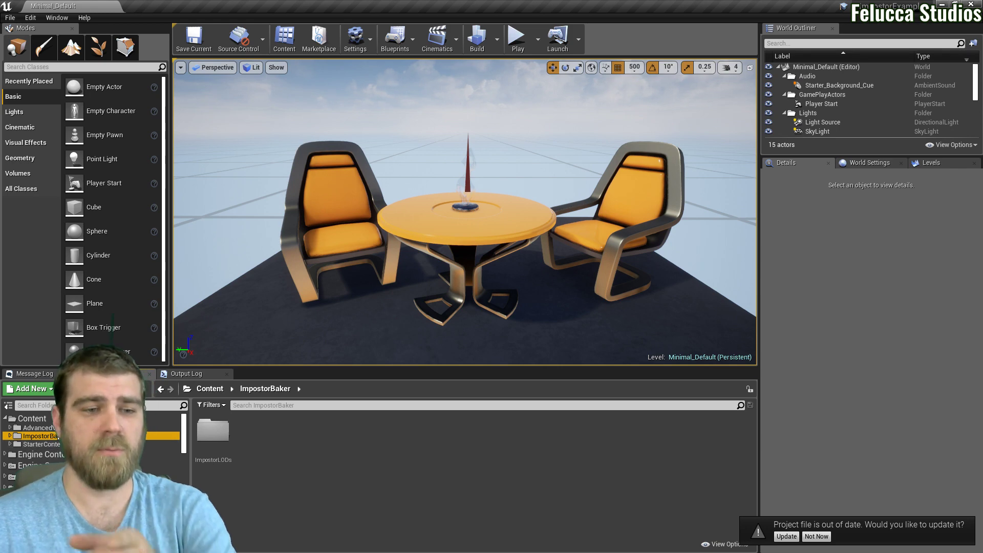
pyautogui.click(36, 428)
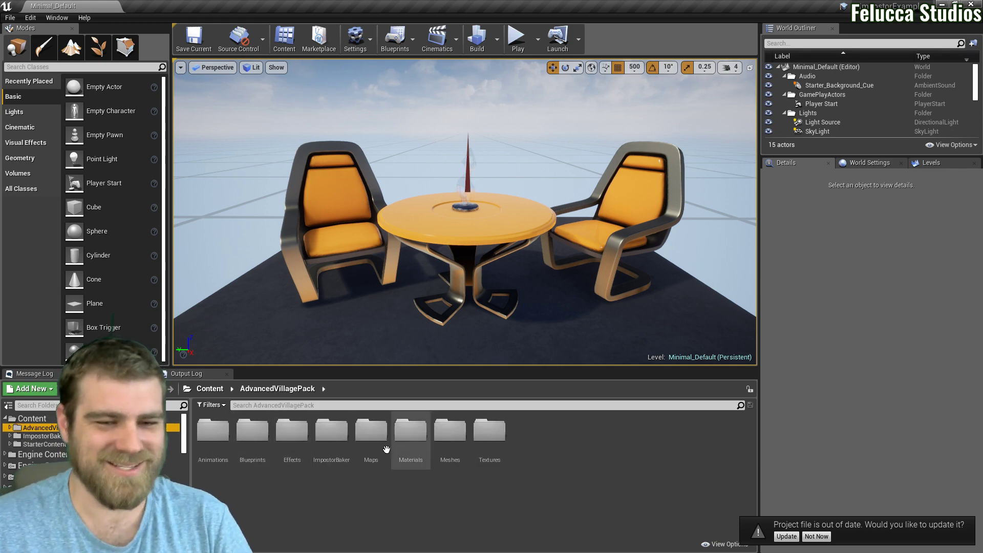
pyautogui.doubleClick(370, 437)
pyautogui.doubleClick(292, 433)
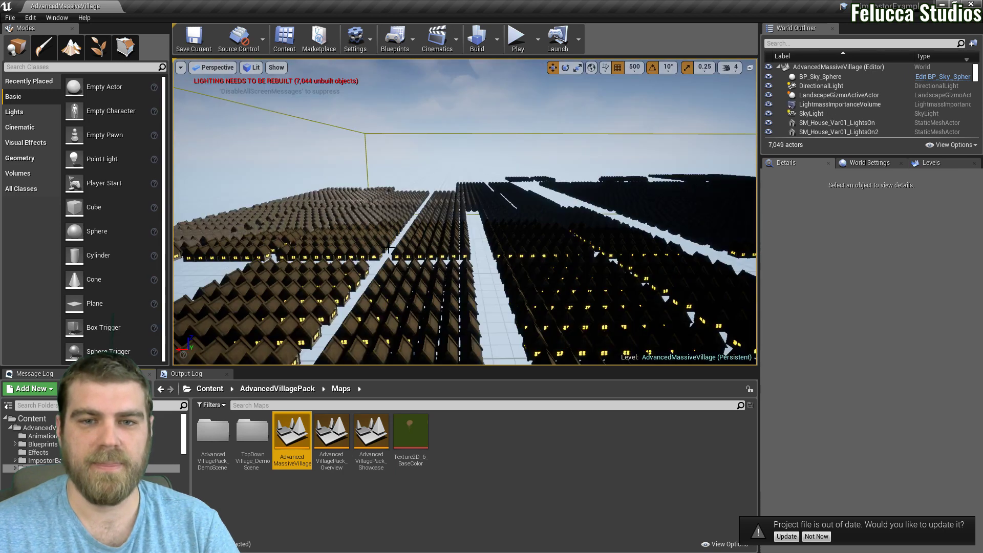
# Display the rendering statistics with the console command stat rhi and show the village viewport full screen.
pyautogui.moveTo(390, 250); pyautogui.dragTo(408, 278, button='right')
pyautogui.press('`')
pyautogui.write('st')
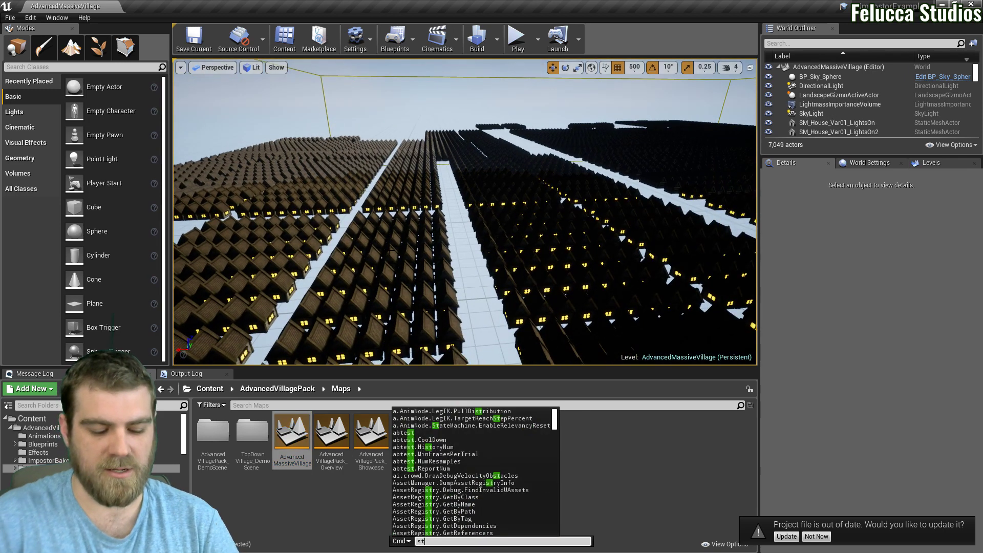
pyautogui.write('at rhi')
pyautogui.press('Return')
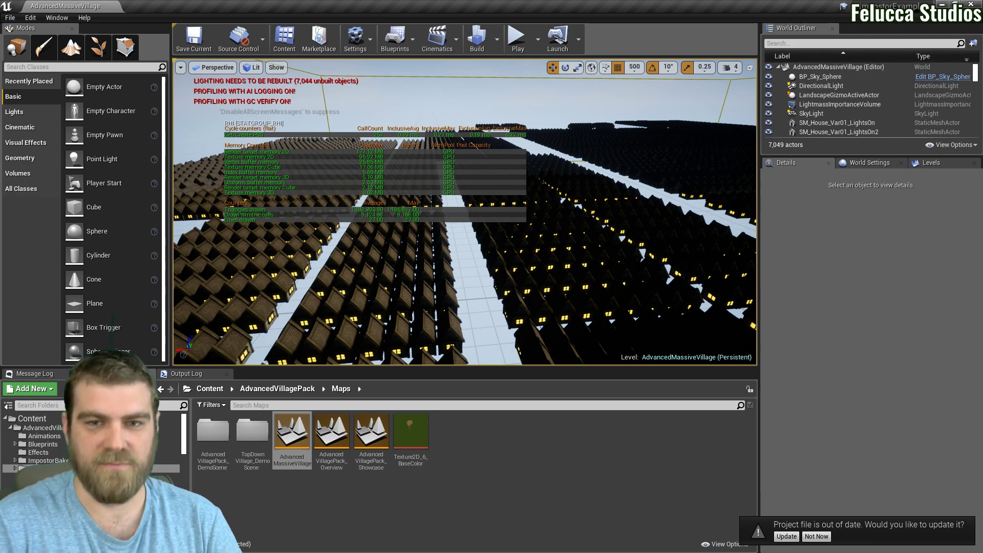
pyautogui.click(469, 316)
pyautogui.press('F11')
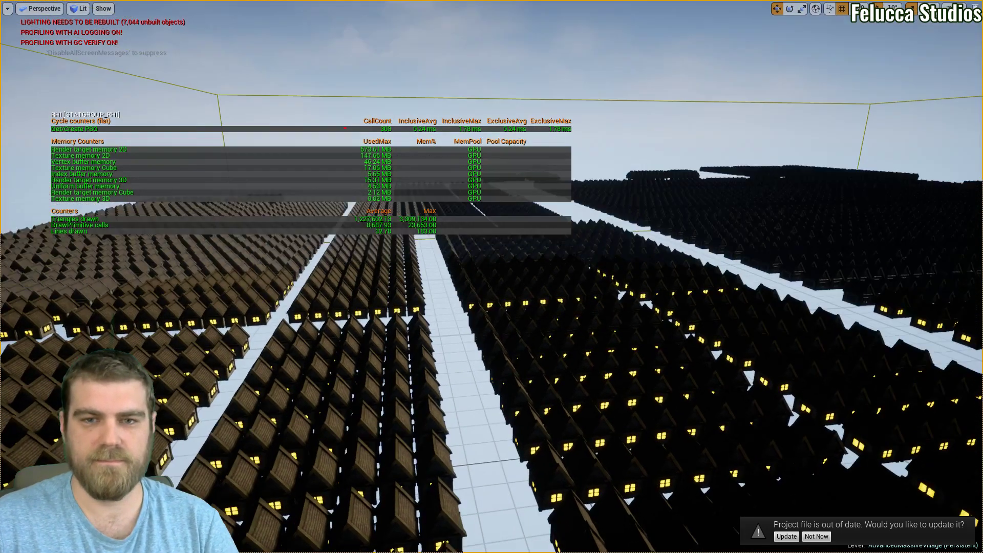
# Set the viewport camera speed to 6 for moving around the massive village.
pyautogui.moveTo(492, 276); pyautogui.dragTo(576, 232, button='right')
pyautogui.press('s')
pyautogui.moveTo(515, 304); pyautogui.dragTo(516, 300, button='right')
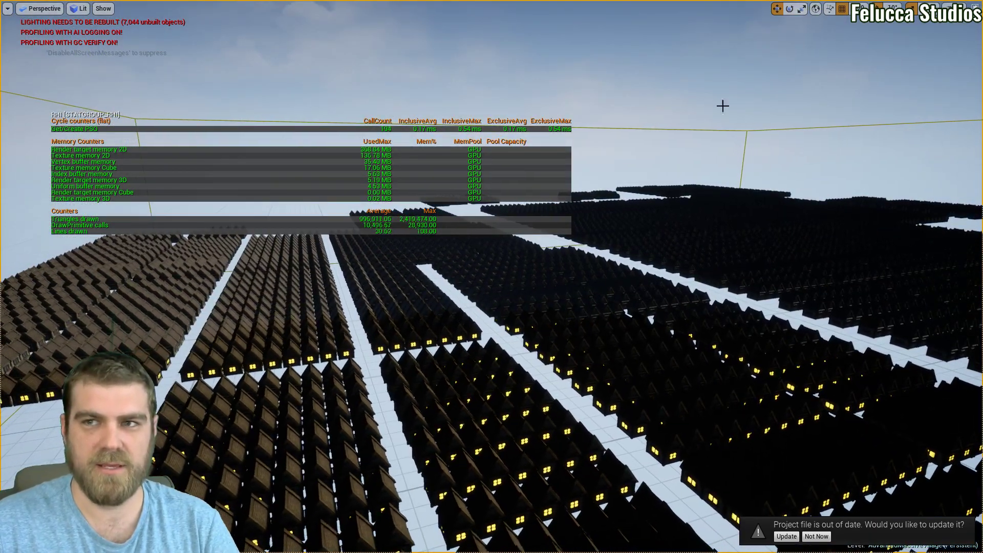
pyautogui.click(941, 8)
pyautogui.moveTo(925, 33); pyautogui.dragTo(954, 30)
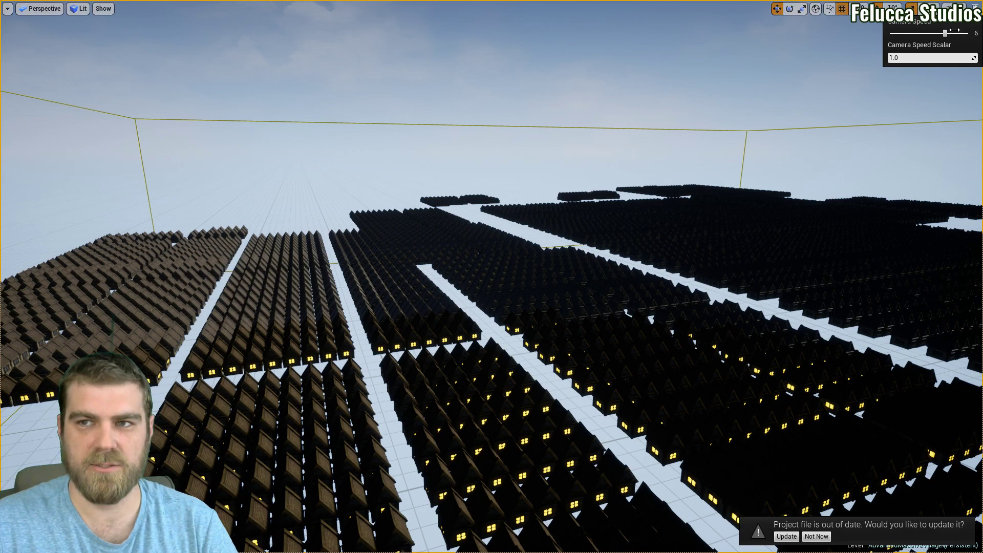
# Examine the triangle and draw call counters with the whole massive village in view from far away, keeping the viewport full screen.
pyautogui.press('s')
pyautogui.moveTo(563, 276); pyautogui.dragTo(553, 330, button='right')
pyautogui.press('s')
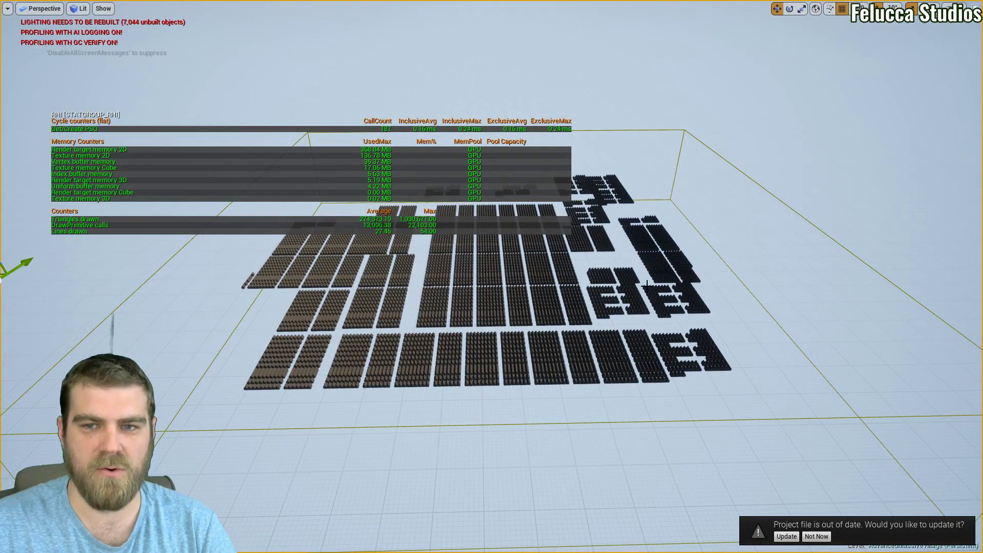
pyautogui.press('F11')
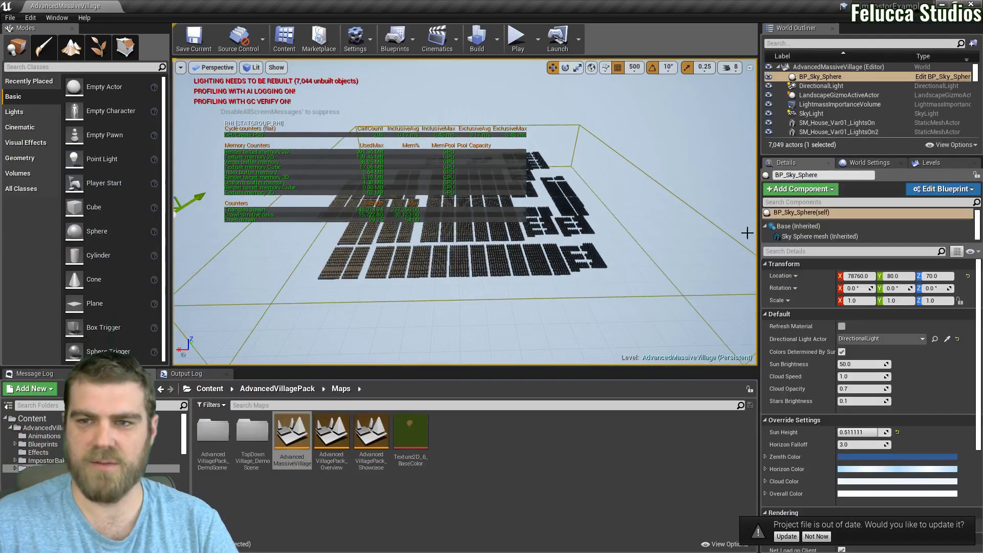
pyautogui.press('F11')
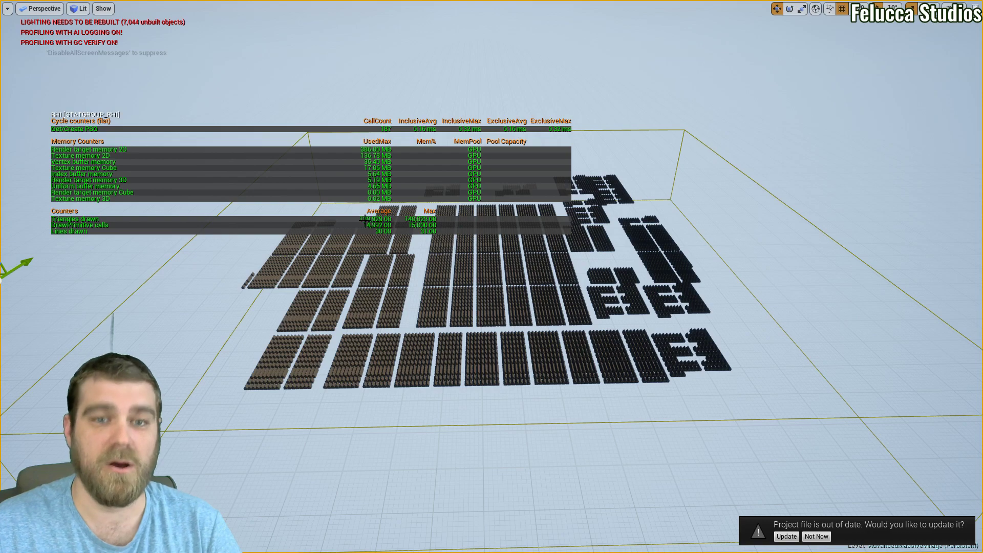
# Compare the rendering counters close above the houses and high over the village, and return the viewport to the normal editor layout.
pyautogui.moveTo(492, 335)
pyautogui.mouseDown(button='right')
pyautogui.moveTo(491, 317)
pyautogui.moveTo(489, 333)
pyautogui.moveTo(450, 335)
pyautogui.moveTo(451, 355)
pyautogui.moveTo(481, 249)
pyautogui.moveTo(477, 266)
pyautogui.moveTo(532, 268)
pyautogui.moveTo(589, 289)
pyautogui.moveTo(629, 287)
pyautogui.moveTo(717, 332)
pyautogui.moveTo(671, 312)
pyautogui.moveTo(353, 353)
pyautogui.moveTo(220, 338)
pyautogui.moveTo(236, 353)
pyautogui.moveTo(430, 282)
pyautogui.moveTo(414, 279)
pyautogui.moveTo(490, 334)
pyautogui.mouseUp(button='right')
pyautogui.press('w')
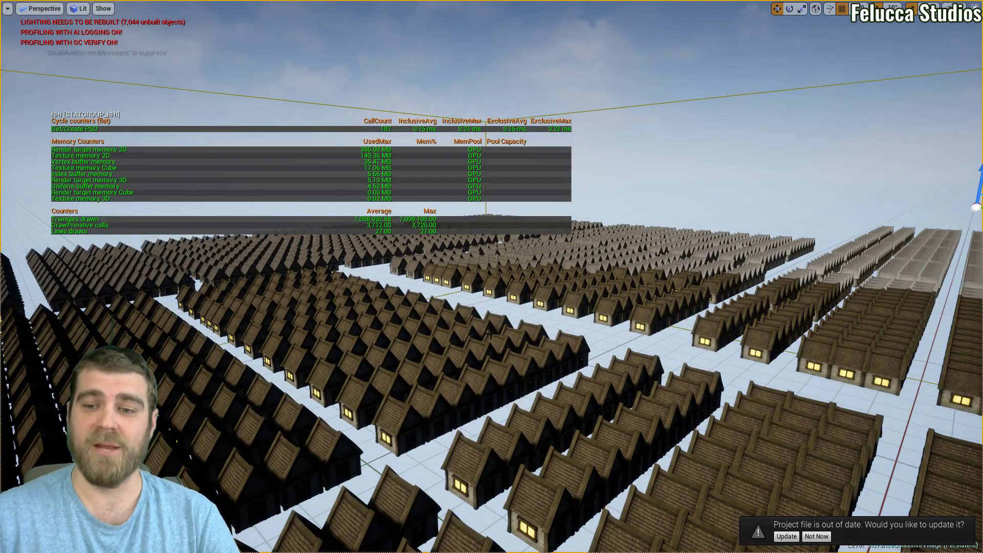
pyautogui.moveTo(490, 334); pyautogui.dragTo(547, 411, button='right')
pyautogui.rightClick(585, 379)
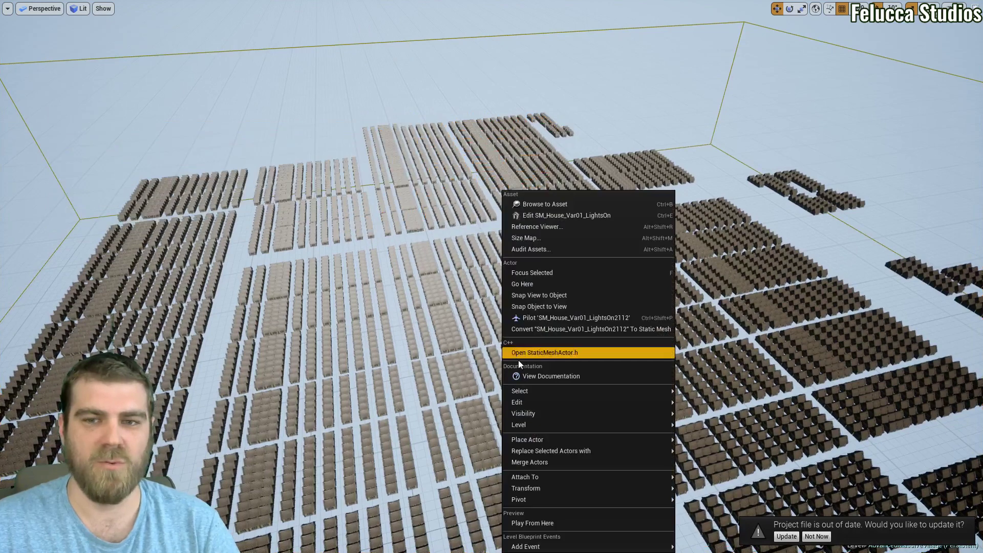
pyautogui.click(406, 289)
pyautogui.click(621, 288)
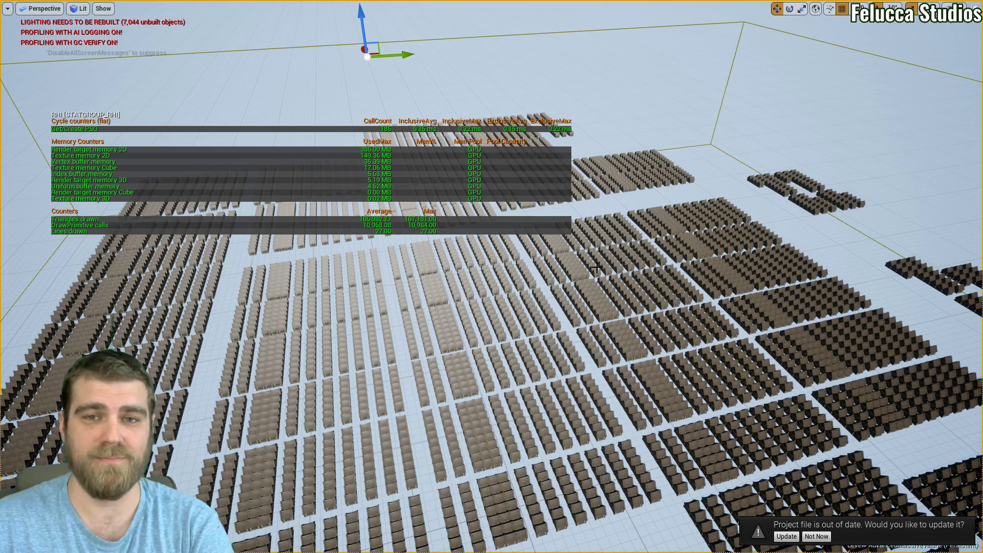
pyautogui.press('F11')
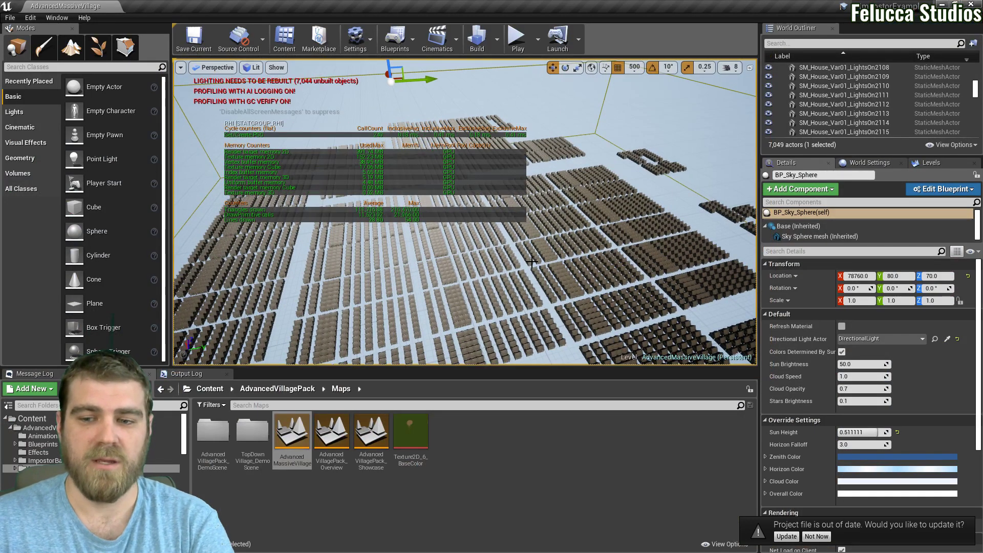